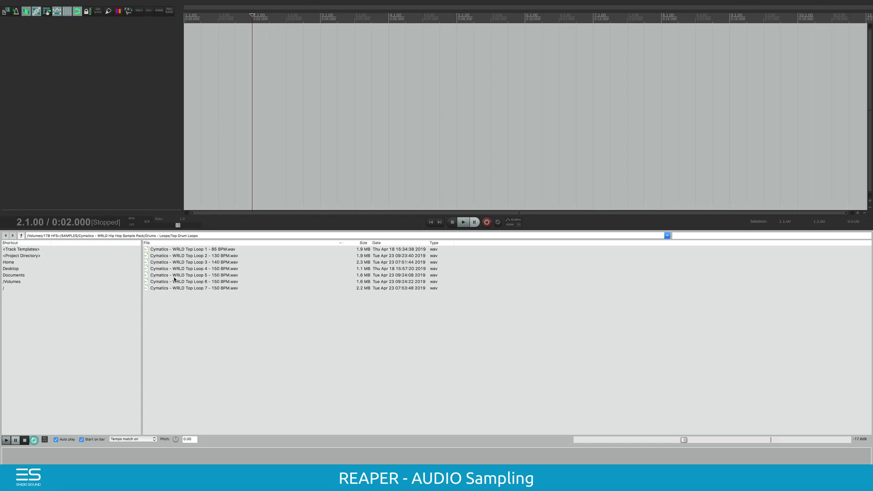
- Insert Cymatics - WRLD Top Loop 5 - 150 BPM.wav at the project start and Top Loop 1 - 85 BPM.wav on a second track
{"action": "left_click", "coordinate": [174, 278]}
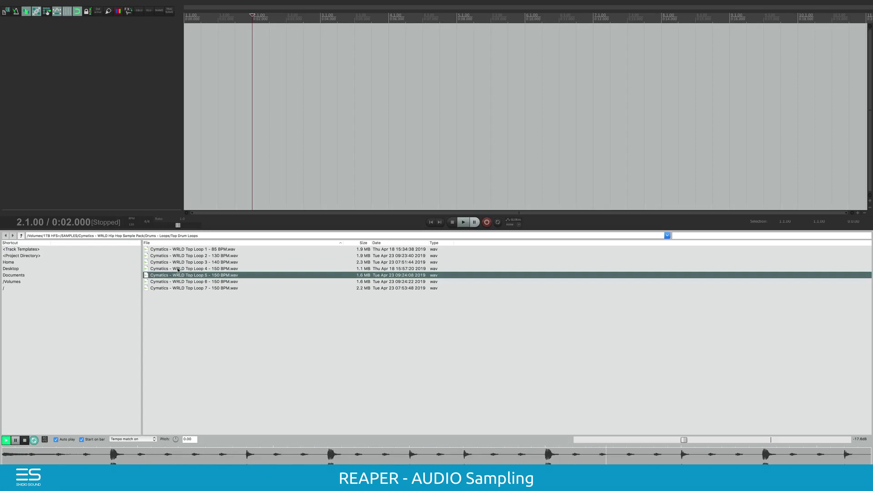
{"action": "left_click_drag", "start_coordinate": [180, 274], "coordinate": [198, 62]}
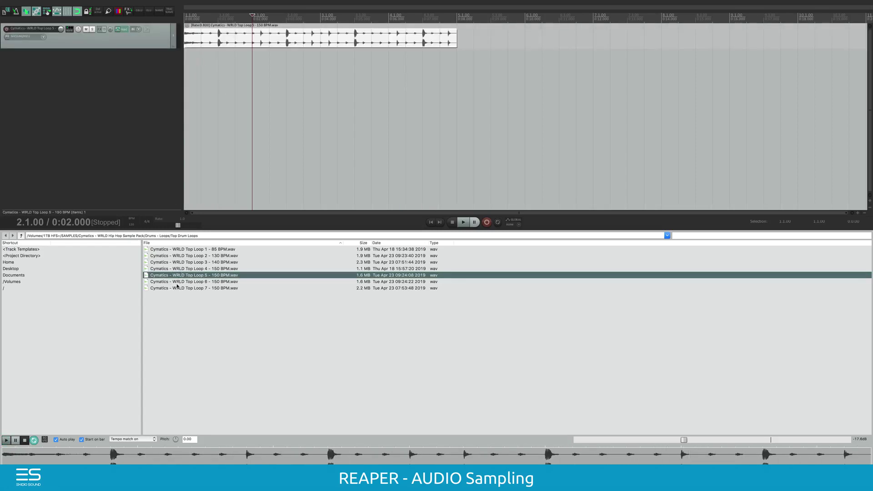
{"action": "left_click", "coordinate": [174, 250]}
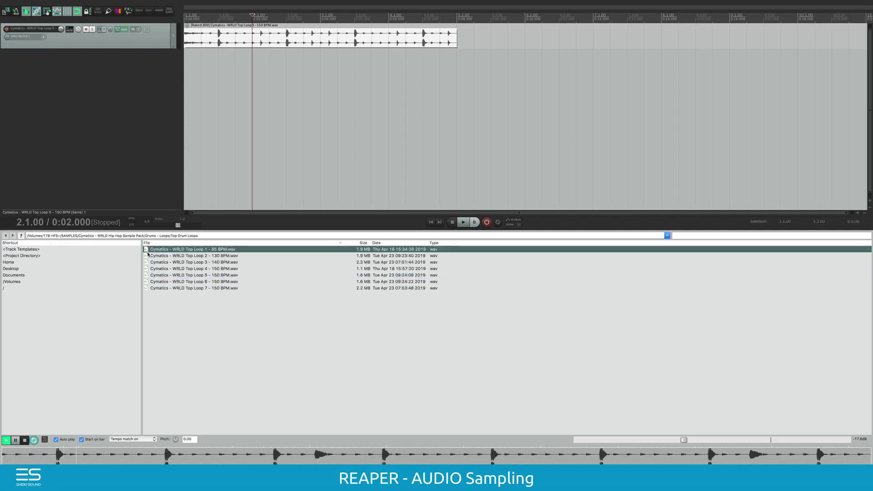
{"action": "left_click_drag", "start_coordinate": [148, 255], "coordinate": [240, 127]}
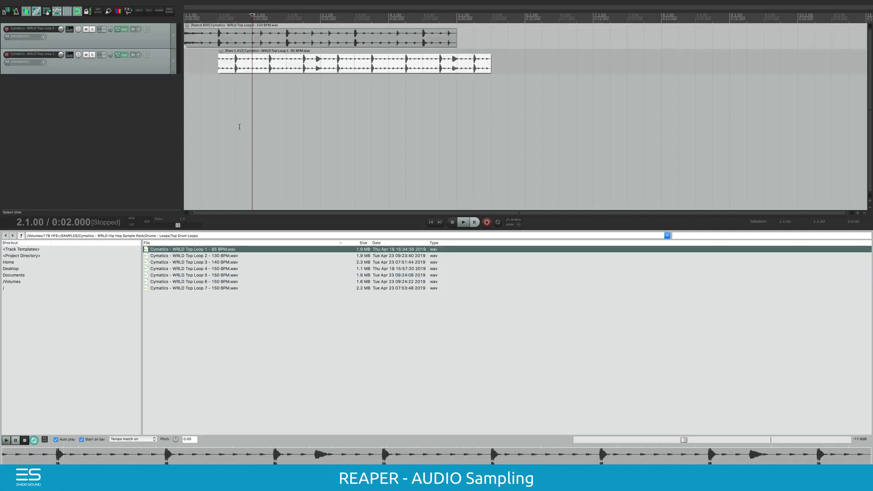
- Browse the WRLD Hip Hop Sample Pack to the Kicks folder inside Drums - One Shots
{"action": "left_click", "coordinate": [20, 236]}
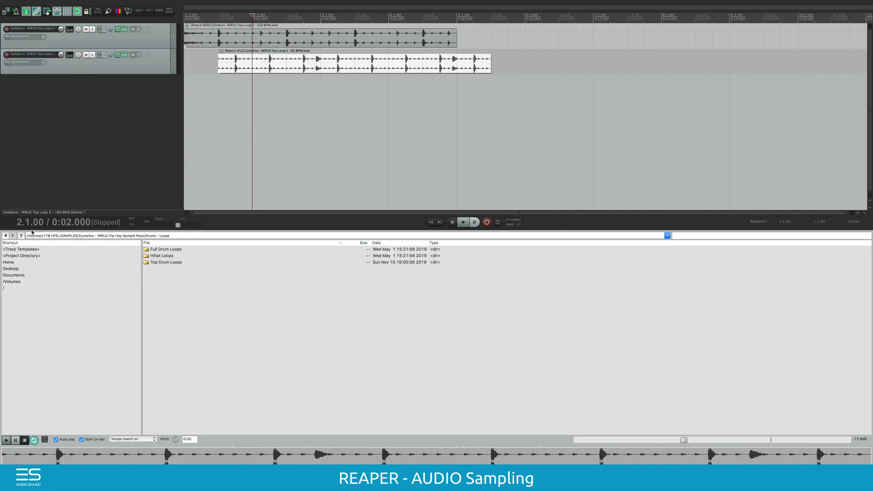
{"action": "left_click", "coordinate": [21, 236]}
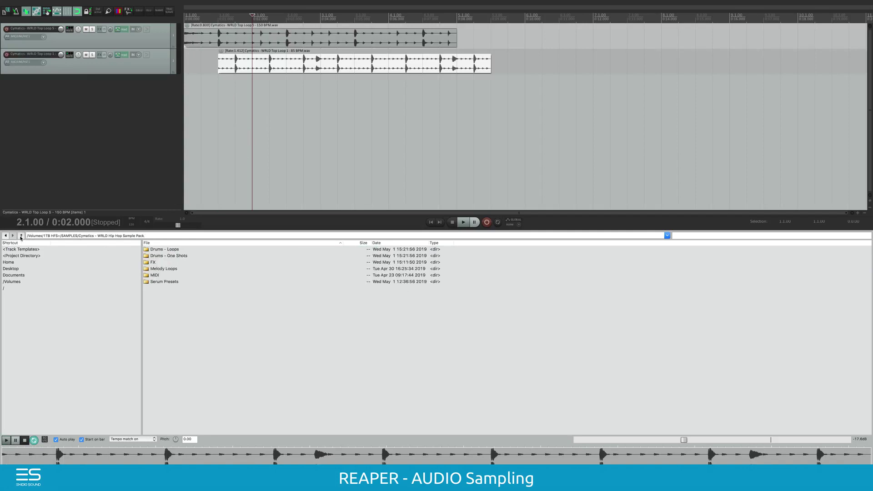
{"action": "double_click", "coordinate": [156, 255]}
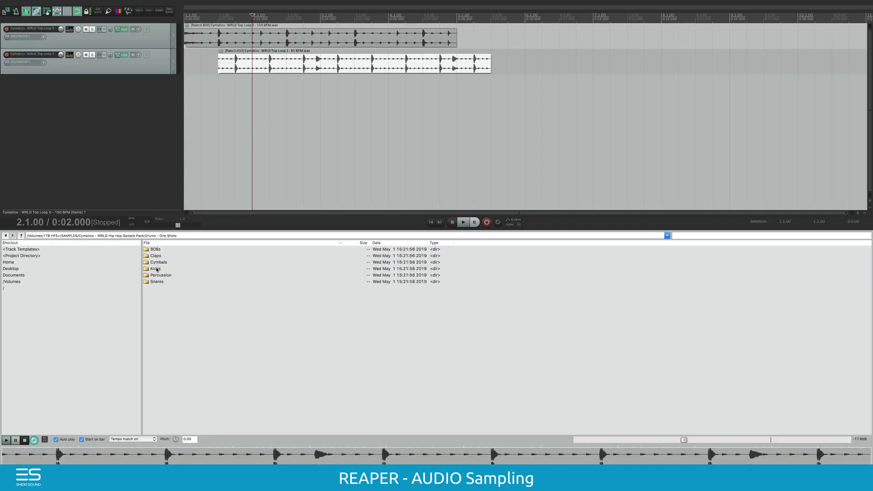
{"action": "double_click", "coordinate": [157, 269]}
- Audition several kick samples and insert Cymatics - WRLD Kick 5 - A.wav on a new third track
{"action": "left_click", "coordinate": [182, 262]}
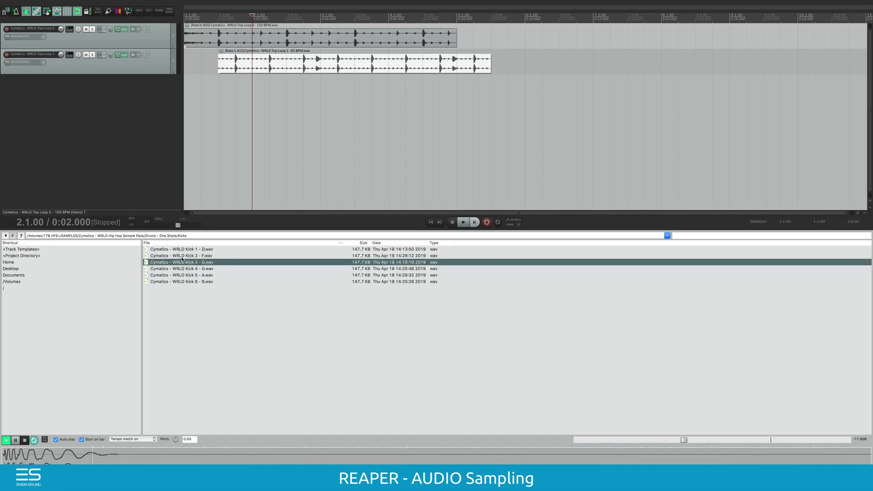
{"action": "left_click", "coordinate": [182, 256]}
{"action": "left_click", "coordinate": [182, 250]}
{"action": "left_click", "coordinate": [181, 281]}
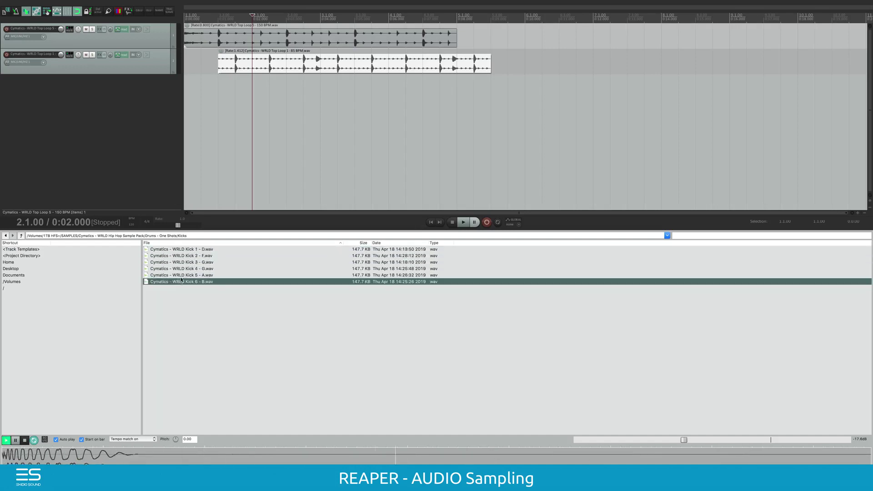
{"action": "left_click", "coordinate": [175, 276]}
{"action": "left_click_drag", "start_coordinate": [208, 161], "coordinate": [220, 117]}
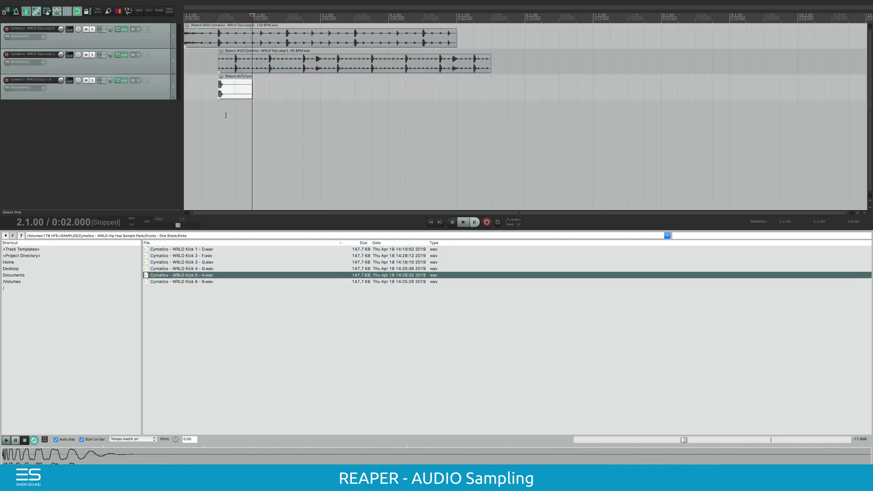
- Move the Top Loop 1 and kick items to the project start and play the arrangement from the beginning
{"action": "left_click", "coordinate": [234, 97]}
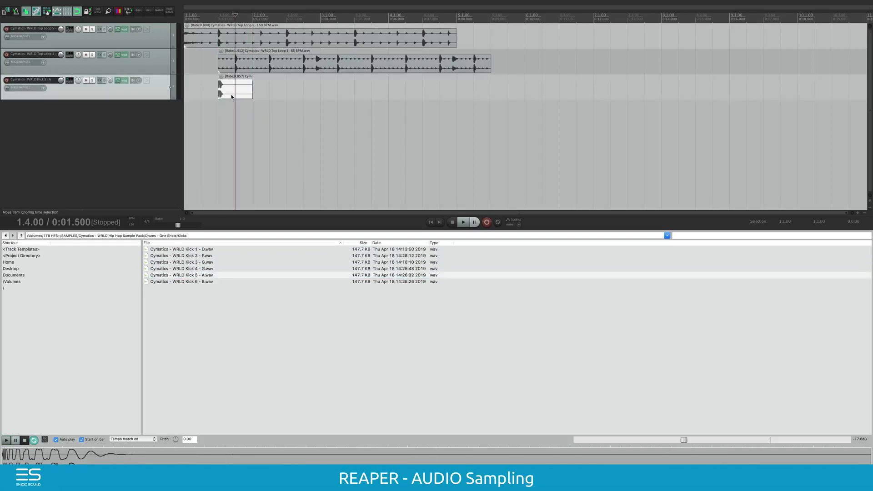
{"action": "left_click_drag", "start_coordinate": [255, 70], "coordinate": [189, 94]}
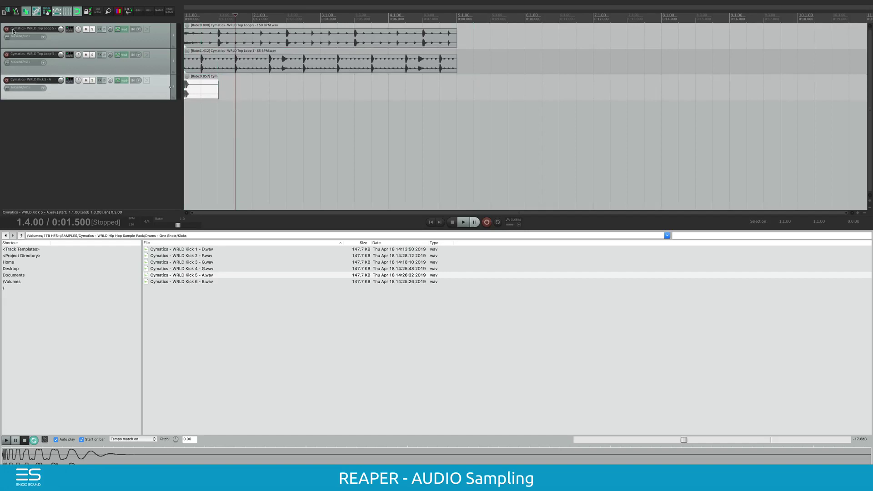
{"action": "key", "text": "space"}
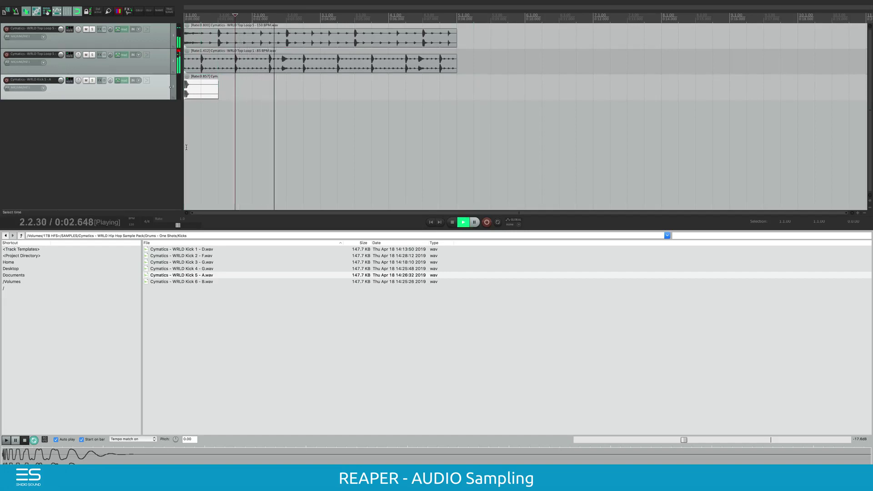
{"action": "key", "text": "space"}
{"action": "left_click", "coordinate": [197, 96]}
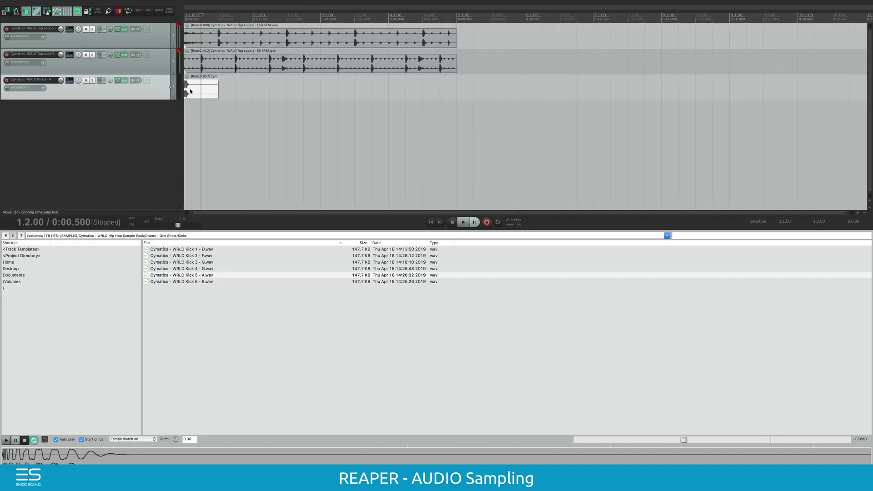
{"action": "key", "text": "Home"}
{"action": "key", "text": "space"}
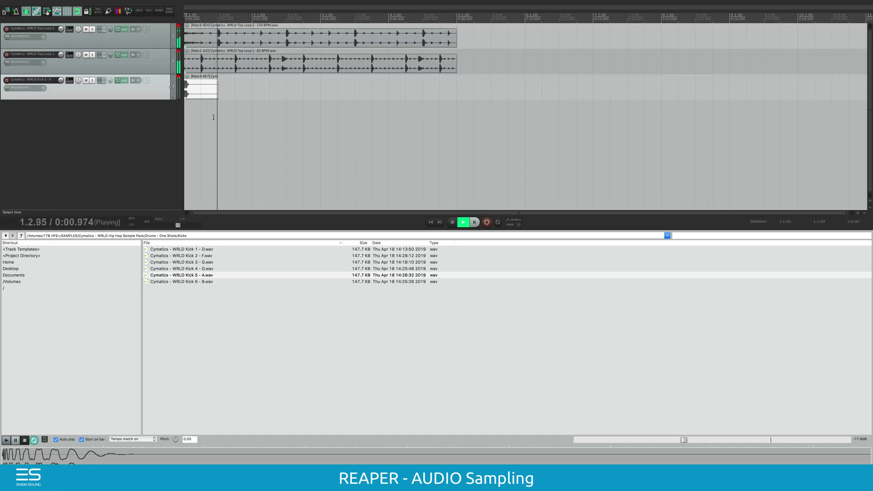
{"action": "key", "text": "space"}
- Copy the kick item to 2.1.00, 3.1.00 and 3.4.00 on its track and play the resulting beat
{"action": "left_click", "coordinate": [211, 97]}
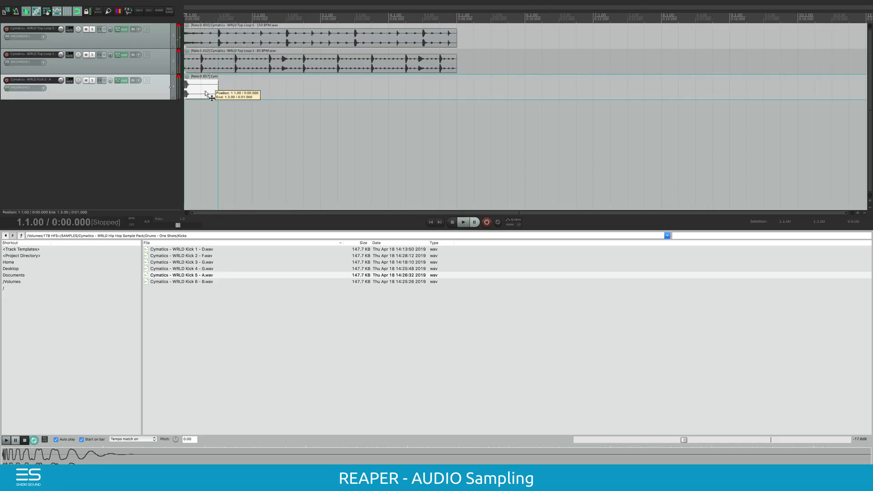
{"action": "left_click_drag", "start_coordinate": [205, 92], "coordinate": [401, 91]}
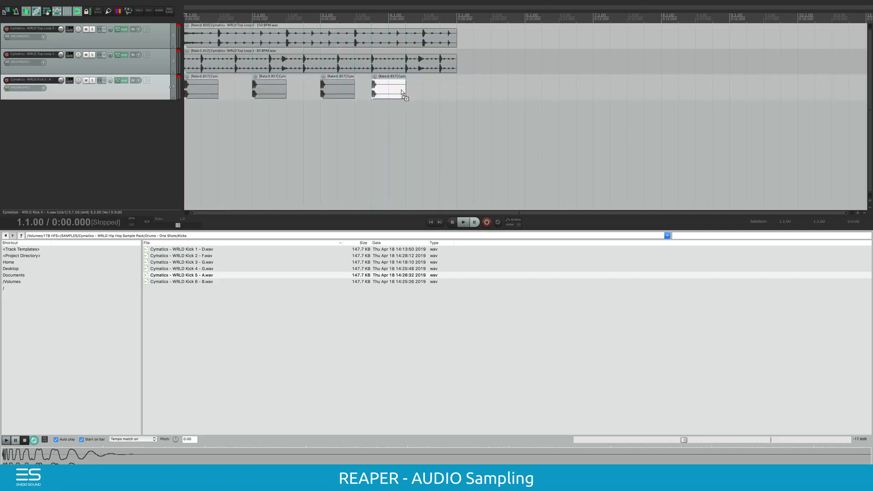
{"action": "key", "text": "space"}
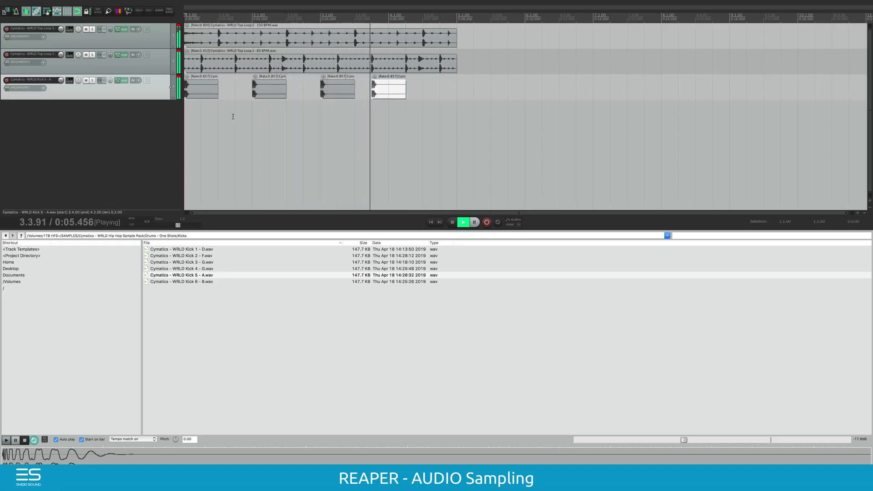
{"action": "key", "text": "space"}
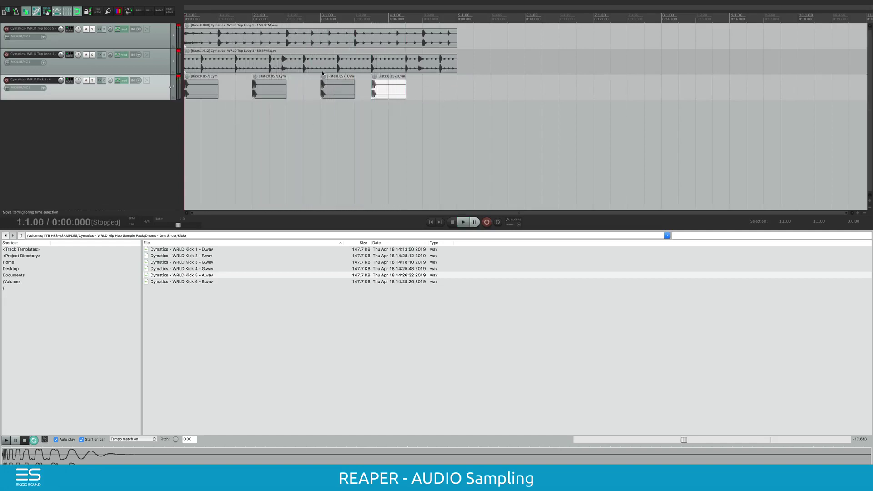
- Normalize all loop and kick items on the three tracks to a lower volume and play the result
{"action": "left_click_drag", "start_coordinate": [487, 140], "coordinate": [195, 41]}
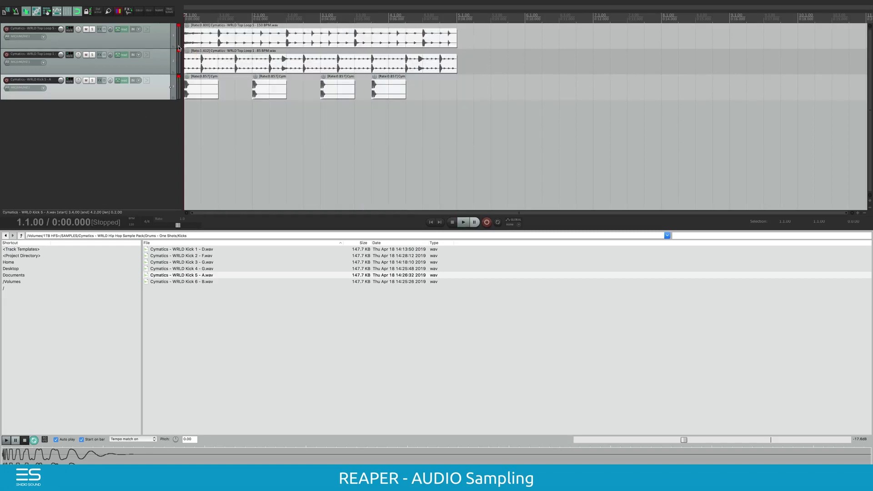
{"action": "left_click", "coordinate": [149, 12]}
{"action": "left_click", "coordinate": [148, 12]}
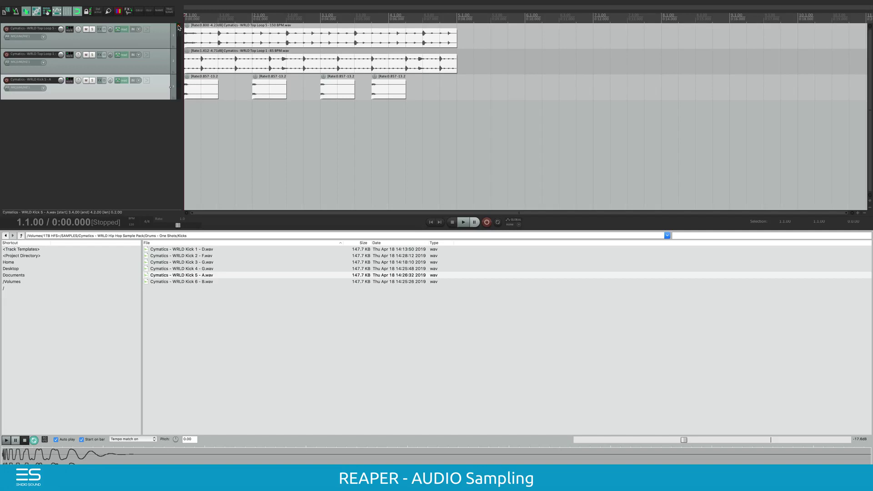
{"action": "key", "text": "space"}
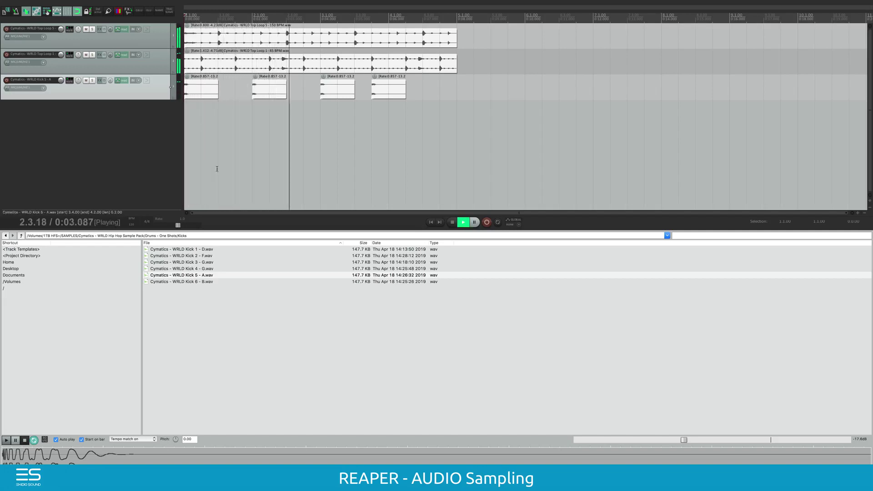
{"action": "key", "text": "space"}
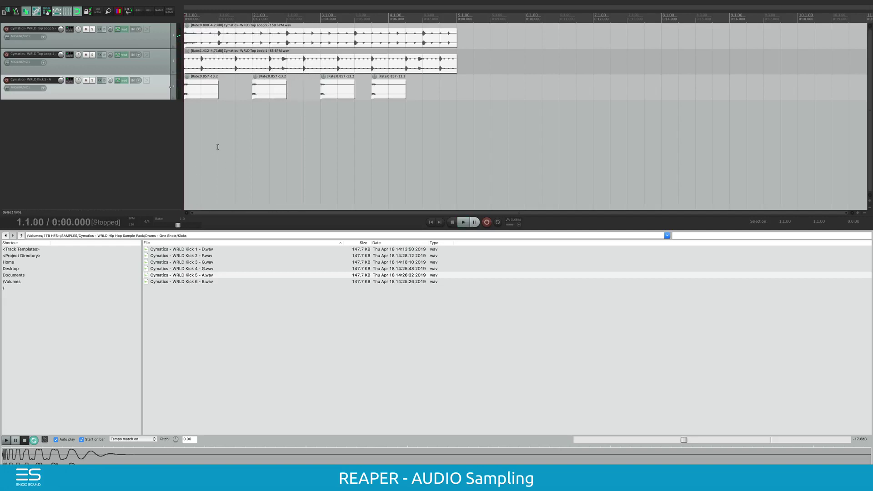
- Delete the three copied kick items, keeping only the first kick at the project start
{"action": "left_click", "coordinate": [218, 146]}
{"action": "left_click", "coordinate": [198, 85]}
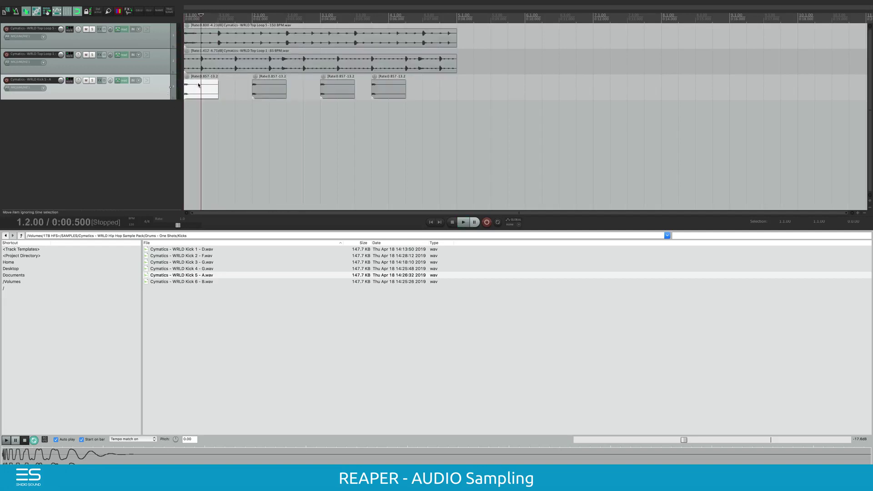
{"action": "left_click", "coordinate": [271, 88]}
{"action": "left_click", "coordinate": [334, 88]}
{"action": "left_click", "coordinate": [383, 91]}
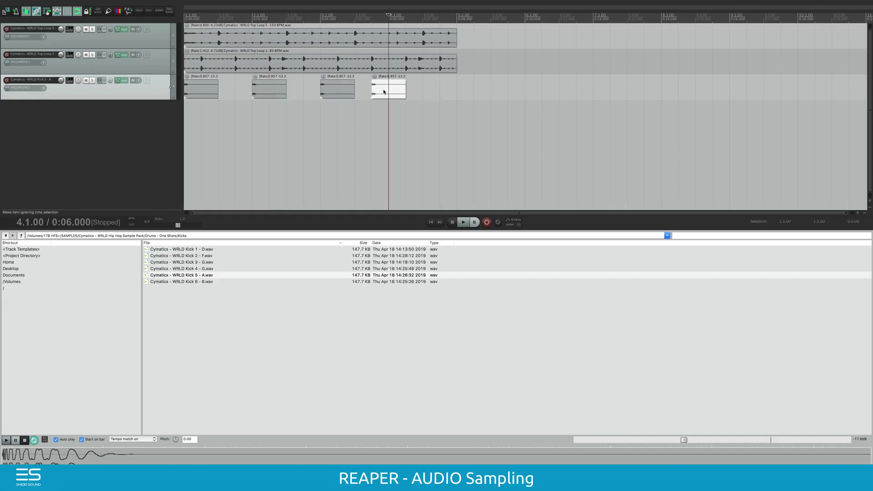
{"action": "key", "text": "Delete"}
{"action": "left_click", "coordinate": [337, 88]}
{"action": "key", "text": "Delete"}
{"action": "left_click", "coordinate": [264, 95]}
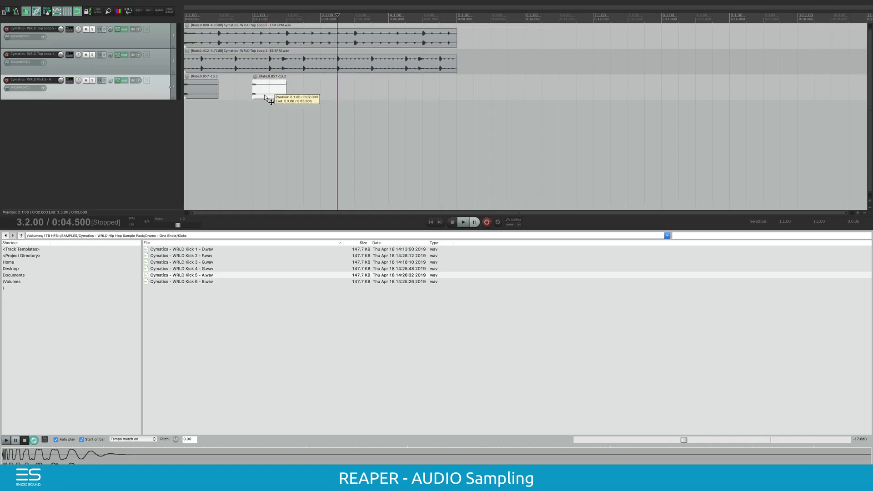
{"action": "key", "text": "Delete"}
- Insert the Cockos virtual instrument ReaSamplOmatic5000 on a new track below the kick track
{"action": "left_click", "coordinate": [116, 133]}
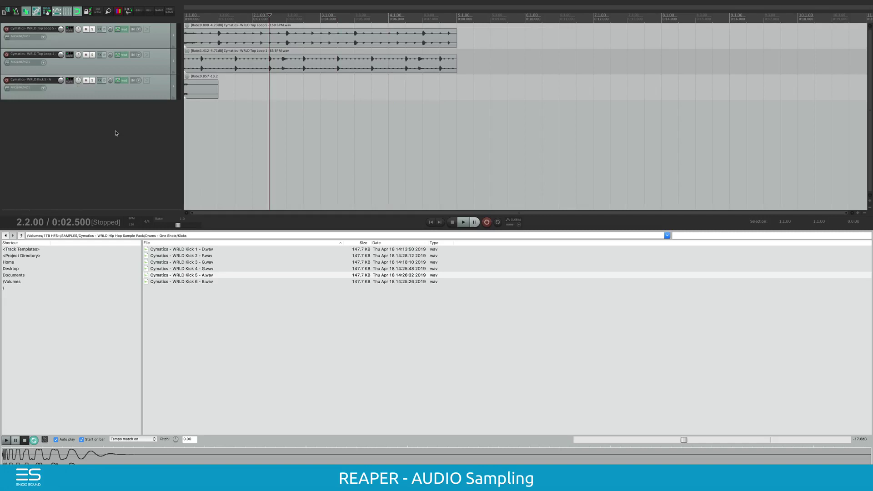
{"action": "right_click", "coordinate": [116, 133]}
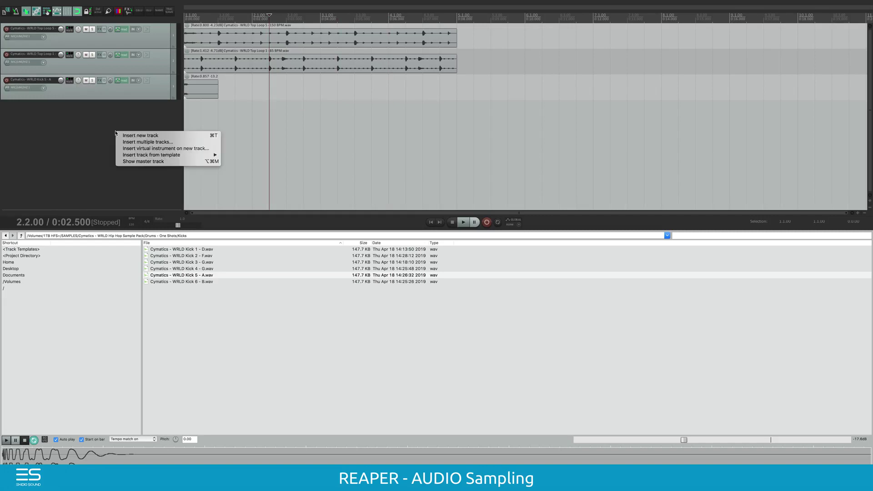
{"action": "left_click", "coordinate": [135, 148]}
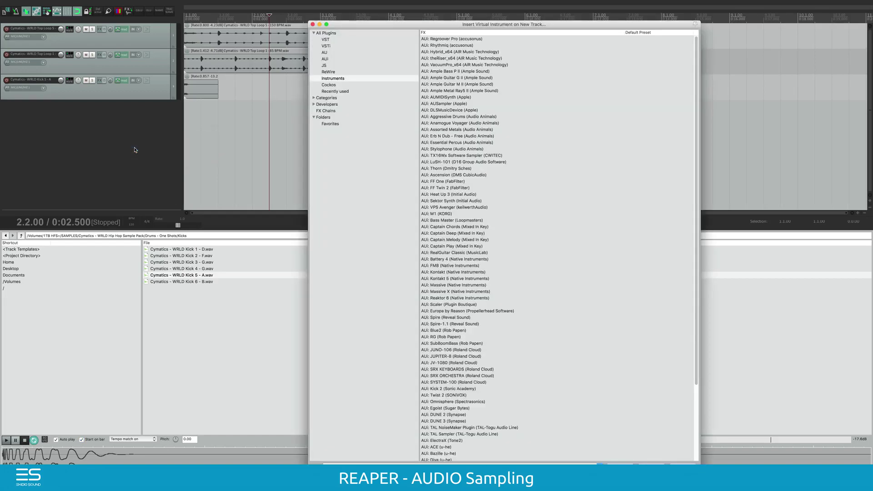
{"action": "left_click", "coordinate": [338, 86]}
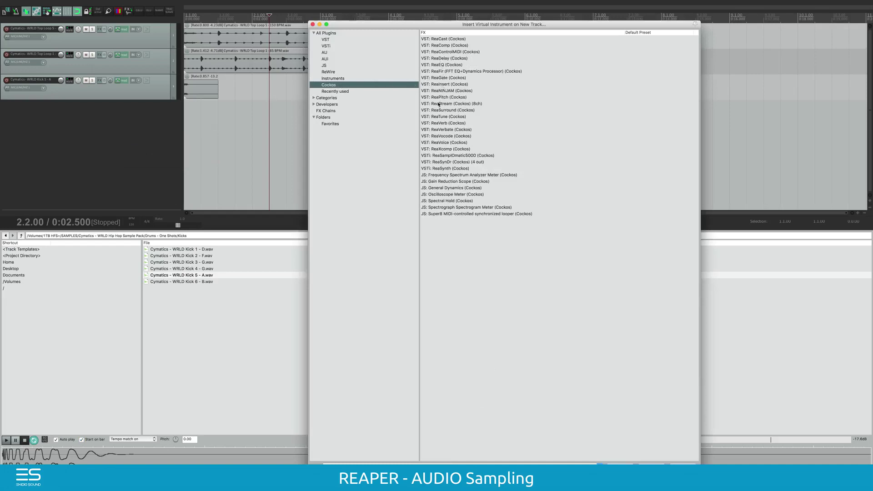
{"action": "double_click", "coordinate": [444, 156]}
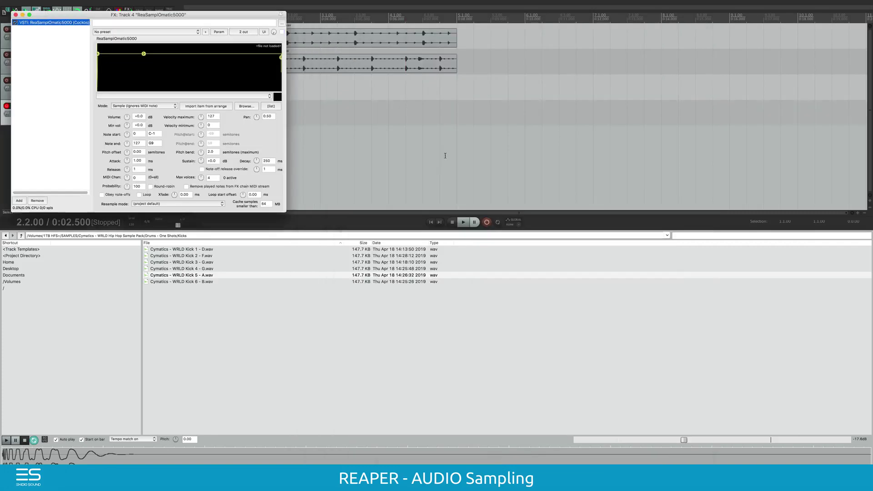
- Move the ReaSamplOmatic5000 window off the track controls and audio items so that they are uncovered
{"action": "left_click_drag", "start_coordinate": [108, 19], "coordinate": [479, 204]}
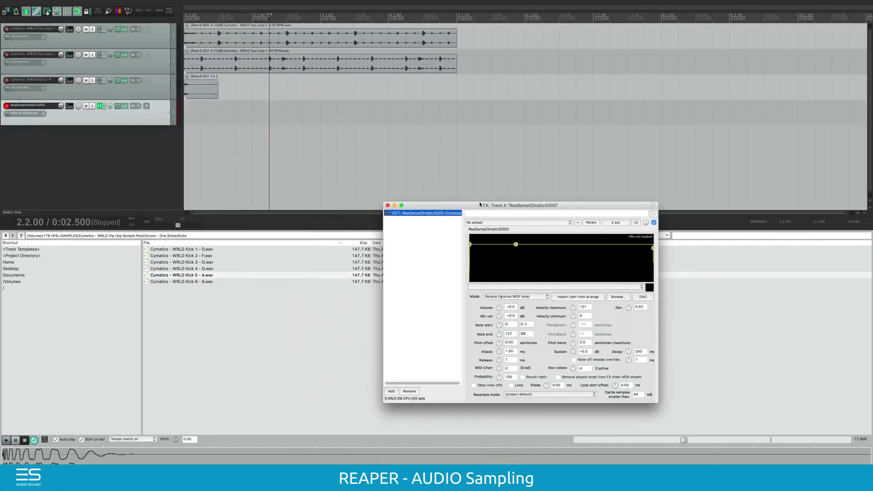
{"action": "left_click_drag", "start_coordinate": [450, 155], "coordinate": [403, 136]}
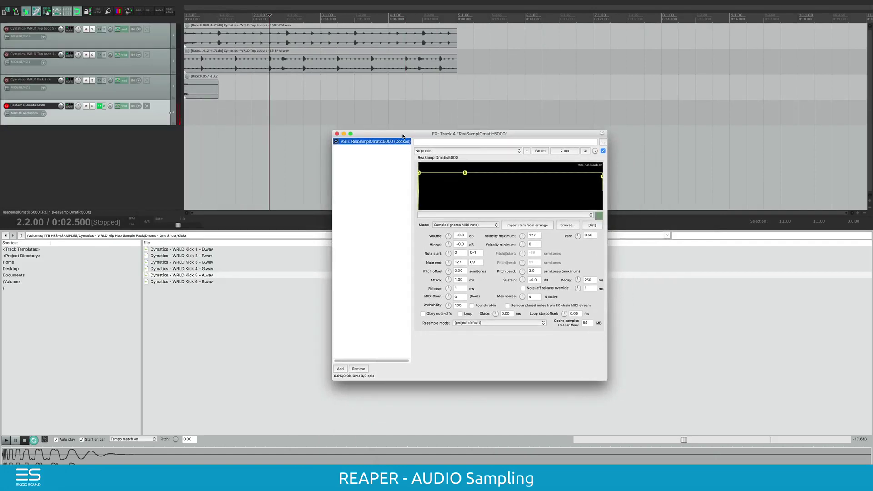
{"action": "left_click_drag", "start_coordinate": [404, 134], "coordinate": [386, 131]}
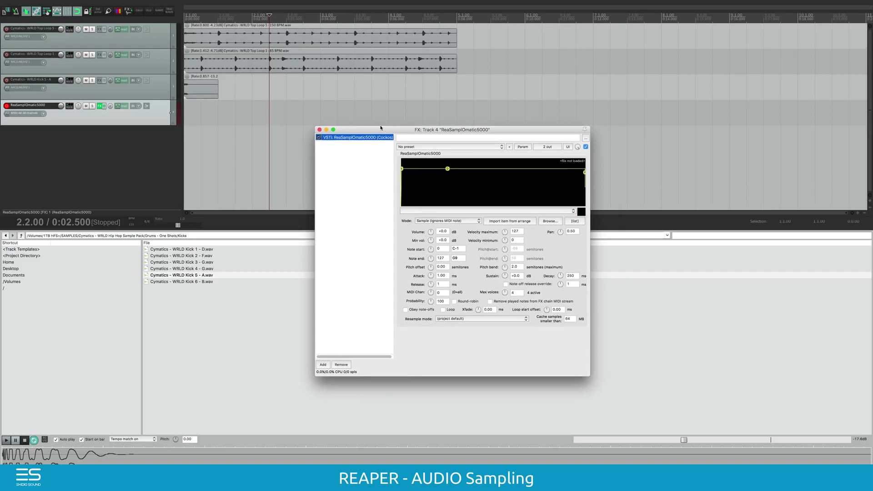
- Solo the kick track, play the kick item alone and lift the solo again
{"action": "left_click", "coordinate": [192, 90]}
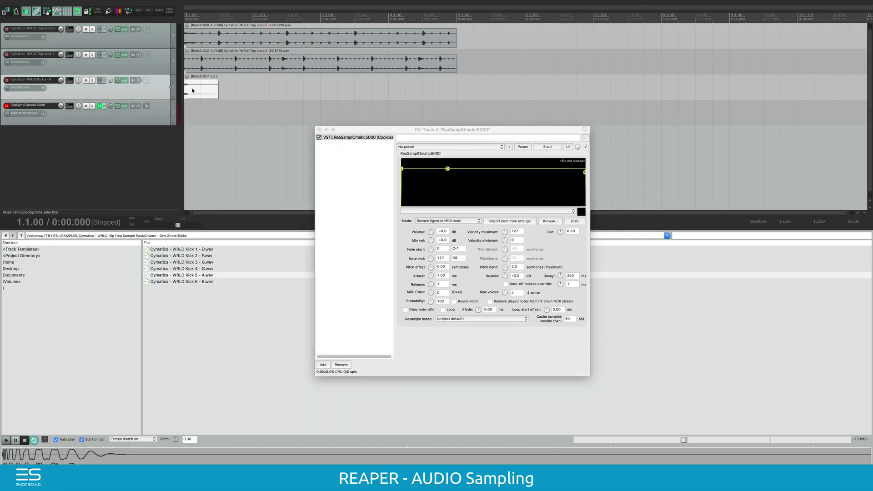
{"action": "left_click", "coordinate": [92, 80]}
{"action": "key", "text": "space"}
{"action": "key", "text": "space"}
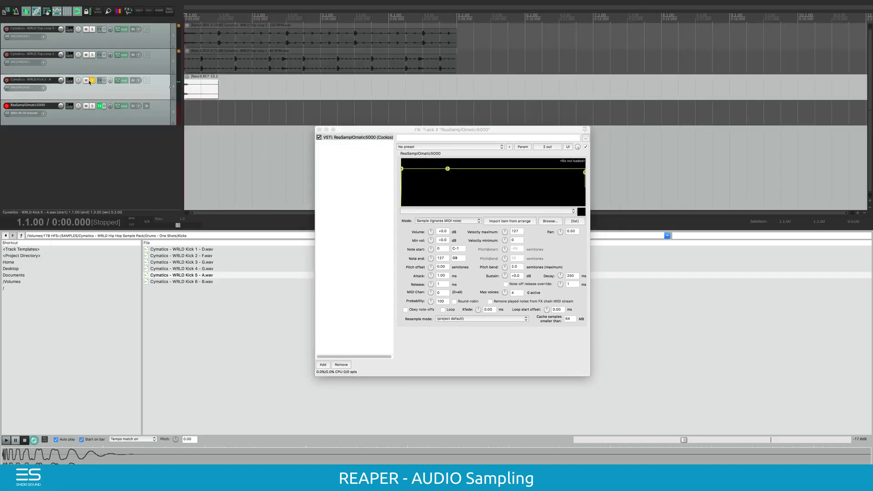
{"action": "left_click", "coordinate": [86, 81]}
{"action": "left_click", "coordinate": [87, 80]}
{"action": "left_click", "coordinate": [92, 80]}
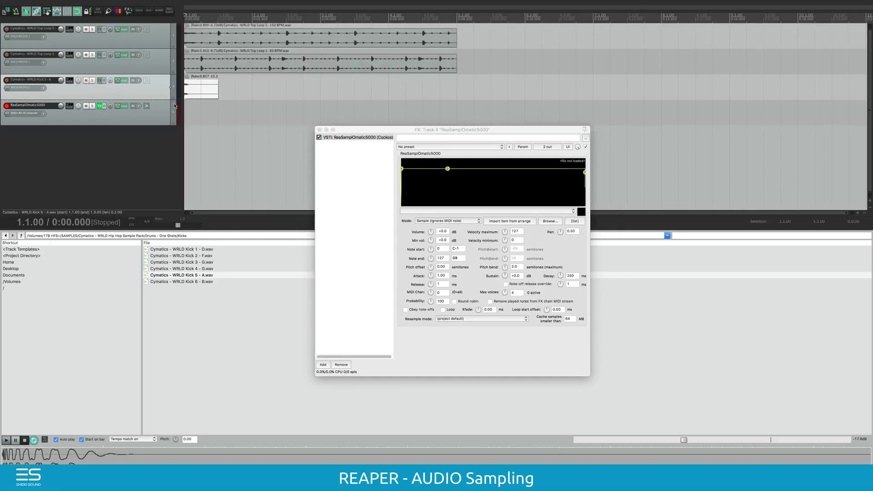
- Import the kick item from the arrangement into ReaSamplOmatic5000 and inspect its waveform up close
{"action": "left_click", "coordinate": [352, 138]}
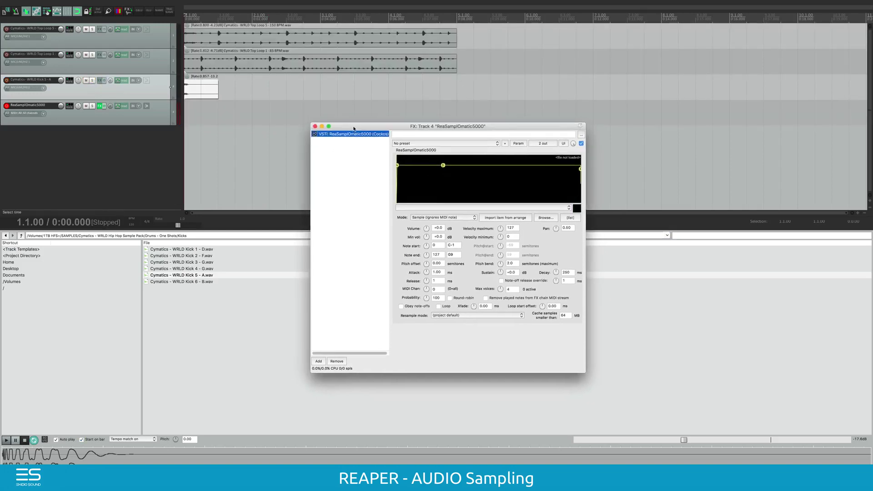
{"action": "left_click", "coordinate": [192, 89]}
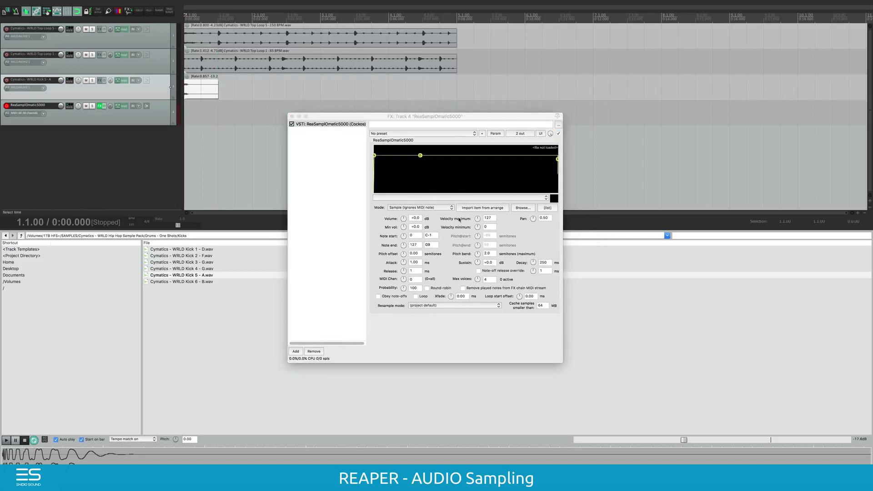
{"action": "left_click", "coordinate": [486, 208]}
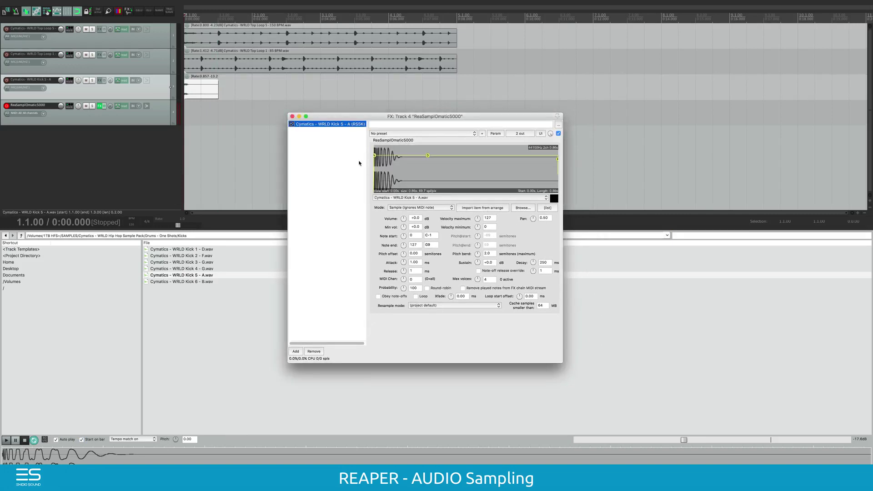
{"action": "scroll", "coordinate": [376, 160], "scroll_direction": "up", "scroll_amount": 10}
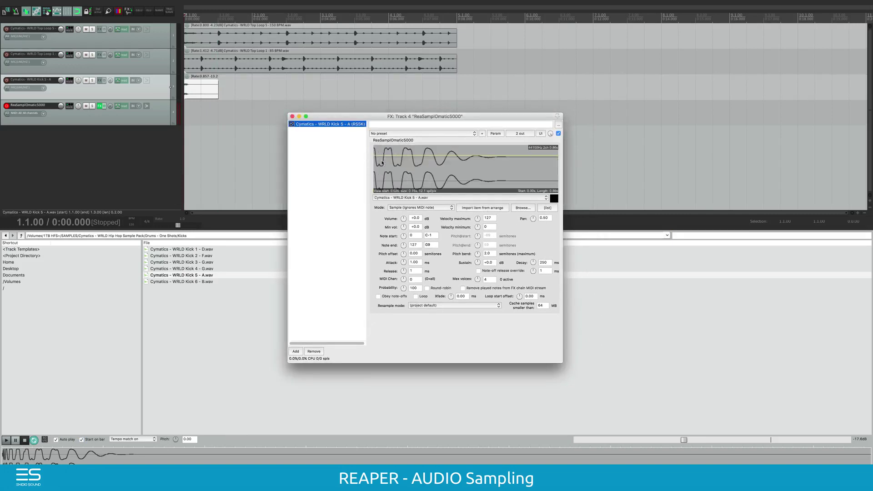
{"action": "left_click_drag", "start_coordinate": [430, 170], "coordinate": [491, 166]}
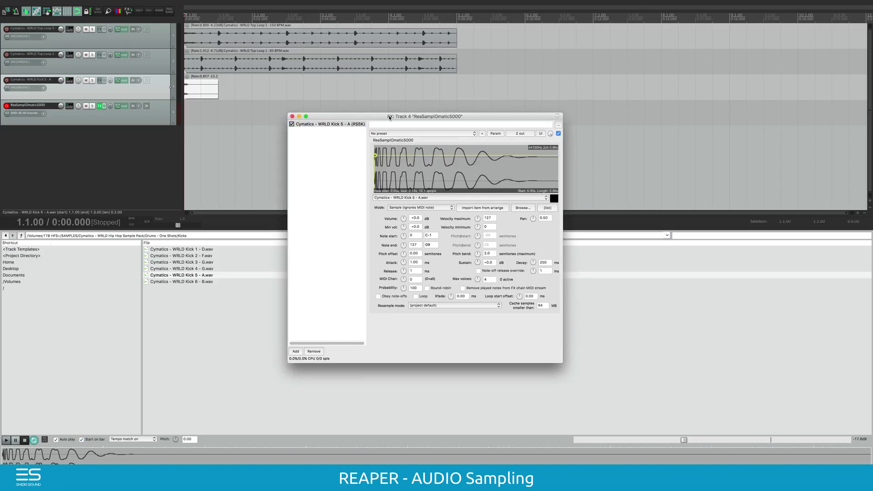
{"action": "left_click_drag", "start_coordinate": [390, 117], "coordinate": [429, 125]}
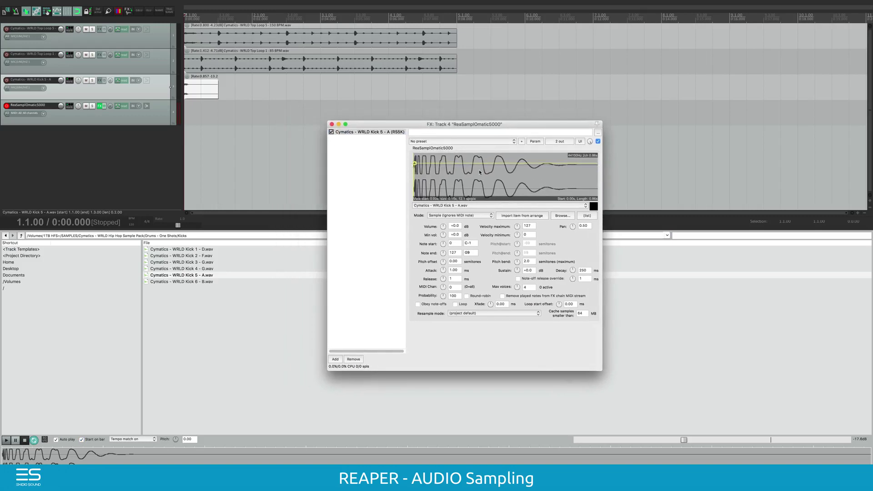
- Delete the audio track that holds the original kick item
{"action": "left_click", "coordinate": [156, 93]}
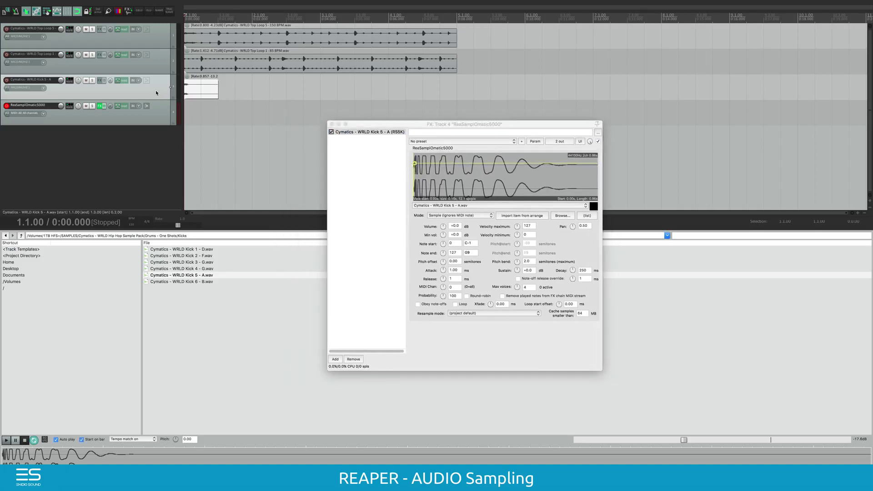
{"action": "key", "text": "Delete"}
{"action": "key", "text": "Return"}
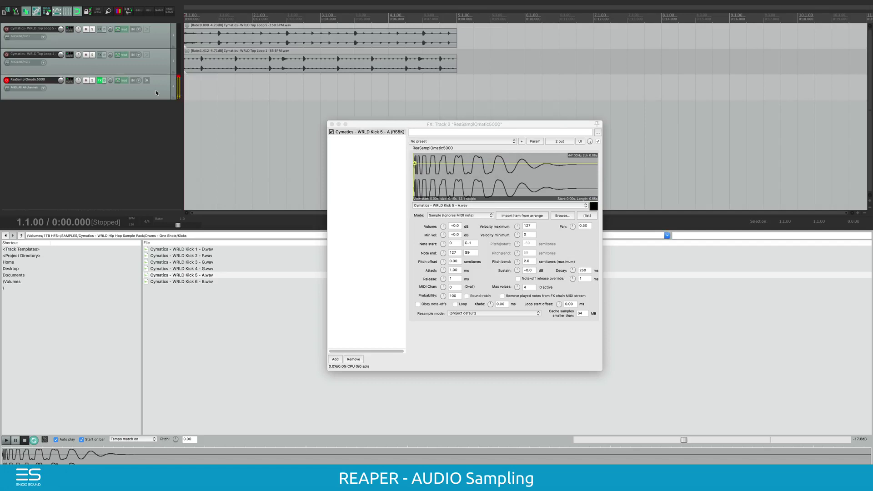
- Enable the metronome and raise its primary and secondary beat volumes
{"action": "key", "text": "space"}
{"action": "key", "text": "space"}
{"action": "right_click", "coordinate": [16, 11]}
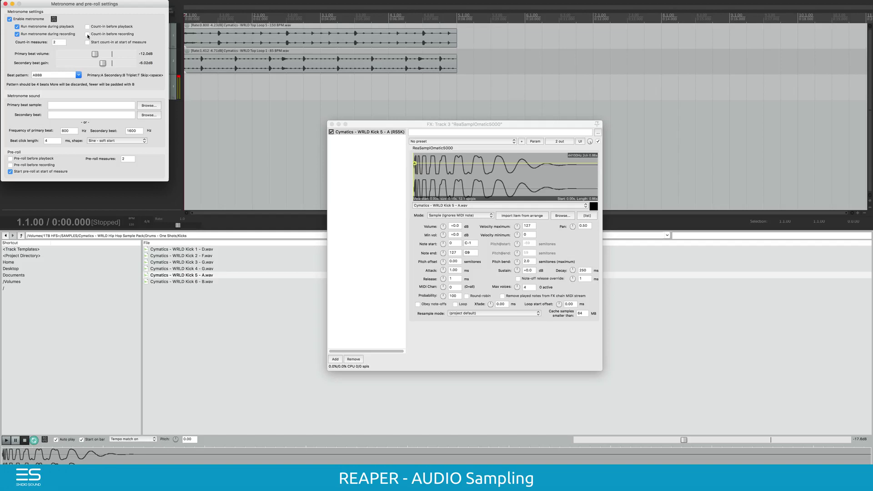
{"action": "left_click", "coordinate": [110, 54]}
{"action": "left_click", "coordinate": [112, 63]}
{"action": "left_click", "coordinate": [6, 4]}
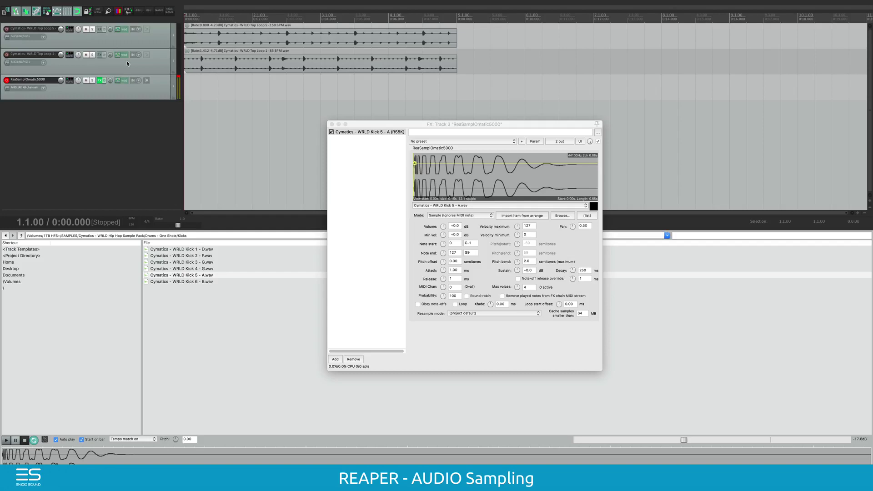
- Record a kick pattern of about four bars as MIDI on the sampler track and save the recording
{"action": "key", "text": "super+r"}
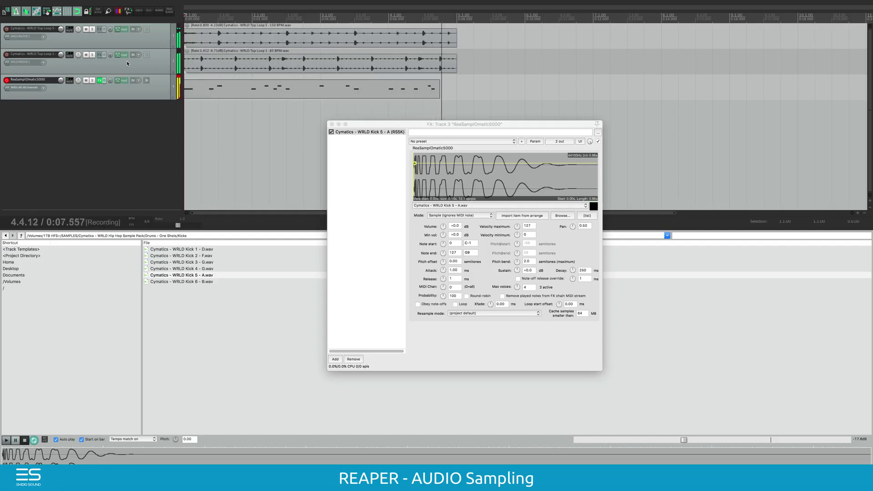
{"action": "key", "text": "space"}
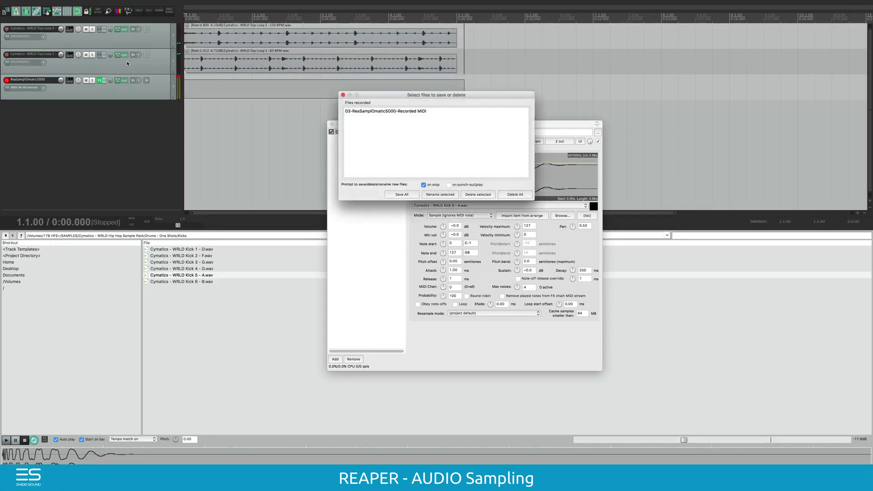
{"action": "left_click", "coordinate": [402, 194]}
- Open the recorded MIDI item in the piano roll, close the sampler window and enlarge the note area
{"action": "double_click", "coordinate": [332, 88]}
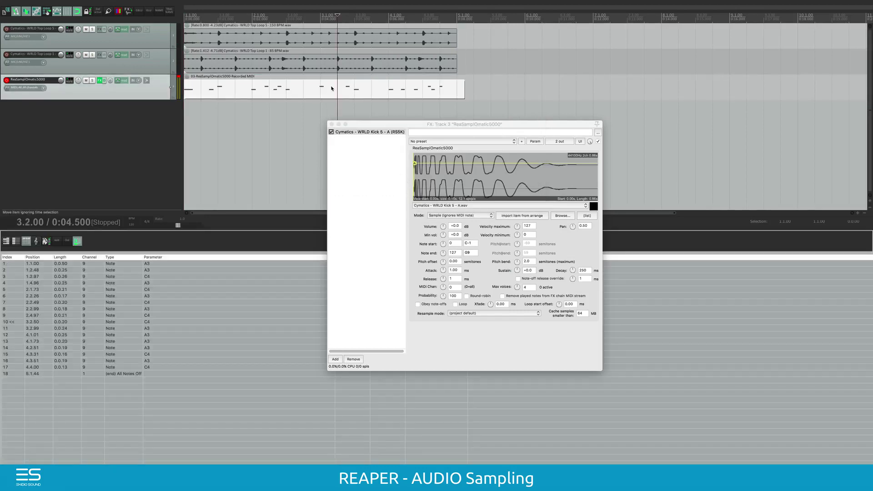
{"action": "left_click", "coordinate": [331, 124]}
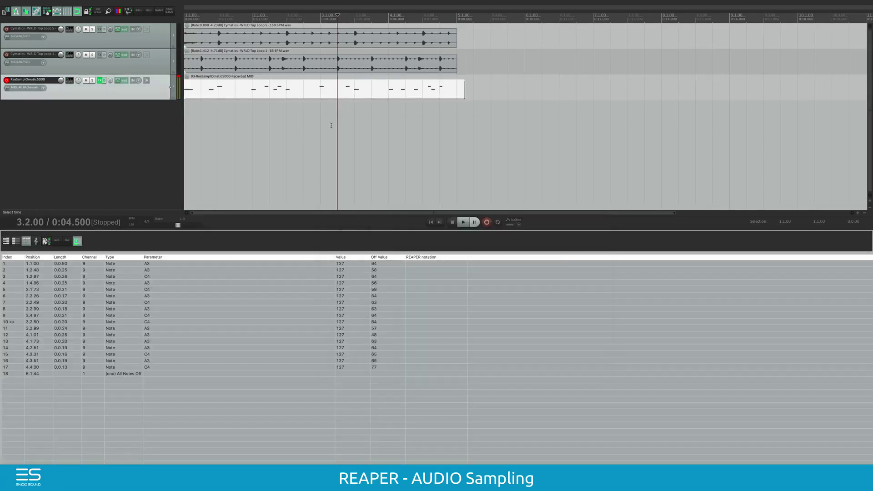
{"action": "left_click", "coordinate": [7, 241]}
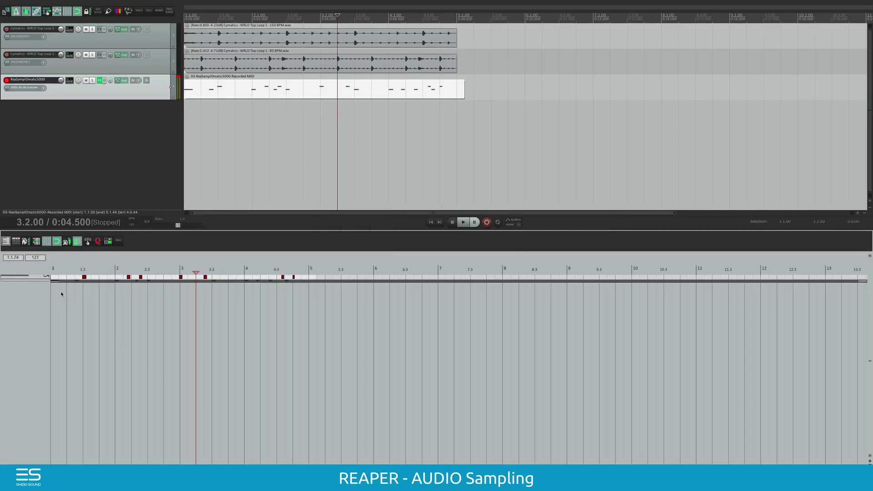
{"action": "left_click_drag", "start_coordinate": [55, 282], "coordinate": [55, 407]}
{"action": "scroll", "coordinate": [74, 336], "scroll_direction": "up", "scroll_amount": 2}
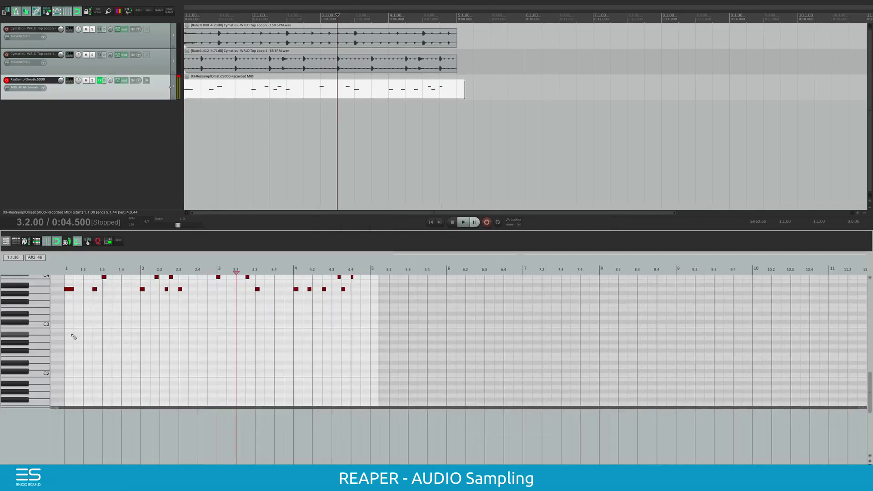
{"action": "scroll", "coordinate": [74, 337], "scroll_direction": "up", "scroll_amount": 3}
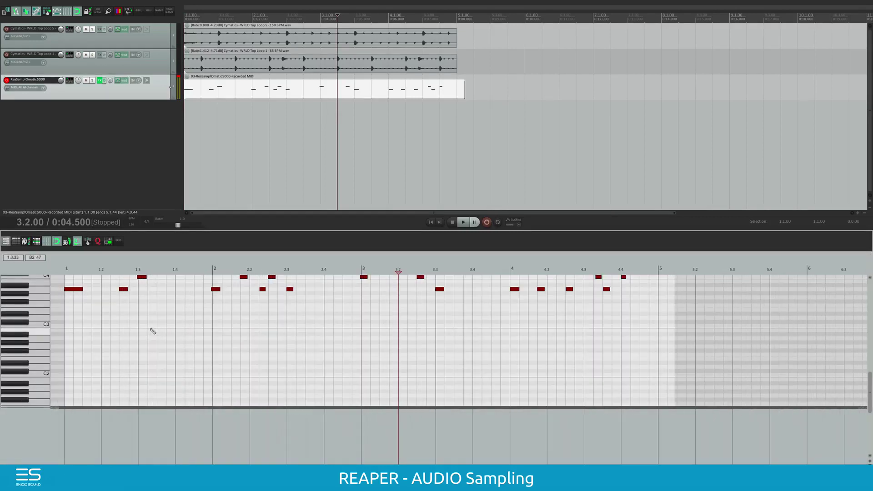
- Quantize the position and length of all recorded notes to the grid at 100% strength and play the result
{"action": "key", "text": "ctrl+a"}
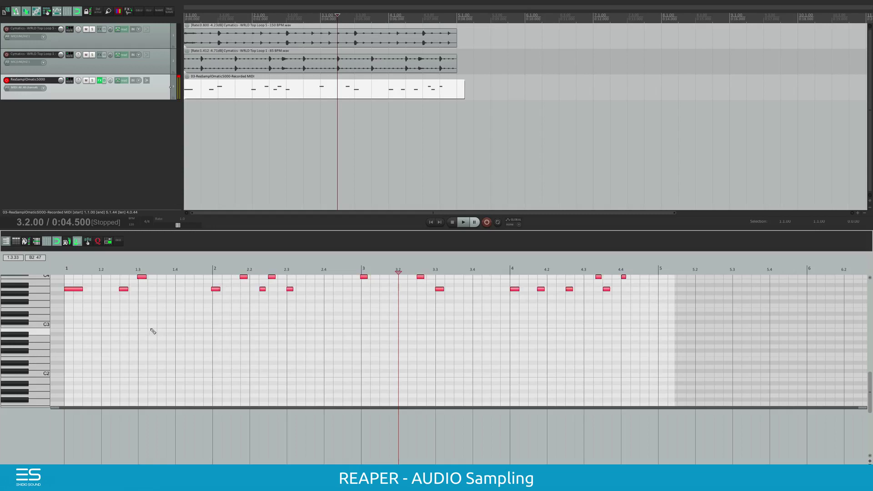
{"action": "key", "text": "q"}
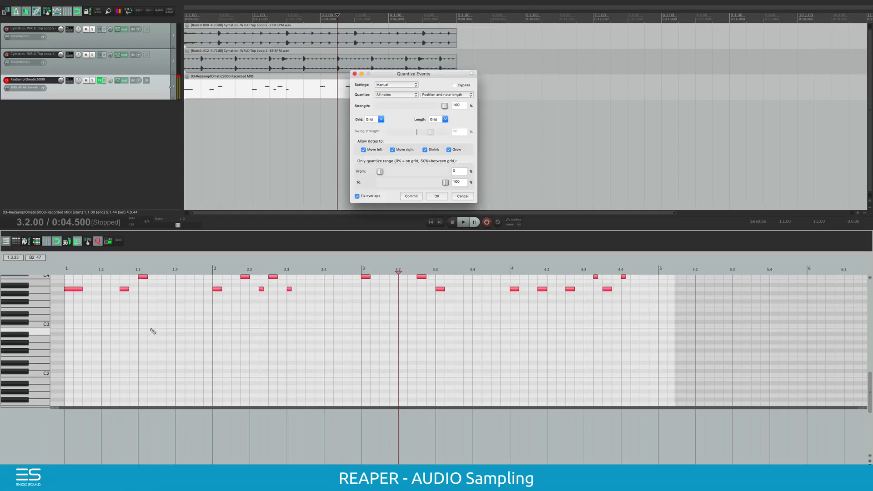
{"action": "left_click", "coordinate": [437, 197]}
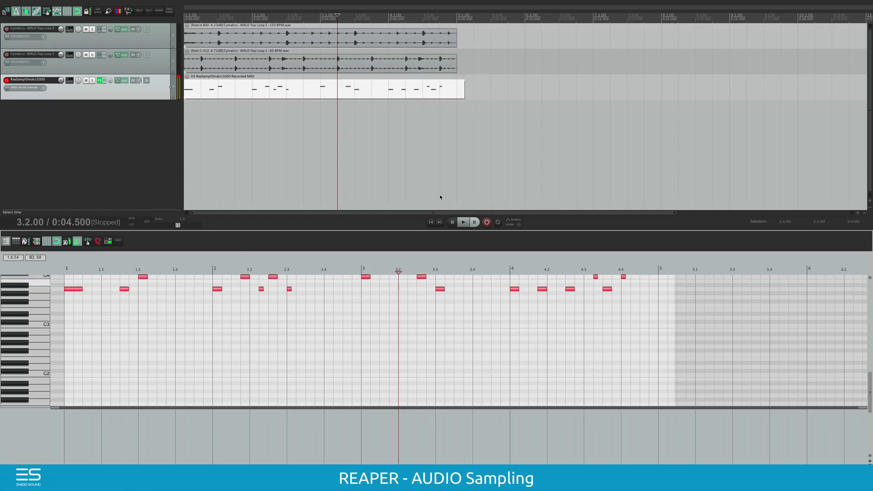
{"action": "key", "text": "space"}
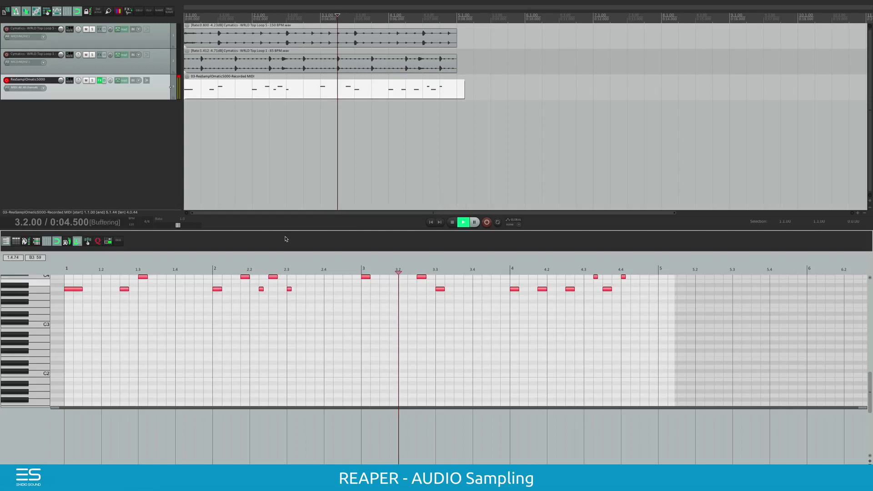
{"action": "key", "text": "space"}
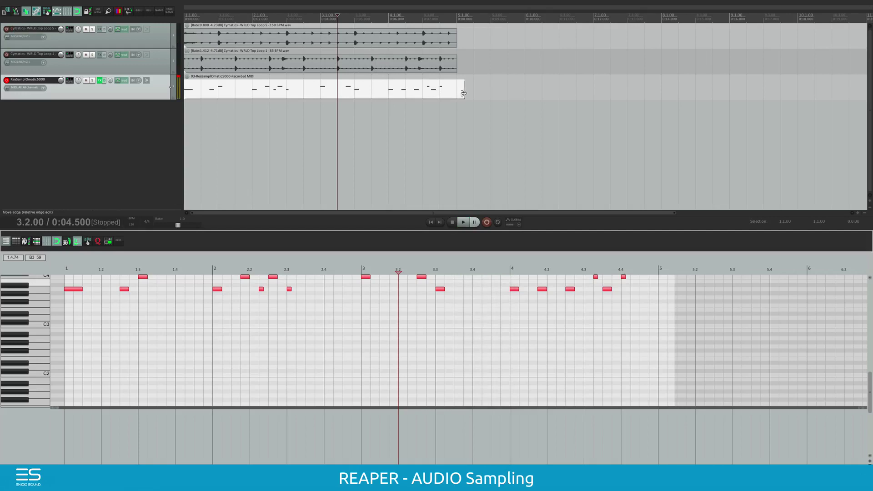
- Trim the end of the recorded MIDI item to 5.1.00, flush with the loop items, and play briefly
{"action": "left_click_drag", "start_coordinate": [464, 91], "coordinate": [457, 92]}
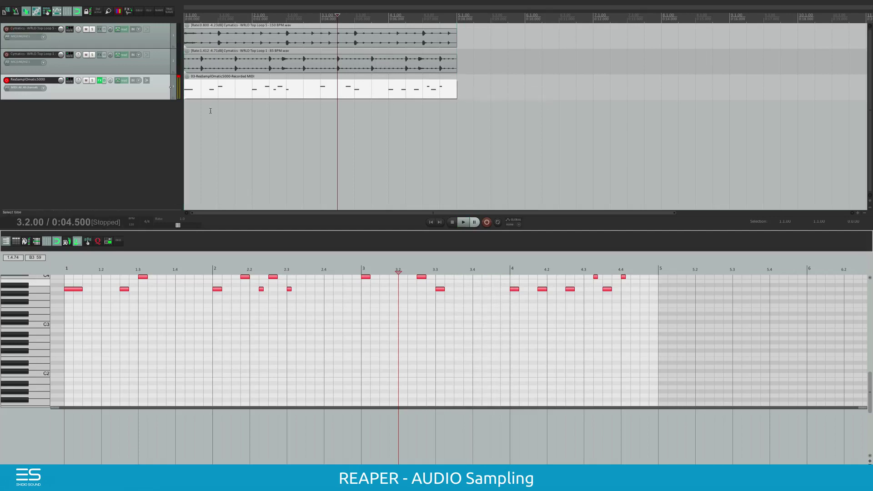
{"action": "key", "text": "space"}
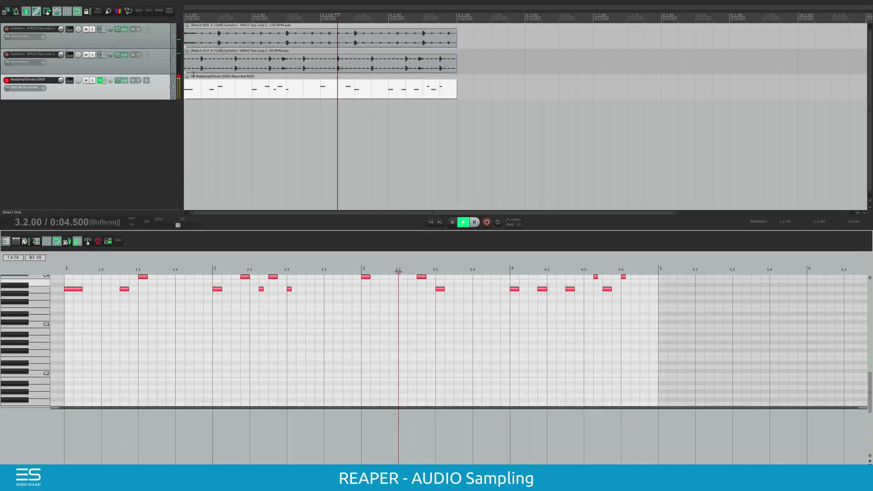
{"action": "key", "text": "space"}
- Turn on repeat and play the beat from the project start
{"action": "left_click", "coordinate": [498, 222]}
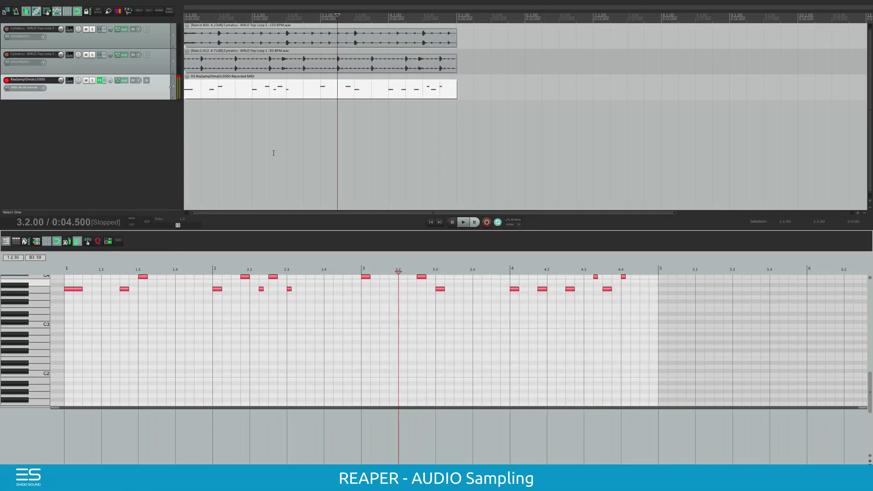
{"action": "key", "text": "Home"}
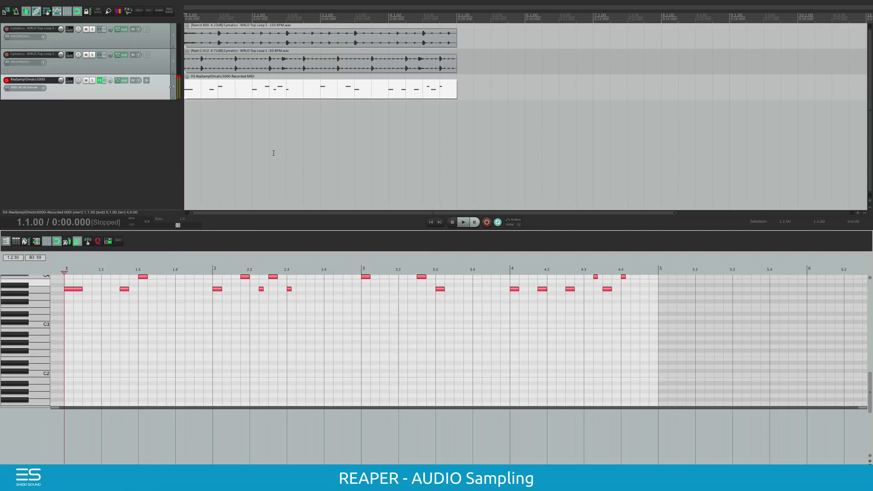
{"action": "key", "text": "space"}
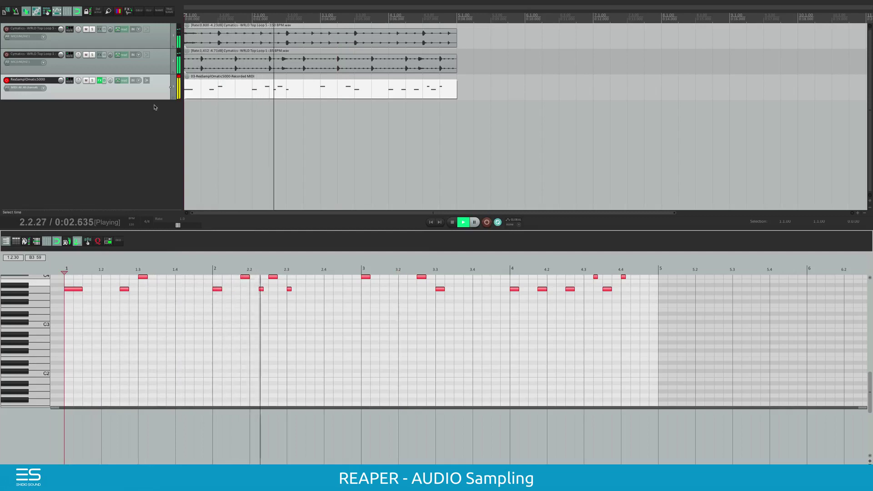
{"action": "key", "text": "space"}
- Add the JS Master Limiter (Ekidio Sound) after the kick sampler in the ReaSamplOmatic5000 track's FX chain
{"action": "left_click", "coordinate": [103, 81]}
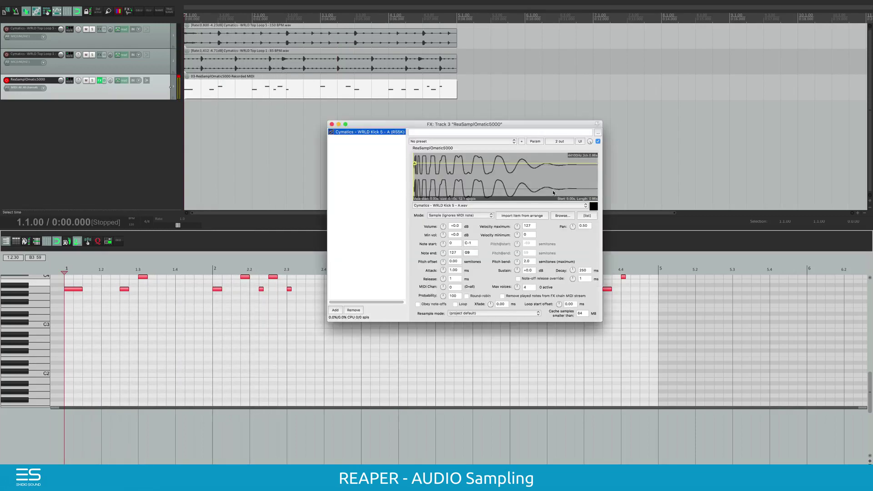
{"action": "left_click", "coordinate": [336, 310]}
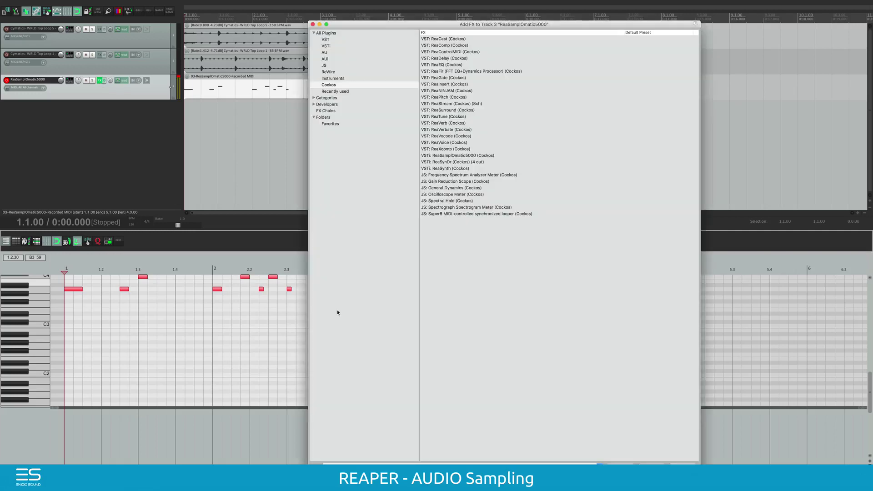
{"action": "left_click", "coordinate": [324, 66]}
{"action": "left_click", "coordinate": [336, 462]}
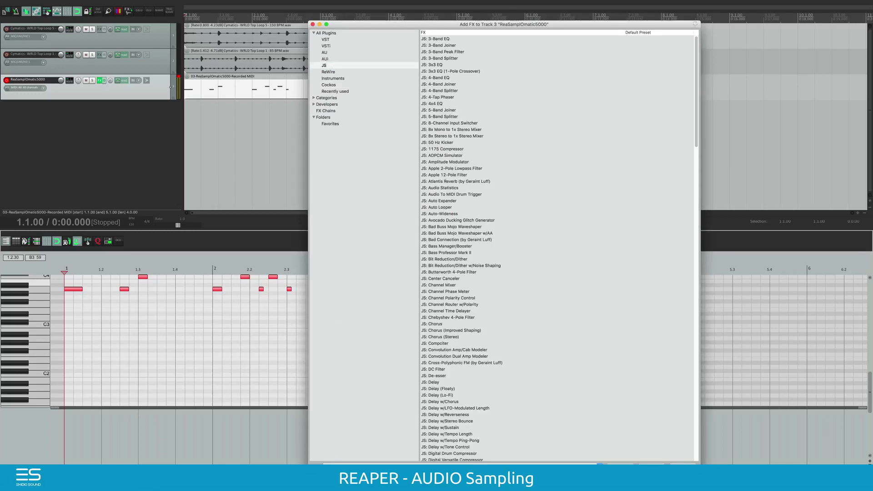
{"action": "type", "text": "master"}
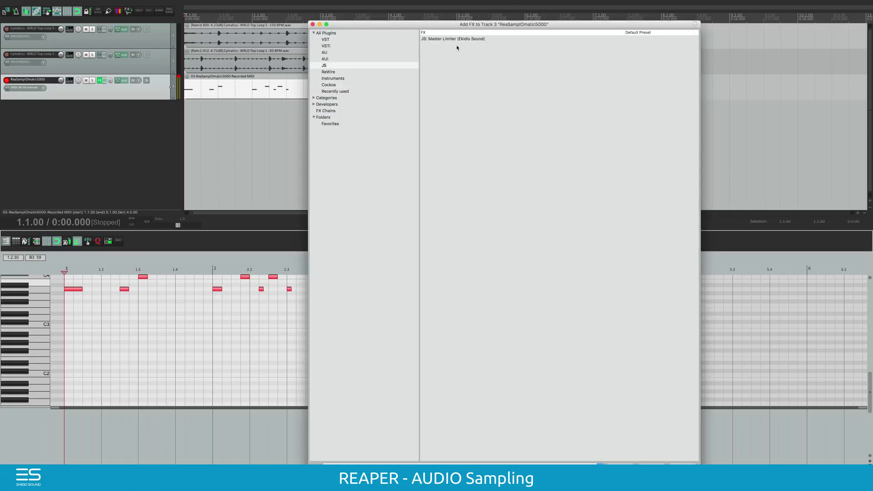
{"action": "double_click", "coordinate": [457, 39]}
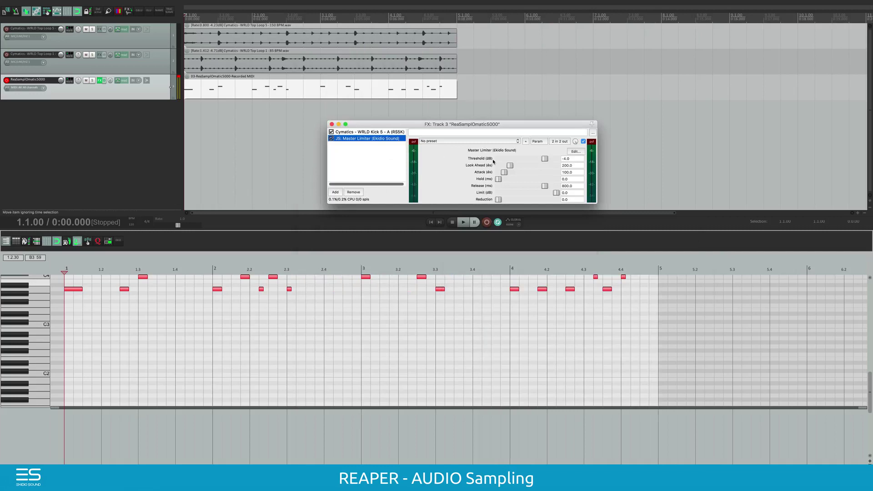
- Set the Master Limiter's limit to -1.0 dB
{"action": "left_click_drag", "start_coordinate": [555, 194], "coordinate": [546, 193]}
{"action": "left_click", "coordinate": [572, 193]}
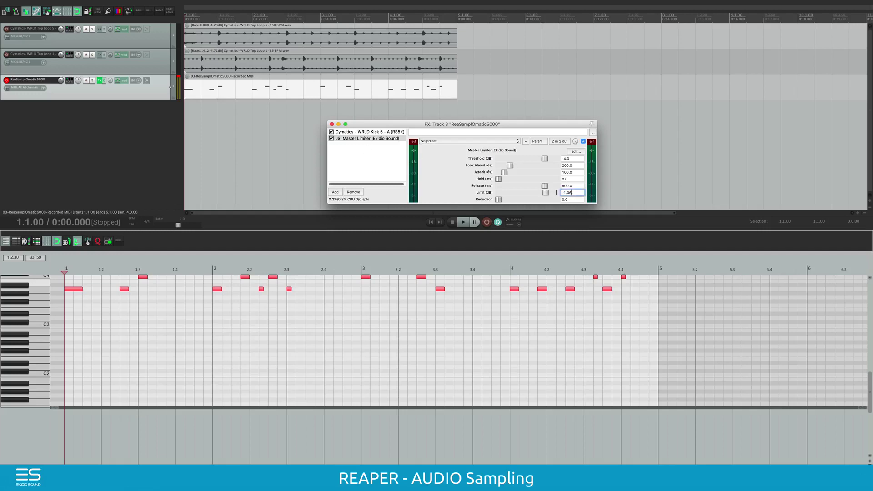
{"action": "key", "text": "BackSpace"}
- Play the beat from 1.4.00 to check the limiter on the kick, and close the FX window
{"action": "left_click", "coordinate": [235, 109]}
{"action": "key", "text": "space"}
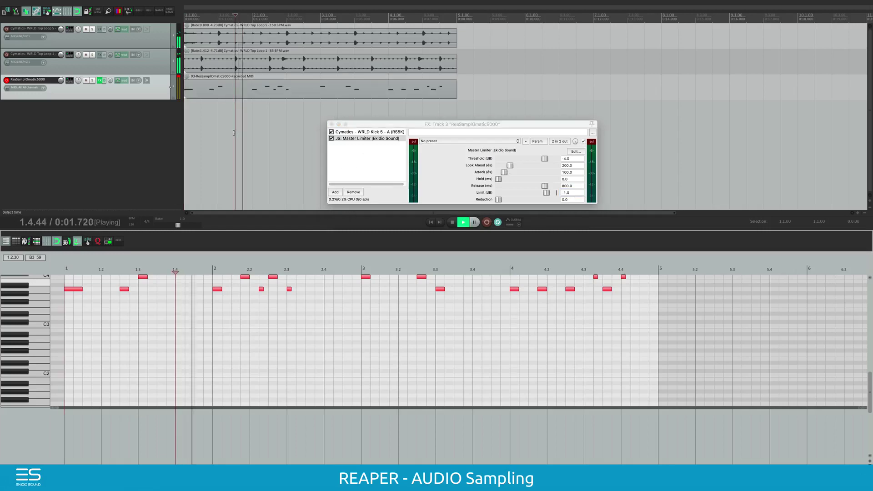
{"action": "right_click", "coordinate": [179, 81]}
{"action": "left_click", "coordinate": [152, 128]}
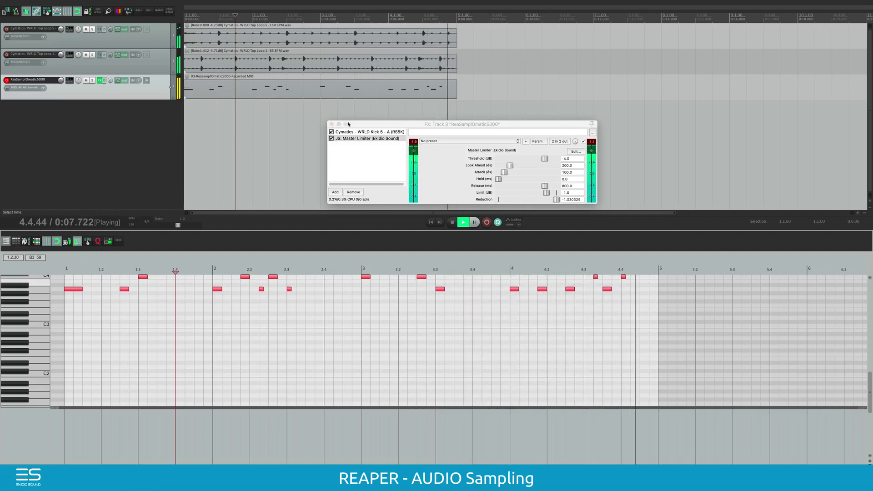
{"action": "key", "text": "space"}
{"action": "left_click", "coordinate": [332, 124]}
{"action": "left_click", "coordinate": [117, 138]}
{"action": "right_click", "coordinate": [117, 138]}
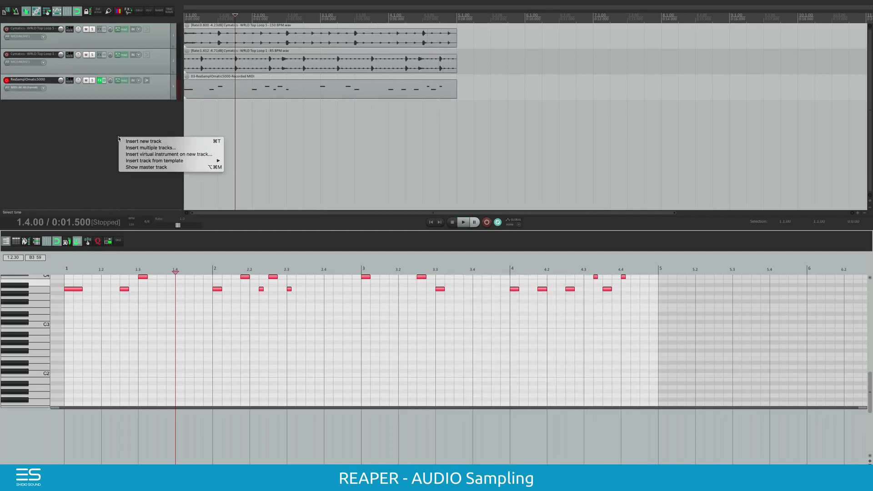
{"action": "key", "text": "Escape"}
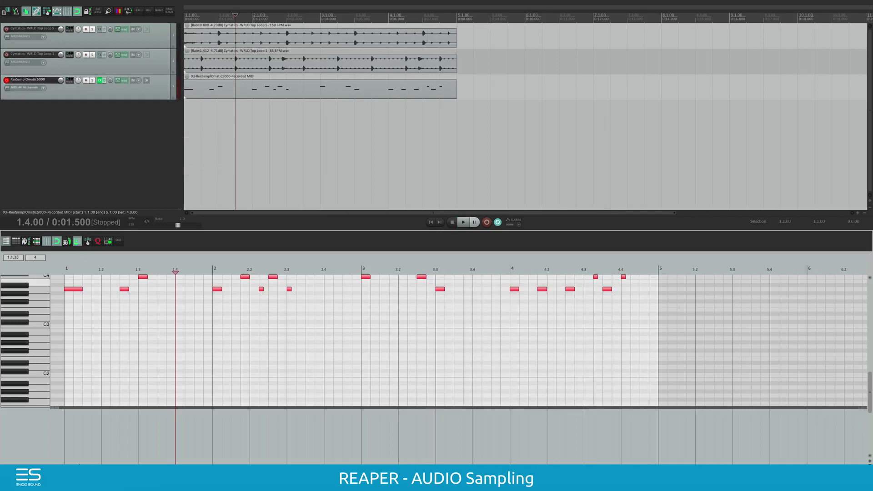
- Open the Media Explorer and browse to the Piano Loops folder under SAMPLES/Cymatics - EDM Starter Pack/Instruments
{"action": "key", "text": "super+alt+x"}
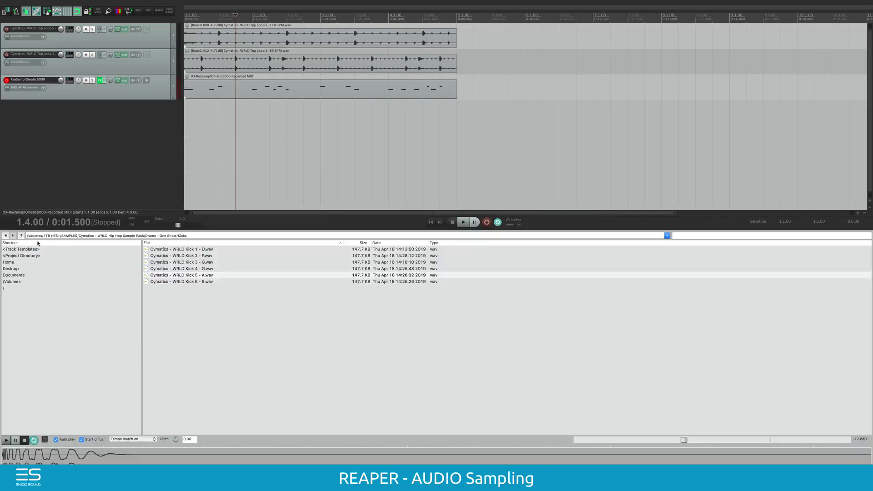
{"action": "left_click", "coordinate": [21, 236]}
{"action": "left_click", "coordinate": [20, 235]}
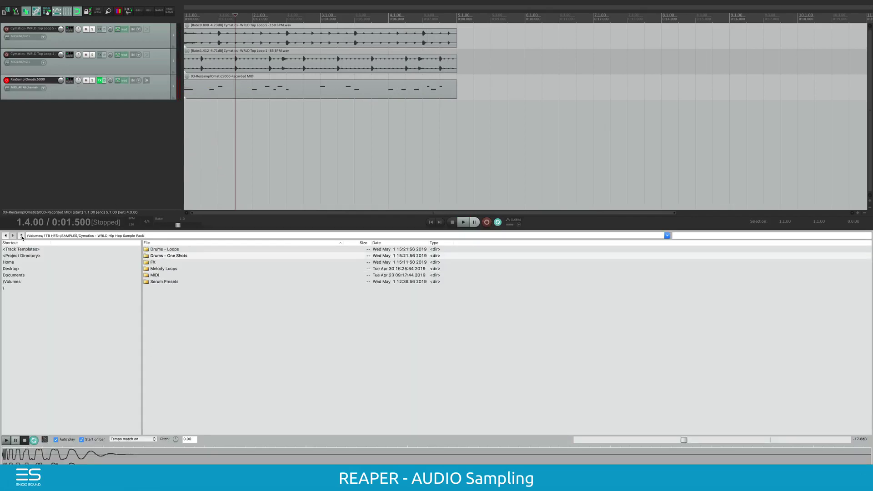
{"action": "left_click", "coordinate": [21, 236]}
{"action": "left_click", "coordinate": [21, 235]}
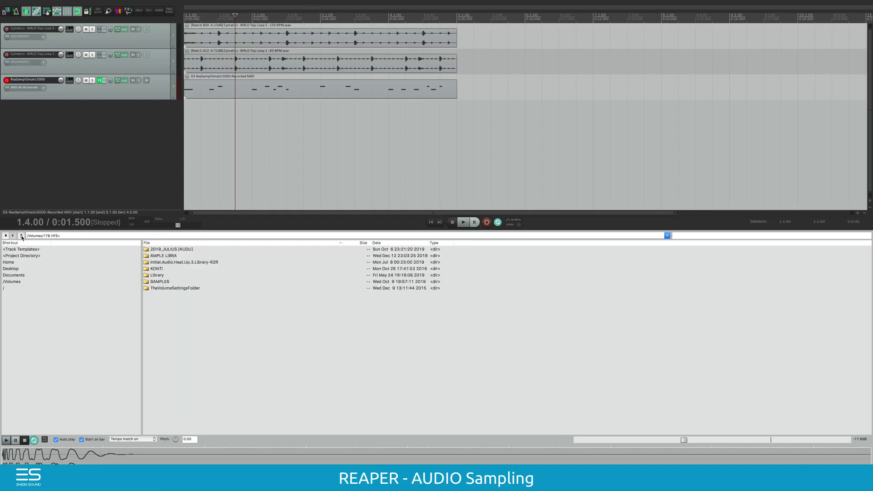
{"action": "double_click", "coordinate": [152, 281]}
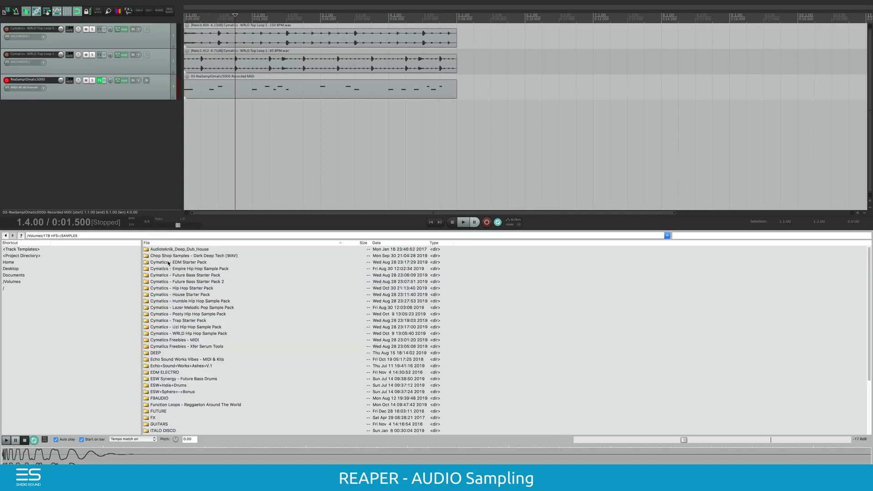
{"action": "left_click", "coordinate": [168, 262]}
{"action": "double_click", "coordinate": [168, 262]}
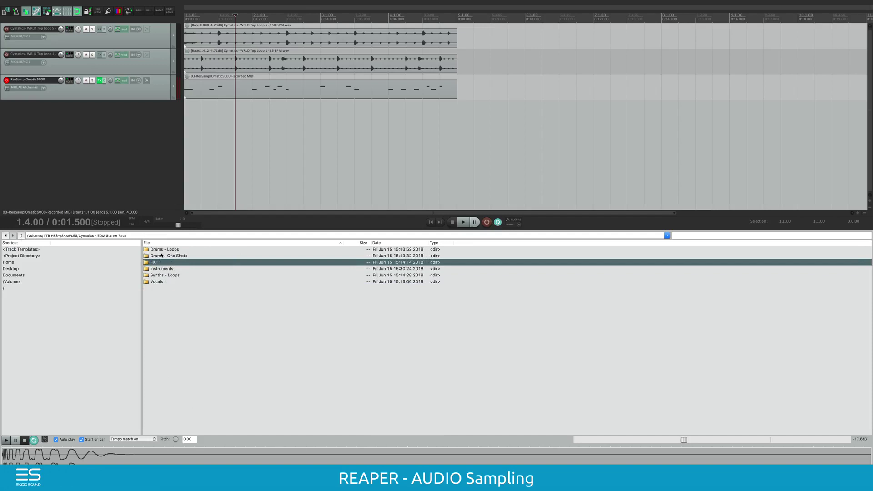
{"action": "double_click", "coordinate": [161, 269]}
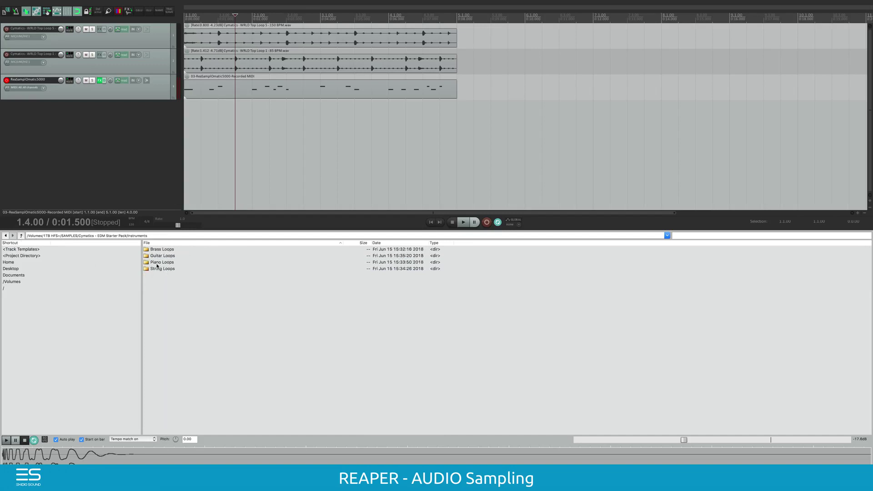
{"action": "double_click", "coordinate": [157, 264]}
- Audition several piano loops and insert Cymatics - Future Bass Piano Loop 2 on a new track at the project start
{"action": "left_click", "coordinate": [166, 263]}
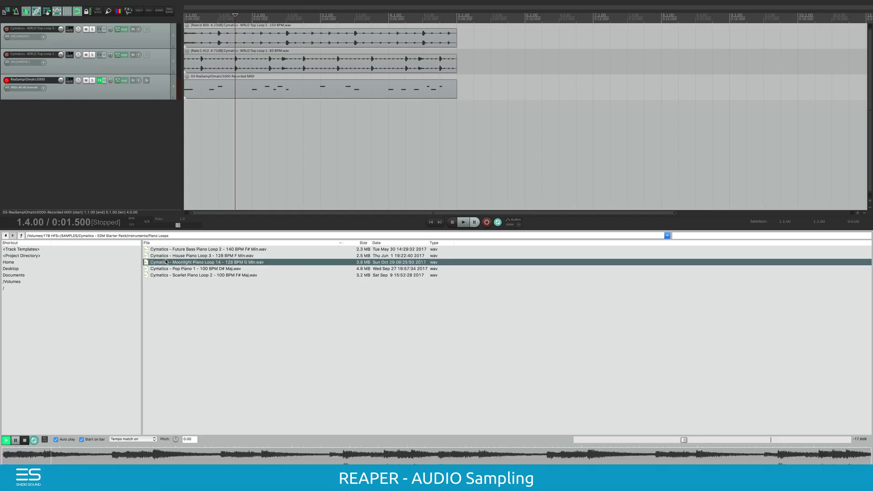
{"action": "left_click", "coordinate": [186, 275]}
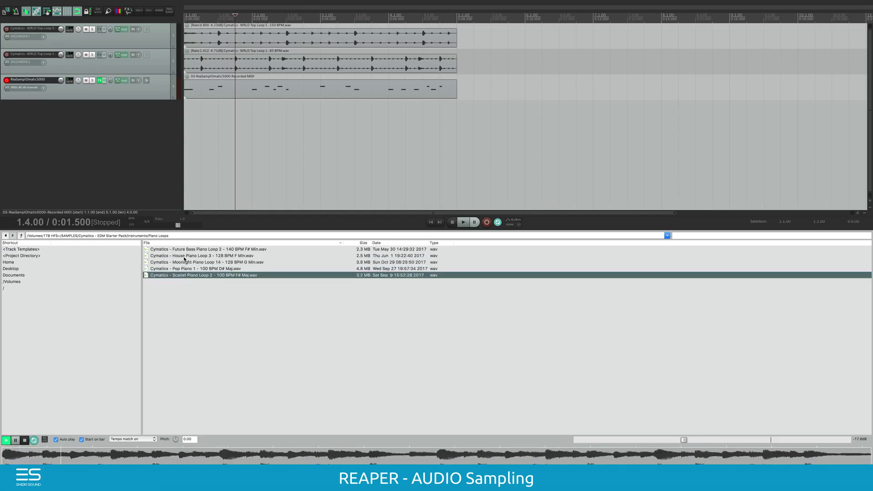
{"action": "left_click", "coordinate": [195, 250]}
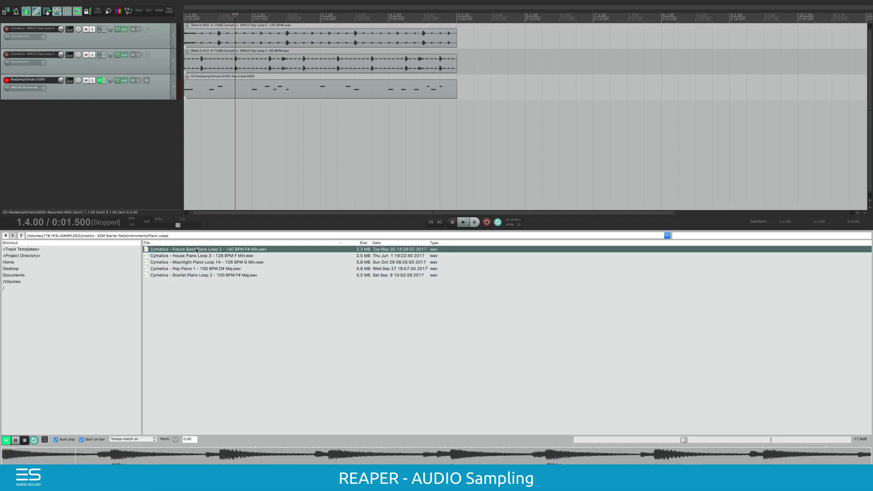
{"action": "left_click_drag", "start_coordinate": [196, 250], "coordinate": [189, 139]}
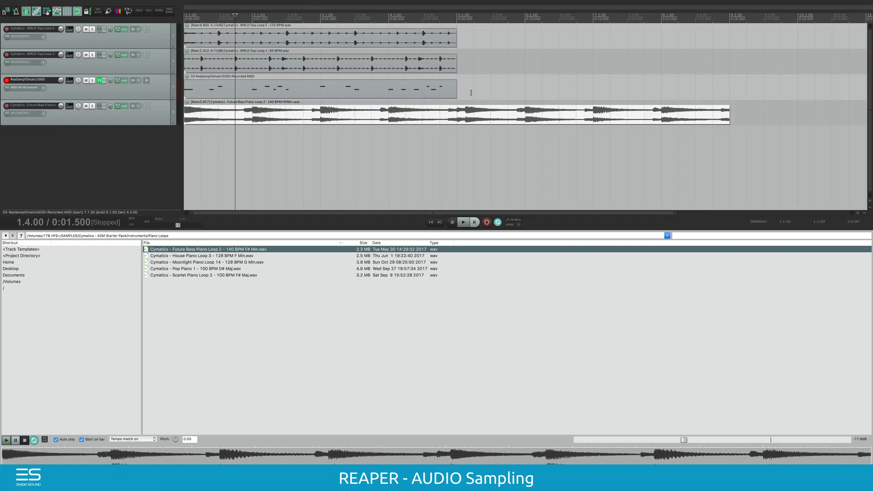
- Duplicate the two top loops and the kick MIDI item so they extend to 9.1.00
{"action": "left_click_drag", "start_coordinate": [482, 93], "coordinate": [268, 33]}
{"action": "key", "text": "ctrl+d"}
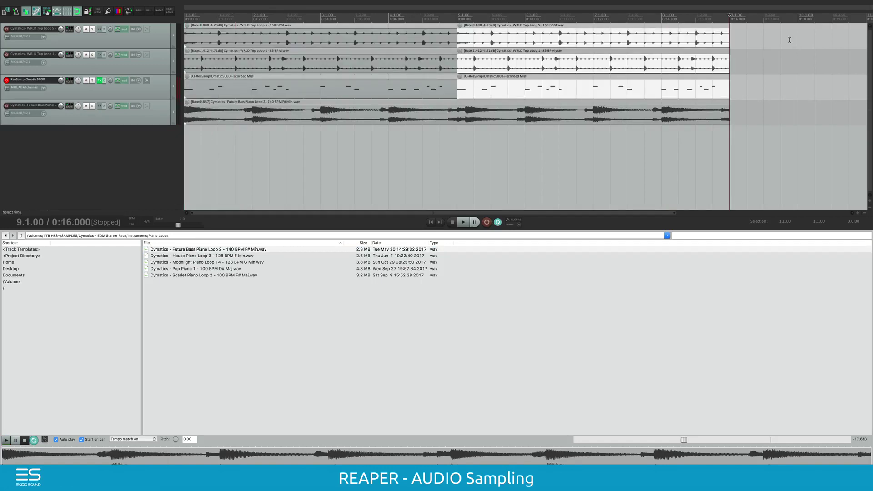
- Glue the original and duplicated items on each of the three drum tracks and play the arrangement
{"action": "right_click", "coordinate": [761, 34]}
{"action": "left_click", "coordinate": [758, 34]}
{"action": "left_click_drag", "start_coordinate": [752, 36], "coordinate": [258, 95]}
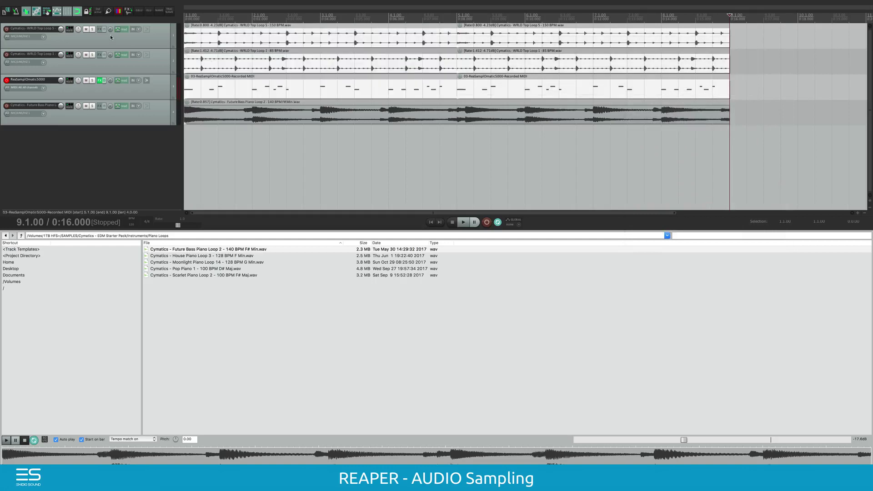
{"action": "left_click", "coordinate": [109, 12]}
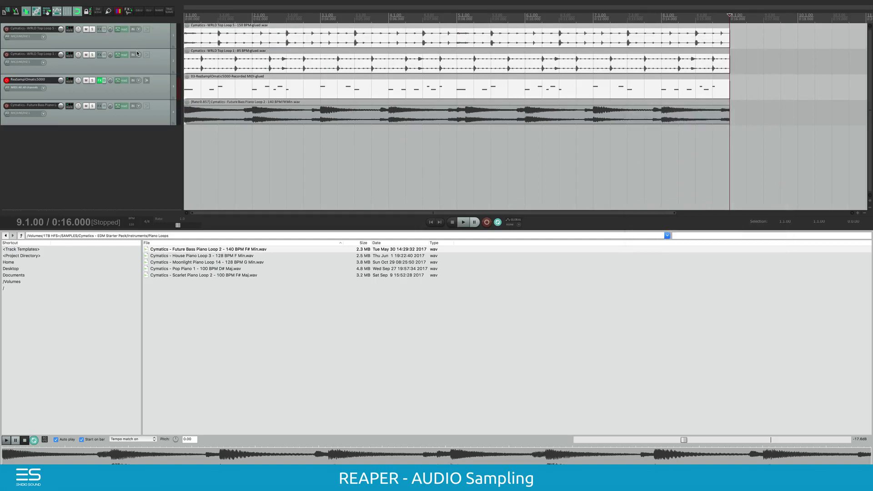
{"action": "key", "text": "space"}
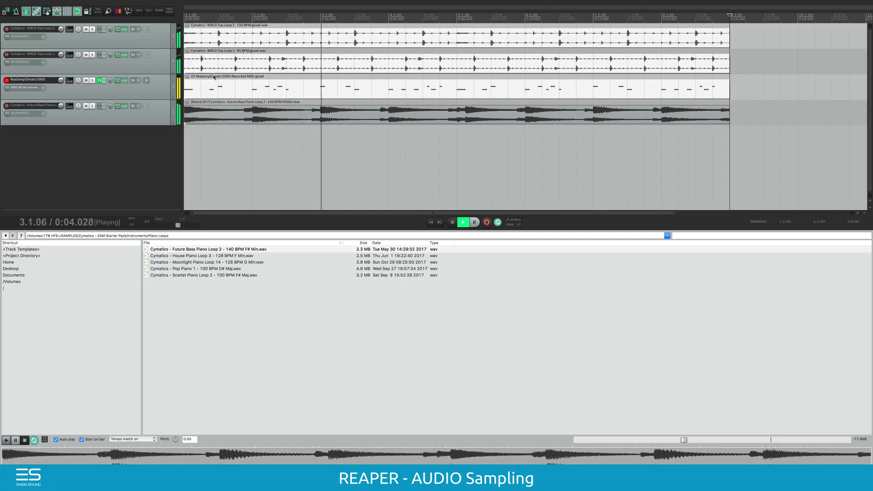
{"action": "key", "text": "space"}
- Render the glued kick MIDI item through the track's plugins to a new audio take
{"action": "left_click", "coordinate": [257, 90]}
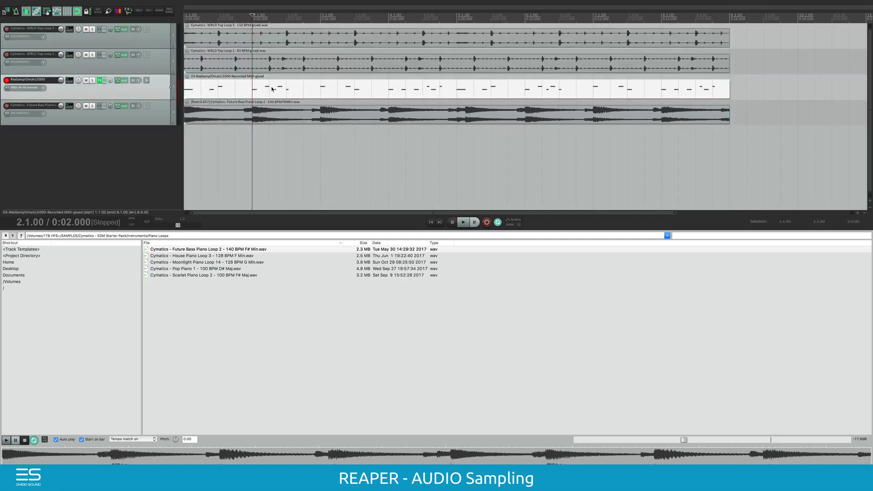
{"action": "left_click", "coordinate": [272, 89]}
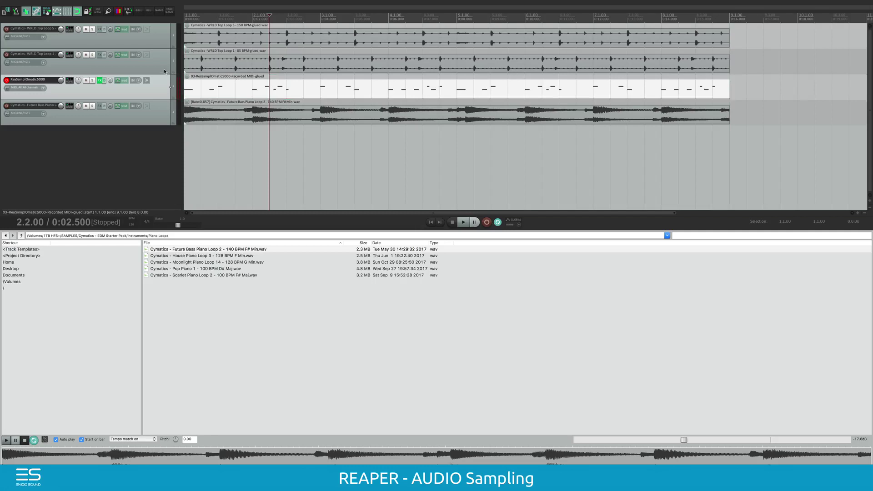
{"action": "left_click", "coordinate": [127, 13]}
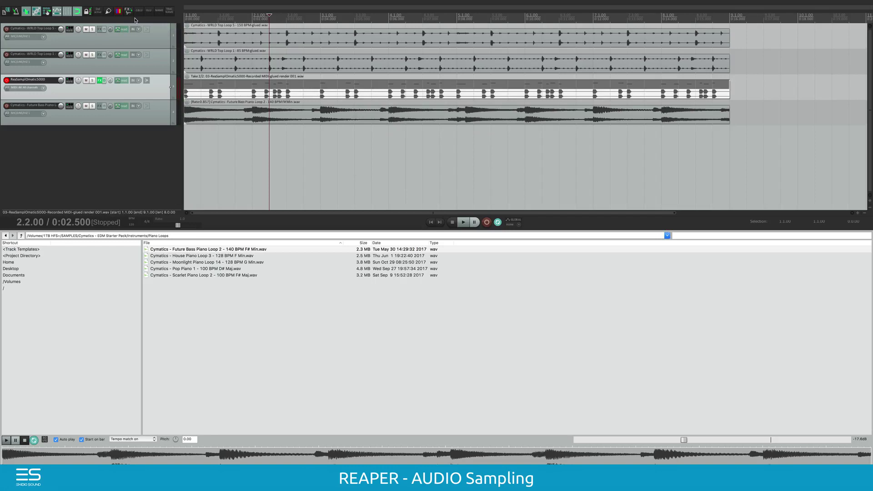
- Bypass the sampler track's plugins and switch the kick item between its MIDI and rendered audio takes
{"action": "left_click", "coordinate": [104, 81]}
{"action": "left_click", "coordinate": [207, 88]}
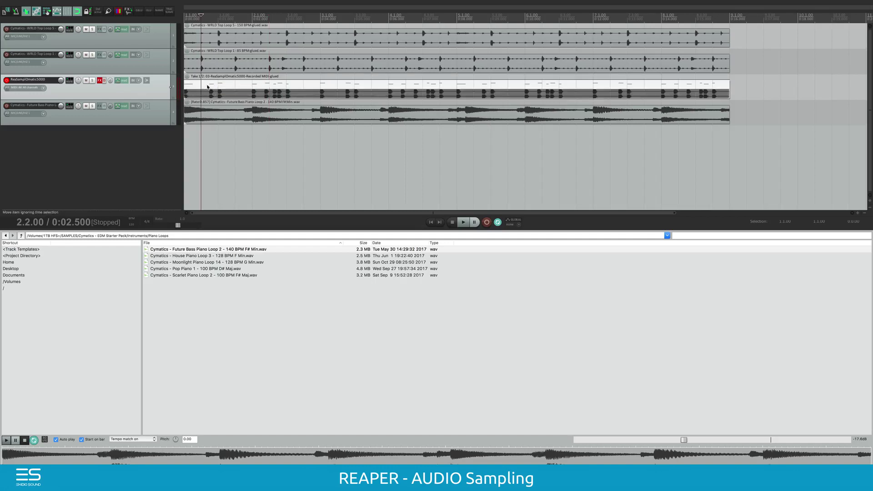
{"action": "left_click", "coordinate": [216, 120]}
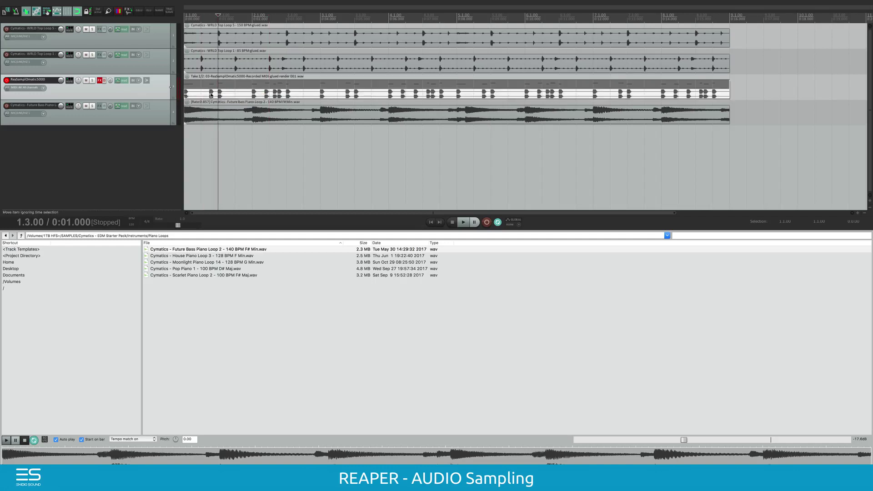
{"action": "left_click", "coordinate": [213, 89]}
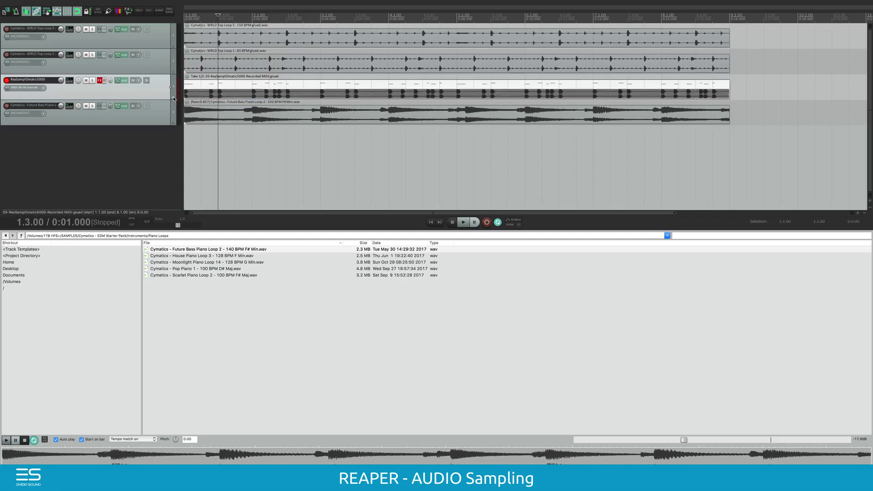
- Re-enable the sampler track's plugins and briefly open its FX chain window
{"action": "left_click", "coordinate": [103, 82]}
{"action": "left_click", "coordinate": [100, 82]}
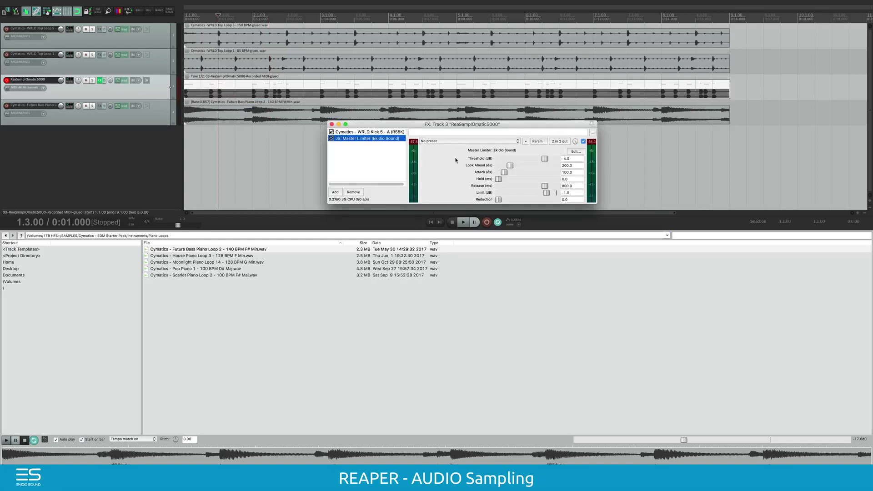
{"action": "left_click", "coordinate": [332, 125]}
- Activate the kick item's rendered audio take, bypass the sampler track's plugins, and play from the project start
{"action": "left_click", "coordinate": [327, 96]}
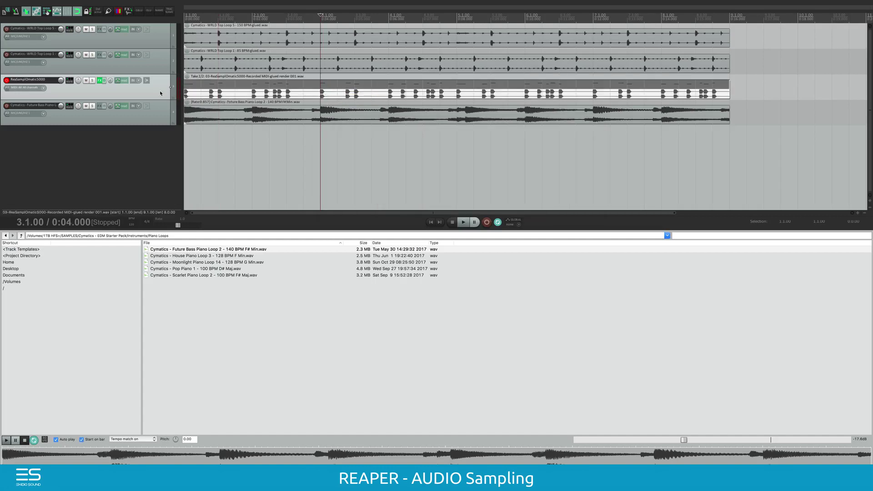
{"action": "left_click", "coordinate": [104, 81]}
{"action": "key", "text": "Home"}
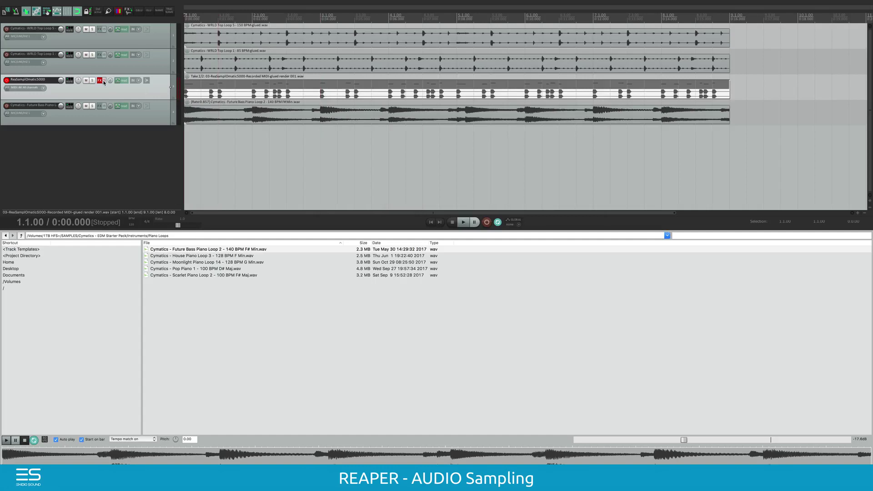
{"action": "key", "text": "space"}
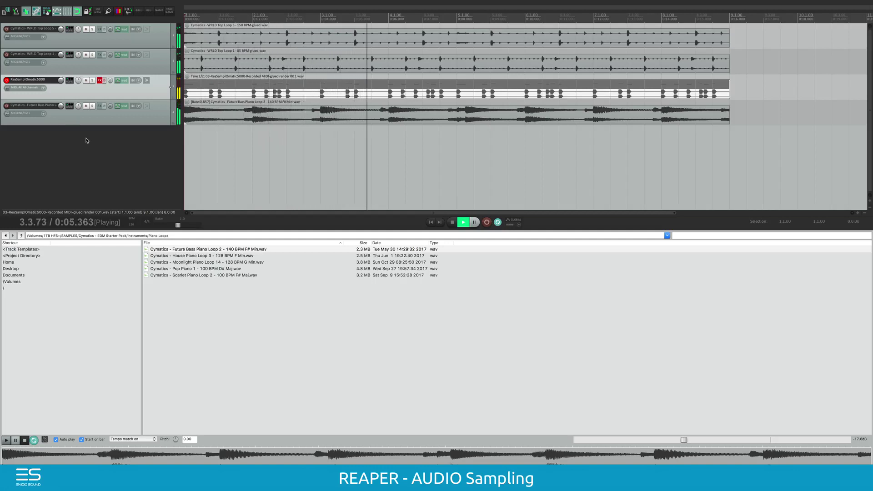
{"action": "key", "text": "space"}
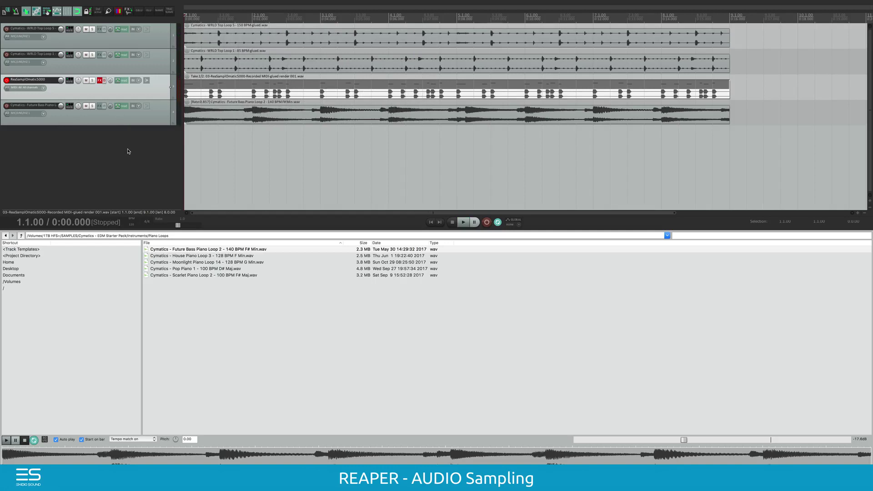
- Insert a new track with the ReaSamplOmatic5000 instrument and move its FX window clear of the tracks
{"action": "right_click", "coordinate": [128, 149]}
{"action": "left_click", "coordinate": [148, 166]}
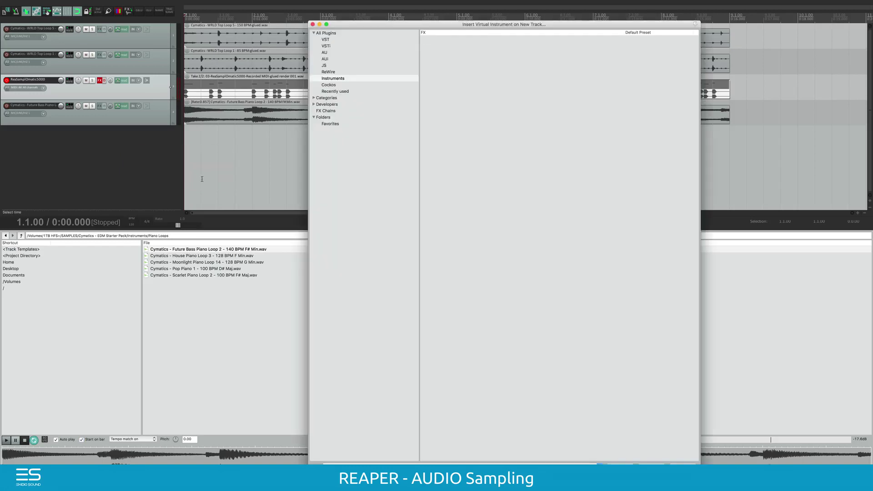
{"action": "left_click", "coordinate": [341, 86]}
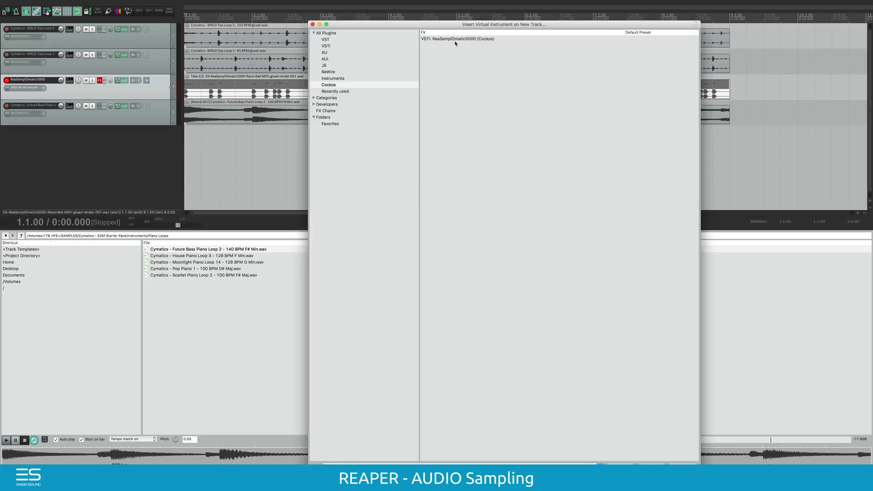
{"action": "double_click", "coordinate": [455, 39]}
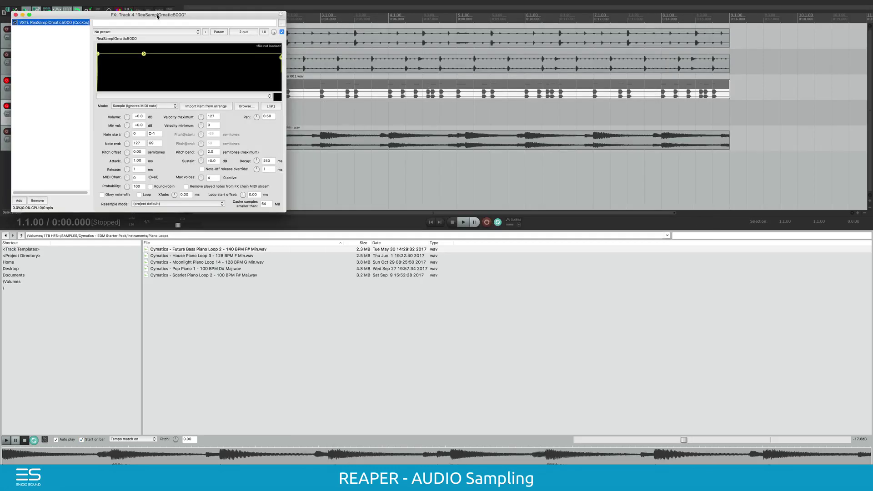
{"action": "left_click_drag", "start_coordinate": [157, 16], "coordinate": [526, 205]}
- Browse the sample library from the piano loops to the starter pack's Vocals/Vocal Loops folder
{"action": "left_click", "coordinate": [154, 296]}
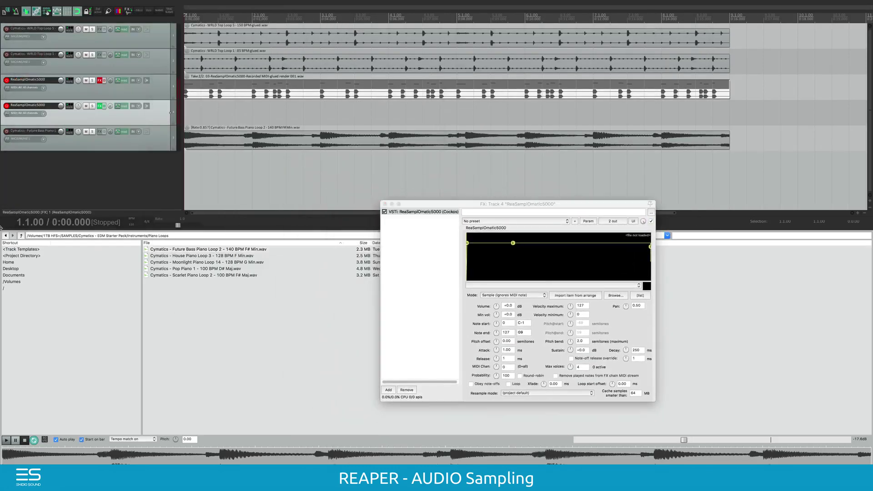
{"action": "left_click", "coordinate": [21, 236]}
{"action": "left_click", "coordinate": [21, 236]}
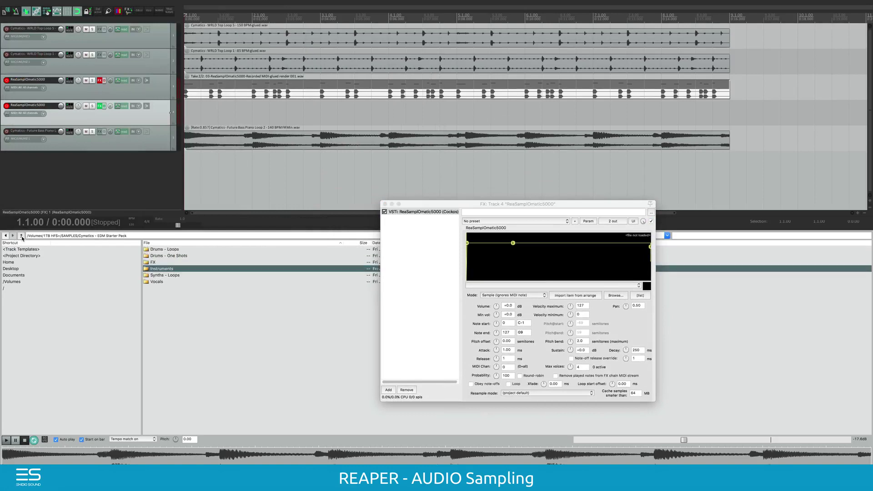
{"action": "double_click", "coordinate": [157, 283]}
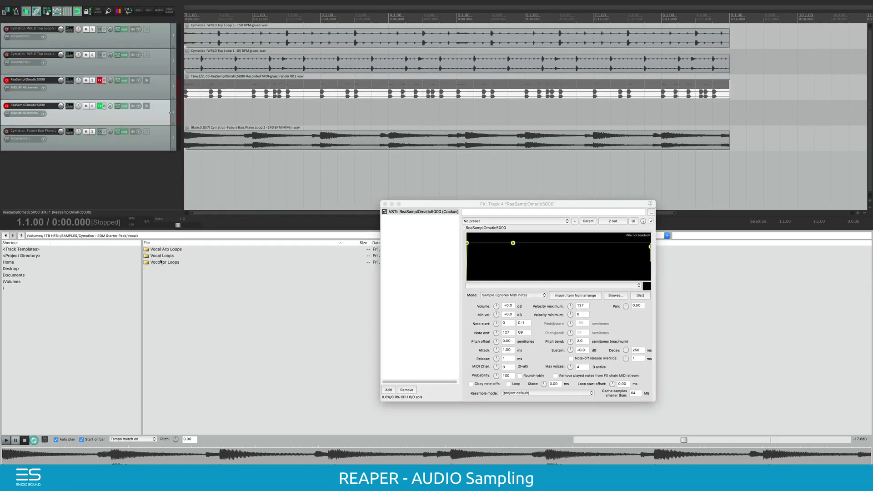
{"action": "double_click", "coordinate": [158, 257]}
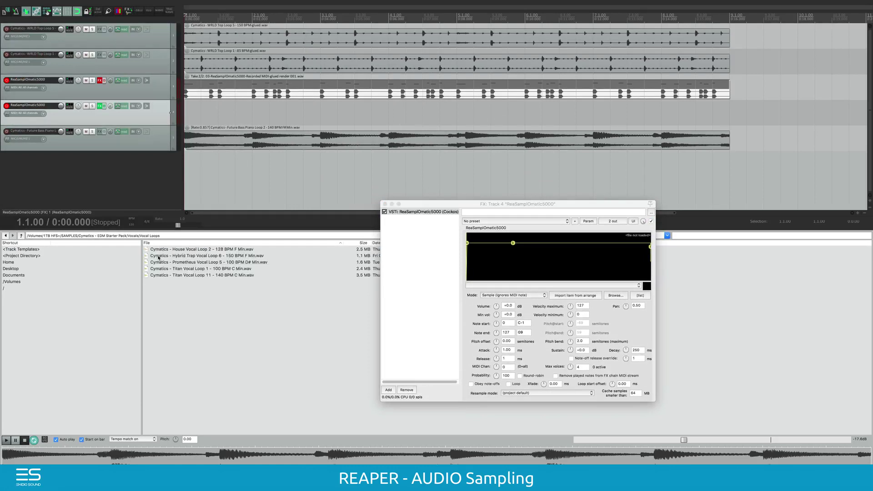
- Audition the vocal loops and add "Cymatics - Titan Vocal Loop 11 - 140 BPM C Min.wav" on a new track at the project start
{"action": "left_click", "coordinate": [178, 256]}
{"action": "left_click", "coordinate": [194, 269]}
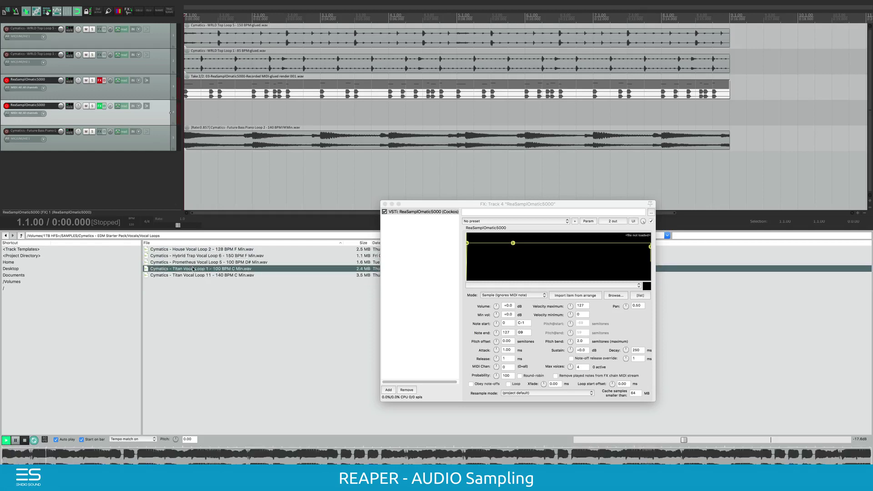
{"action": "left_click", "coordinate": [196, 276]}
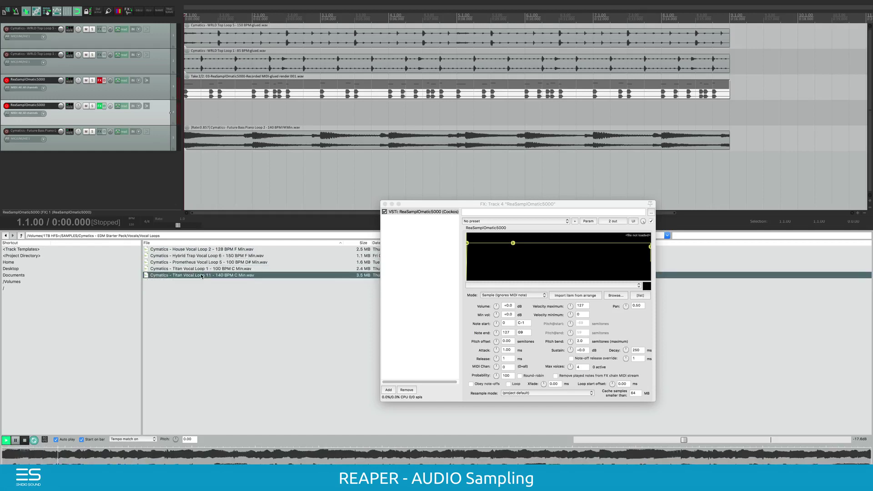
{"action": "left_click_drag", "start_coordinate": [200, 275], "coordinate": [184, 196]}
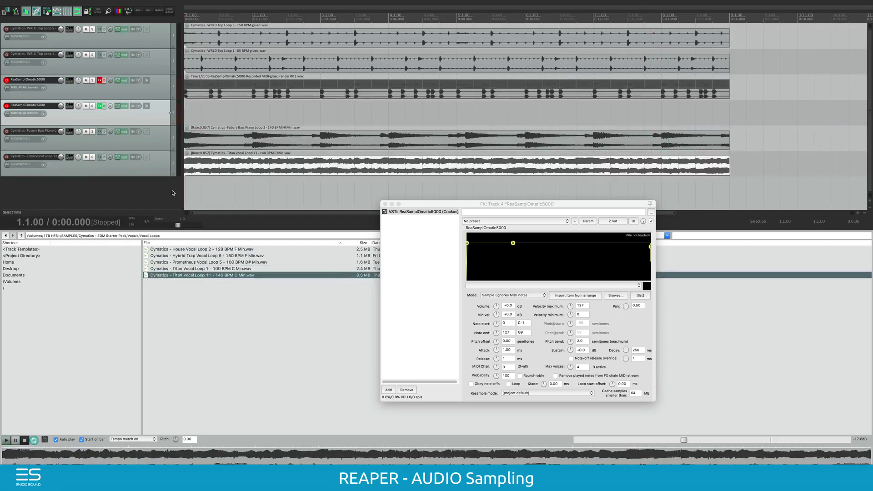
- Load the Titan Vocal Loop 11 item from the arrangement into the new ReaSamplOmatic5000
{"action": "left_click", "coordinate": [210, 164]}
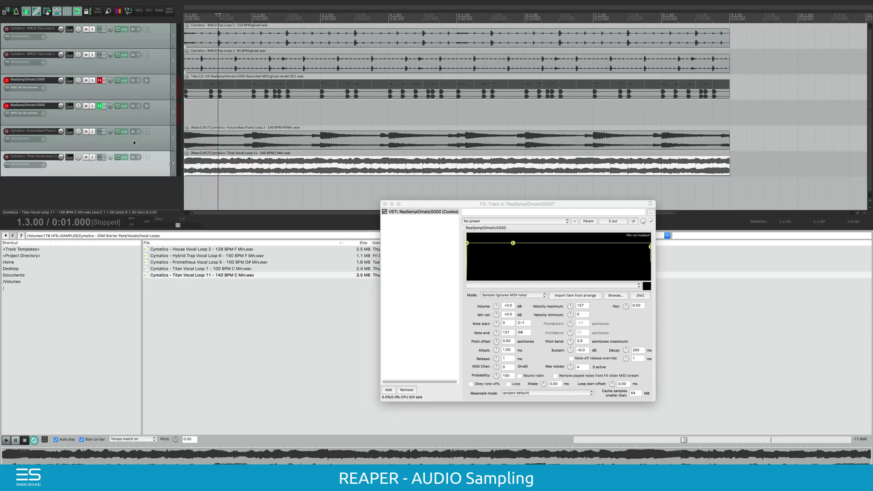
{"action": "left_click", "coordinate": [147, 114]}
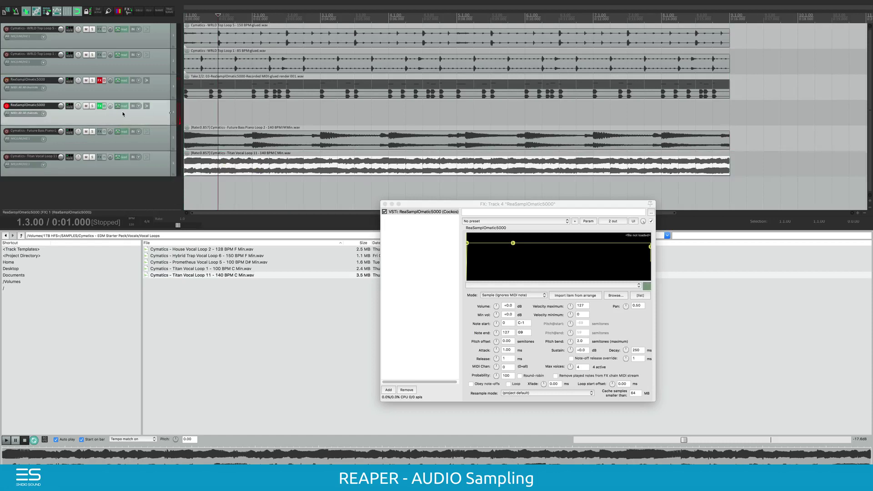
{"action": "left_click", "coordinate": [222, 165]}
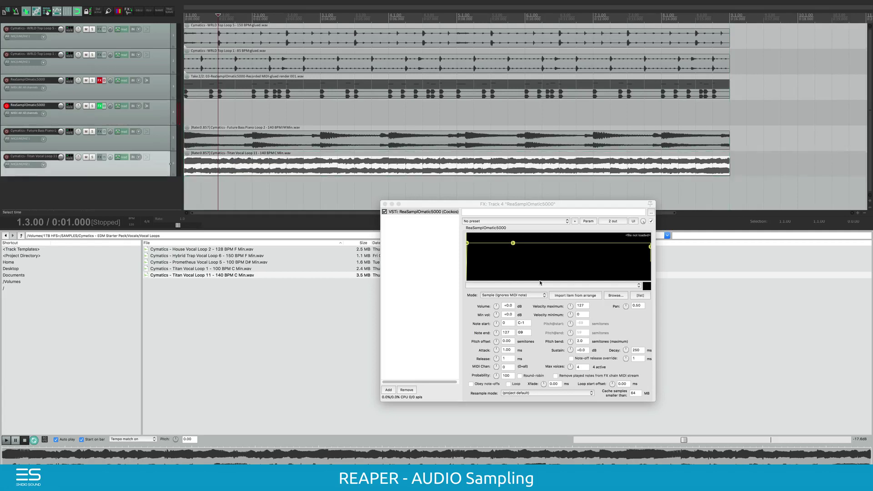
{"action": "left_click", "coordinate": [564, 295]}
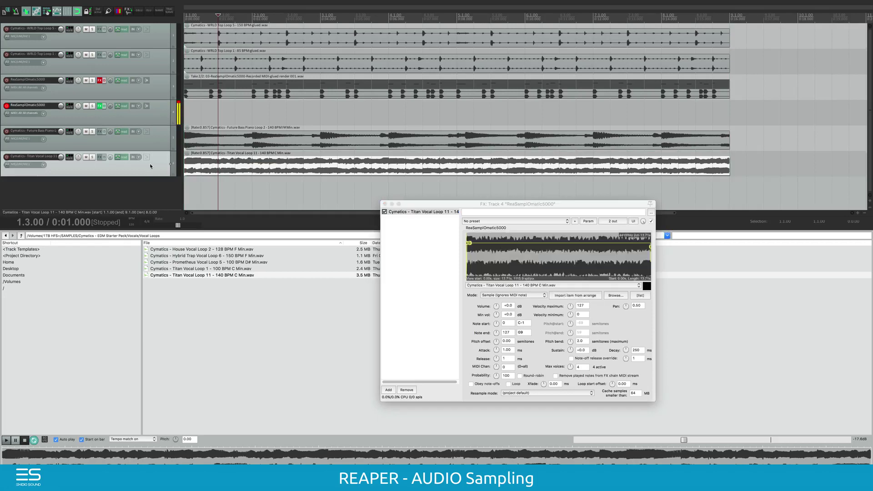
- Delete the Titan Vocal Loop 11 track and move the sampler's FX window closer to the tracks
{"action": "key", "text": "Delete"}
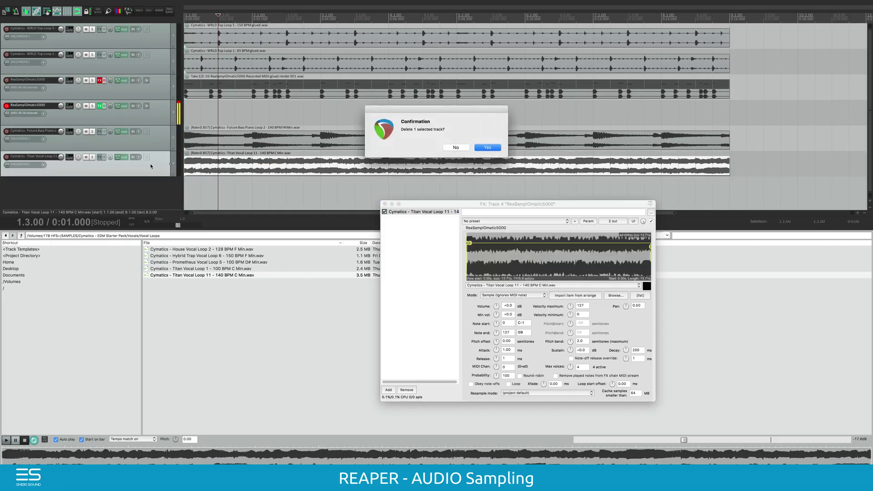
{"action": "left_click", "coordinate": [488, 147]}
{"action": "left_click_drag", "start_coordinate": [464, 208], "coordinate": [355, 145]}
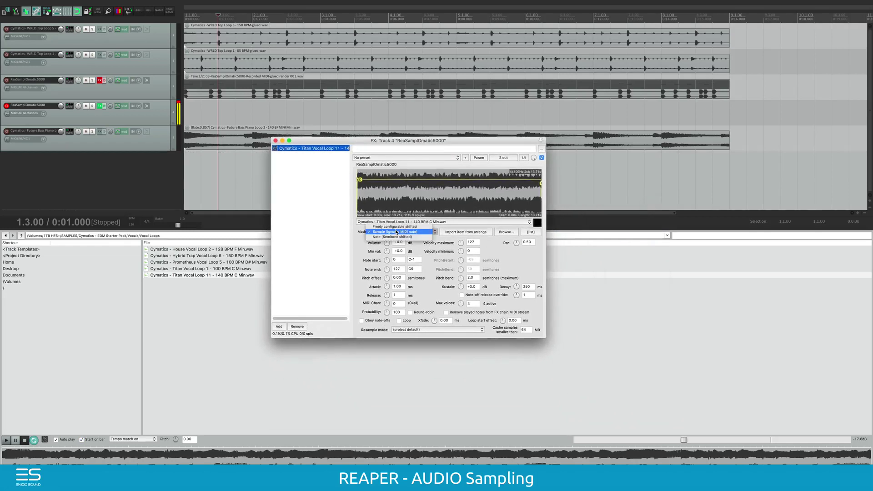
{"action": "left_click", "coordinate": [300, 186]}
{"action": "key", "text": "space"}
{"action": "key", "text": "space"}
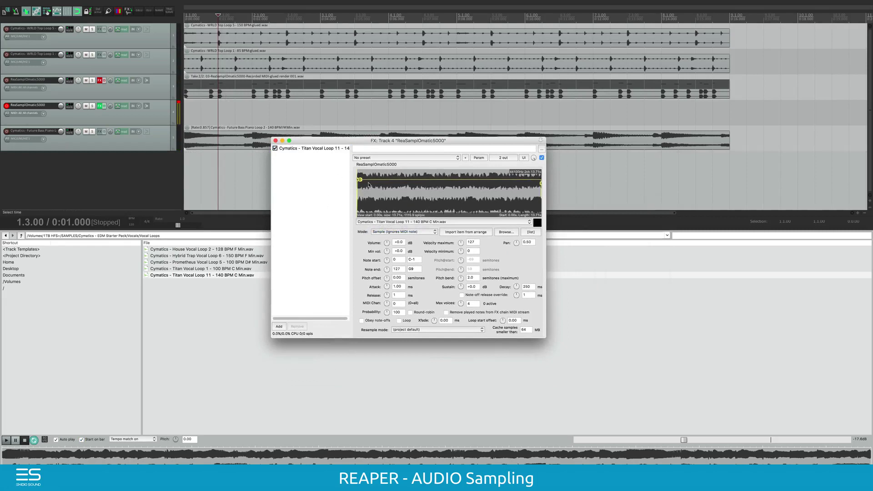
- Trim the vocal sample in the sampler to a section about 5 s long starting at about 2.7 s
{"action": "scroll", "coordinate": [378, 187], "scroll_direction": "up", "scroll_amount": 2}
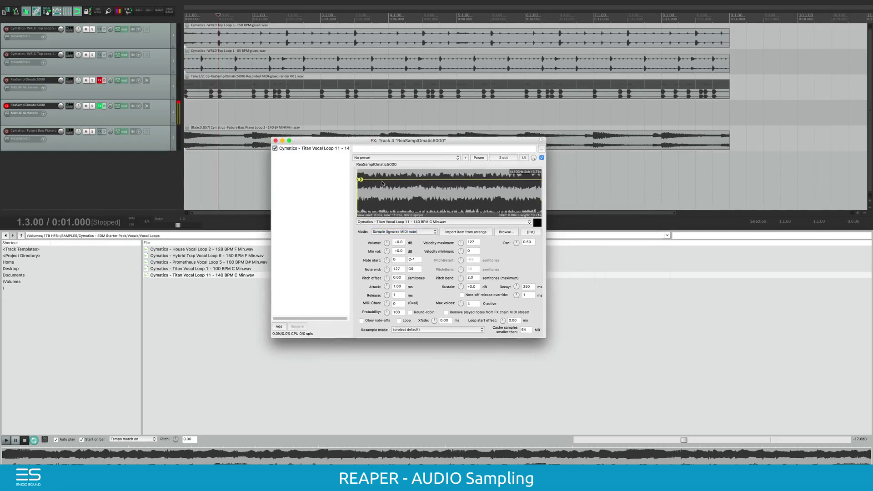
{"action": "scroll", "coordinate": [381, 184], "scroll_direction": "down", "scroll_amount": 2}
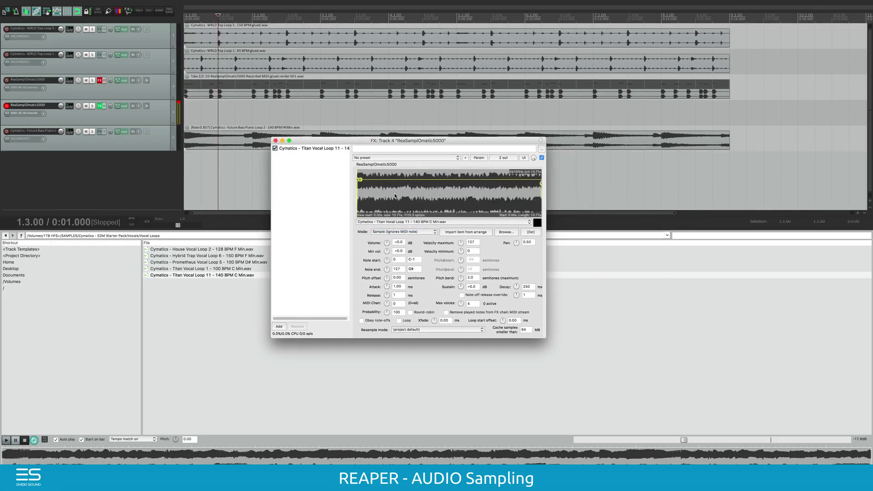
{"action": "scroll", "coordinate": [394, 196], "scroll_direction": "up", "scroll_amount": 3}
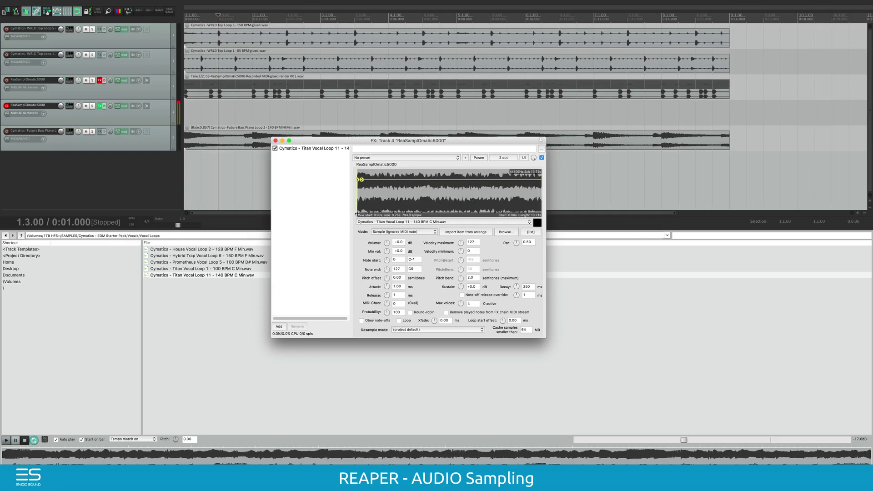
{"action": "left_click_drag", "start_coordinate": [358, 214], "coordinate": [408, 214]}
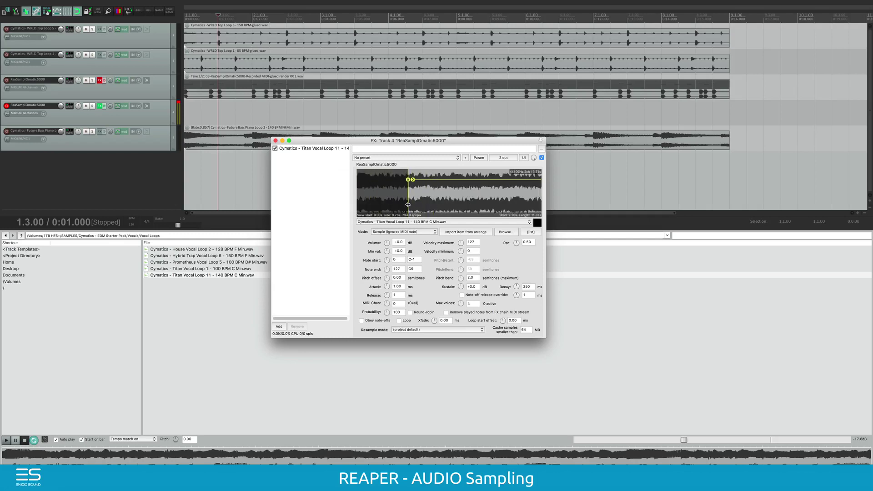
{"action": "mouse_move", "coordinate": [520, 214]}
{"action": "left_mouse_down"}
{"action": "mouse_move", "coordinate": [404, 207]}
{"action": "mouse_move", "coordinate": [484, 200]}
{"action": "mouse_move", "coordinate": [434, 200]}
{"action": "mouse_move", "coordinate": [482, 200]}
{"action": "mouse_move", "coordinate": [461, 200]}
{"action": "left_mouse_up"}
{"action": "scroll", "coordinate": [489, 217], "scroll_direction": "down", "scroll_amount": 3}
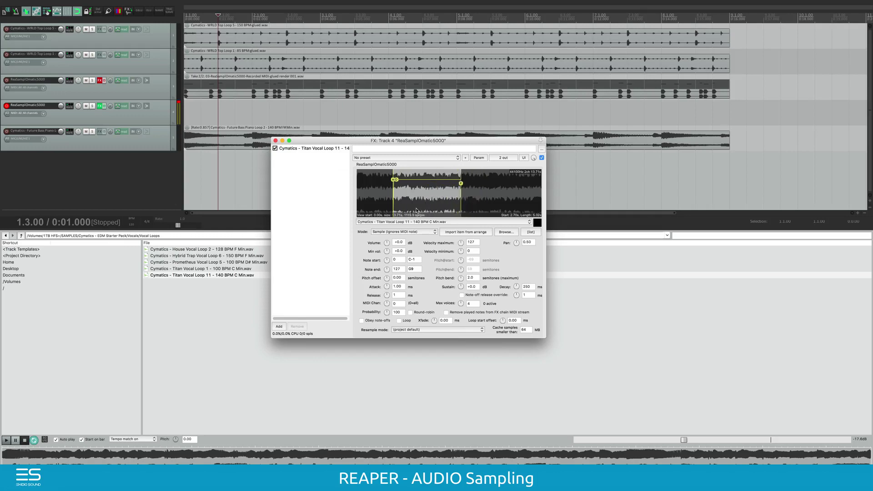
{"action": "left_click", "coordinate": [410, 233]}
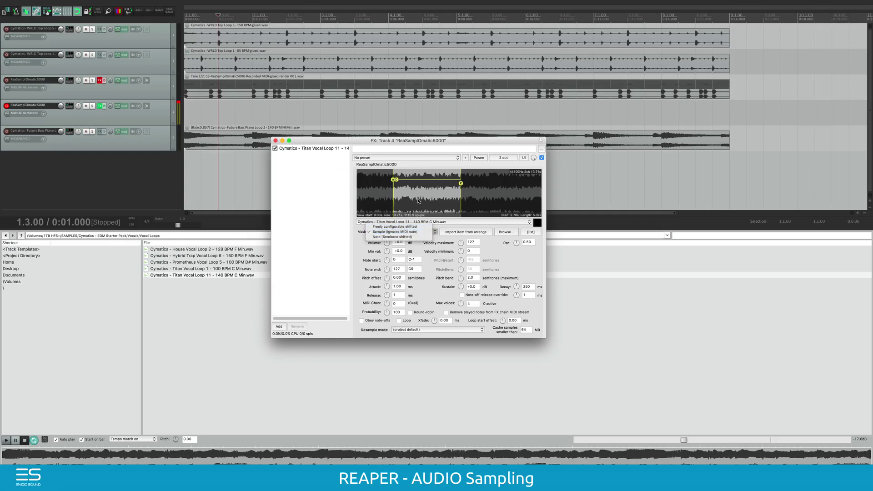
{"action": "left_click", "coordinate": [412, 232]}
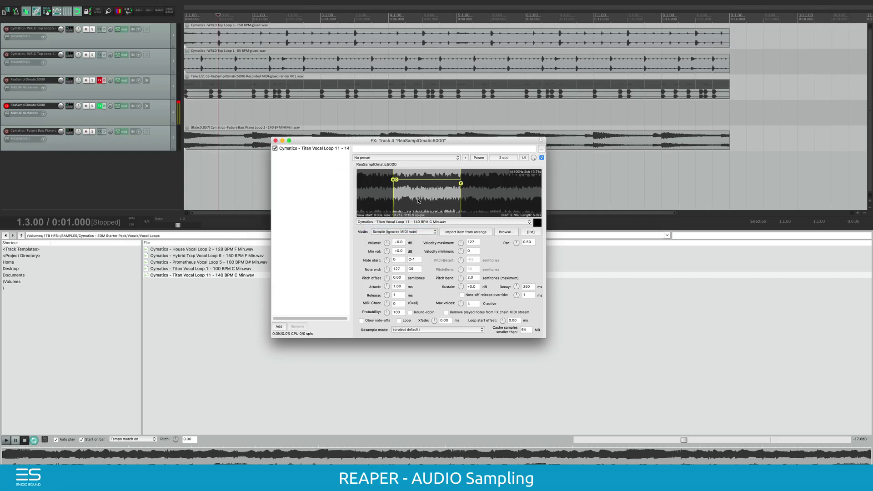
{"action": "left_click", "coordinate": [419, 201]}
{"action": "left_click", "coordinate": [440, 214]}
- Narrow the vocal sample to a slice about 0.2 s long starting at about 4.5 s, with an 81 ms release
{"action": "scroll", "coordinate": [429, 198], "scroll_direction": "up", "scroll_amount": 3}
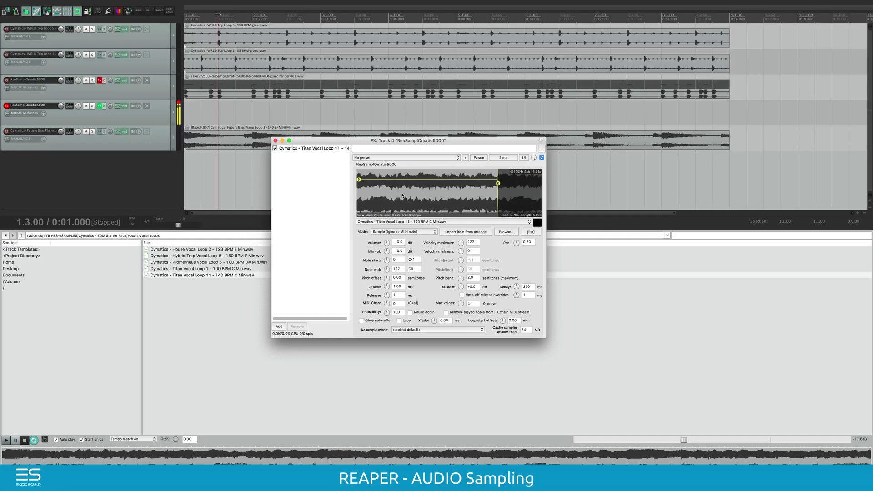
{"action": "scroll", "coordinate": [394, 198], "scroll_direction": "left", "scroll_amount": 3}
{"action": "left_click_drag", "start_coordinate": [377, 195], "coordinate": [431, 197]}
{"action": "left_click_drag", "start_coordinate": [525, 201], "coordinate": [438, 201]}
{"action": "left_click", "coordinate": [438, 200]}
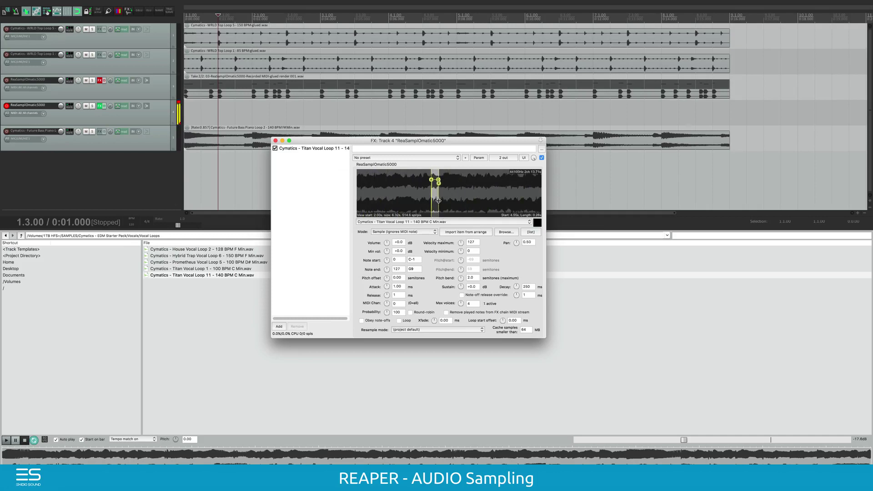
{"action": "scroll", "coordinate": [438, 199], "scroll_direction": "up", "scroll_amount": 6}
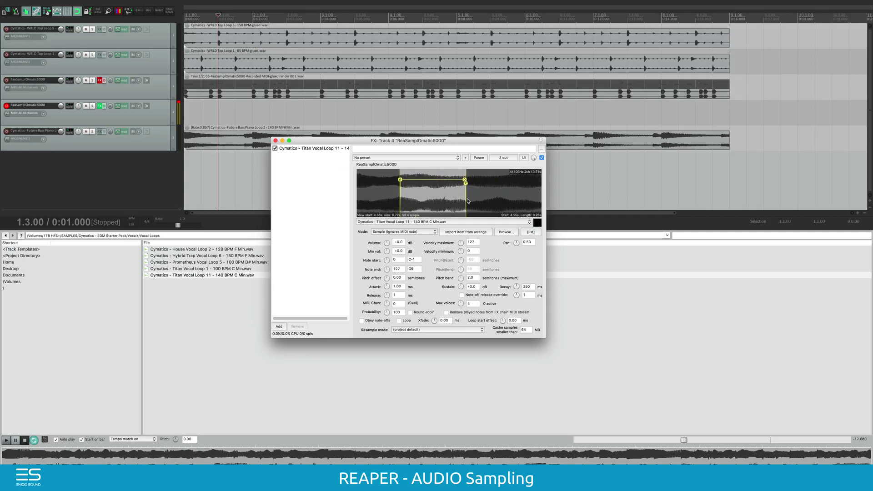
{"action": "left_click_drag", "start_coordinate": [463, 200], "coordinate": [383, 181]}
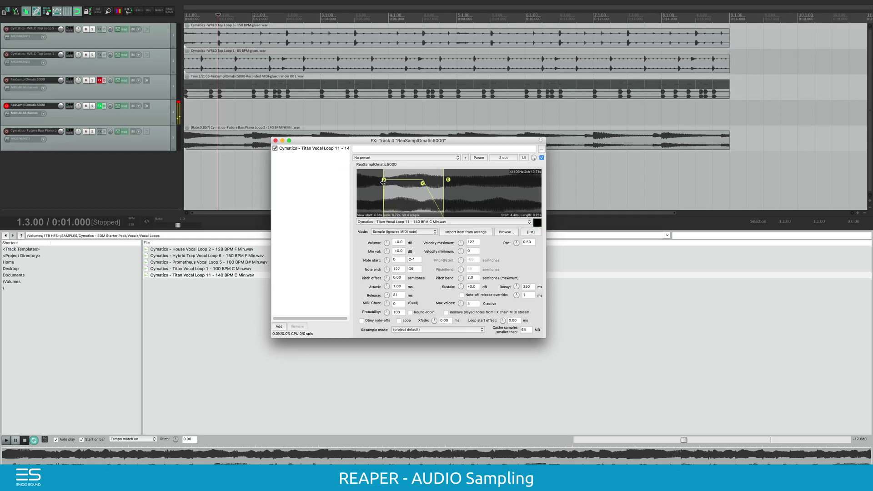
- Set the vocal sampler's mode to Note (Semitone shifted), try it over playback, and return to the project start
{"action": "left_click", "coordinate": [398, 232]}
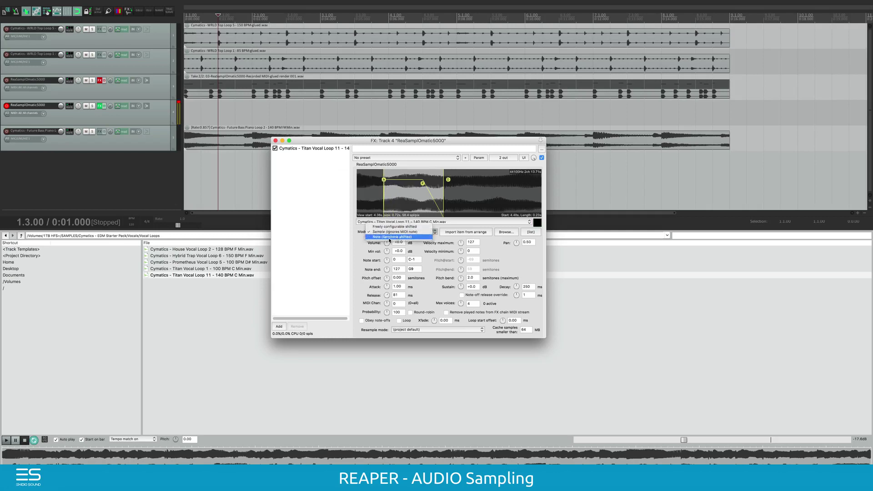
{"action": "left_click", "coordinate": [394, 237]}
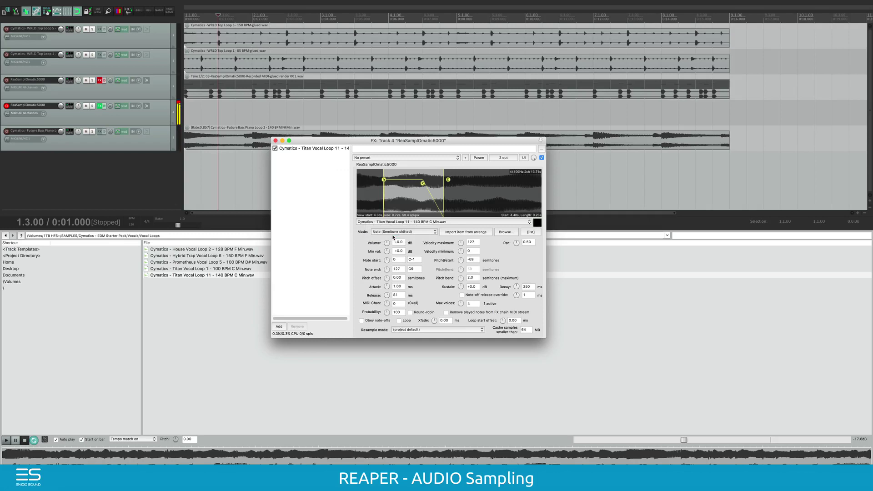
{"action": "left_click", "coordinate": [151, 112]}
{"action": "key", "text": "space"}
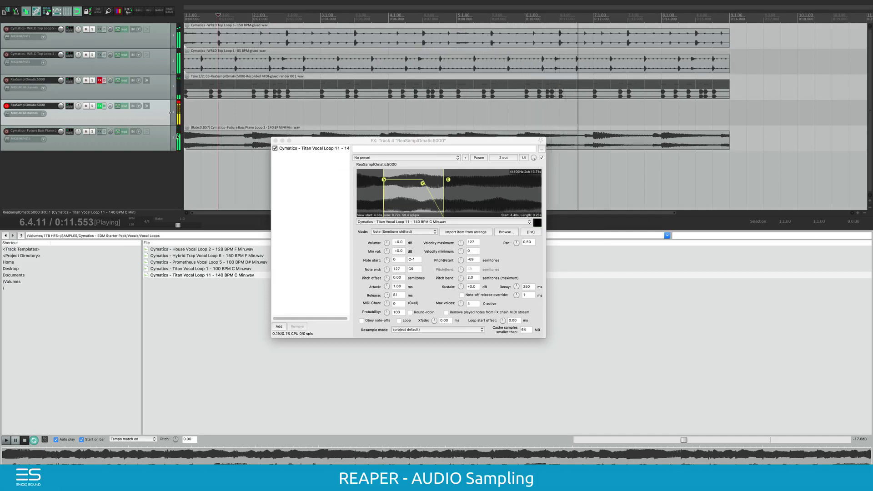
{"action": "key", "text": "space"}
{"action": "key", "text": "Home"}
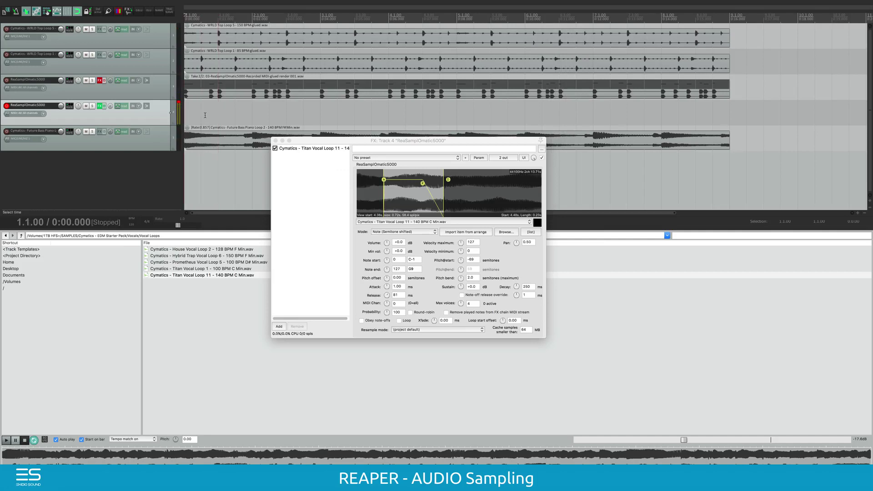
- With the metronome enabled, record about four bars of vocal chop melody on the armed sampler track and save the MIDI take
{"action": "right_click", "coordinate": [14, 13]}
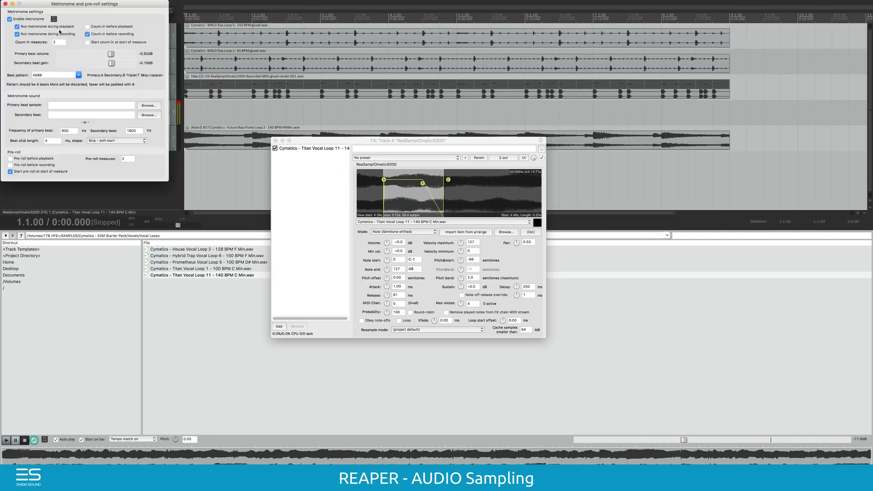
{"action": "left_click", "coordinate": [5, 4]}
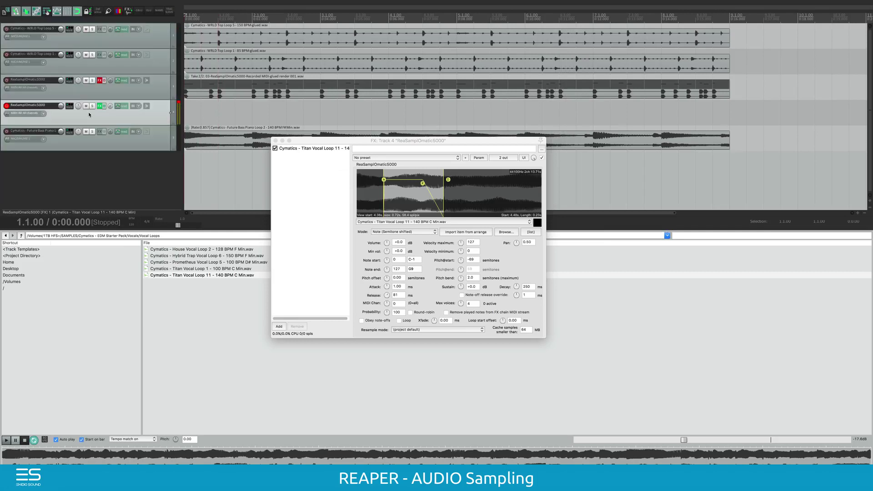
{"action": "key", "text": "super+r"}
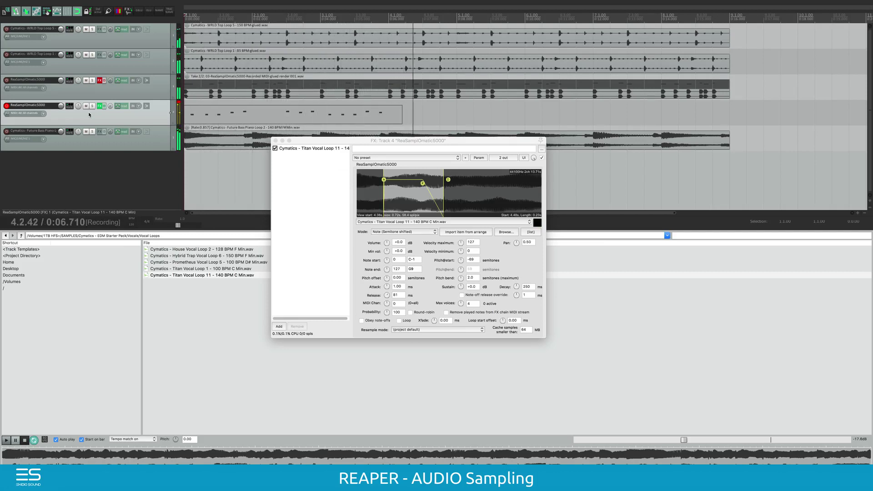
{"action": "key", "text": "space"}
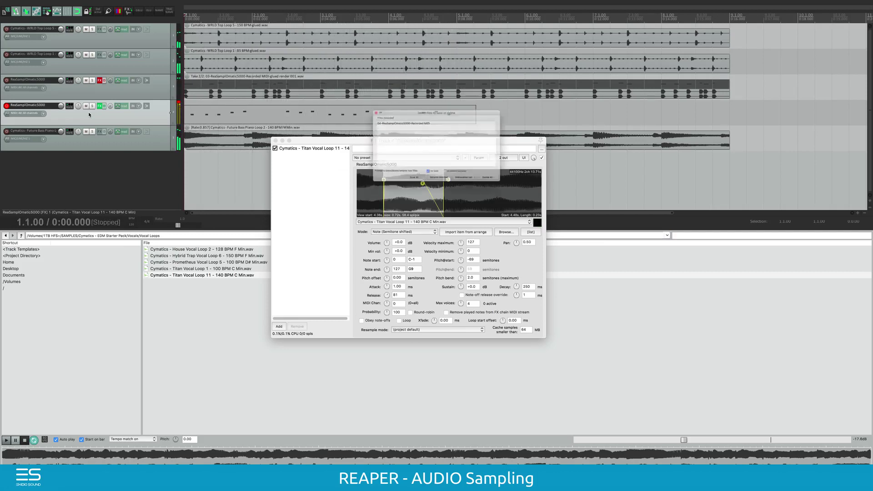
{"action": "left_click", "coordinate": [401, 195]}
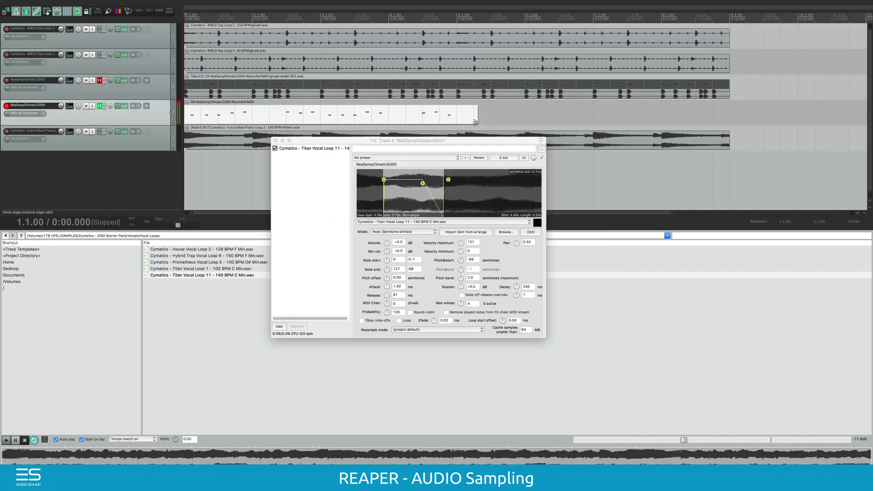
- Trim the recorded MIDI item to four bars and quantize all its notes' positions and lengths to the grid at 100% strength
{"action": "double_click", "coordinate": [423, 116]}
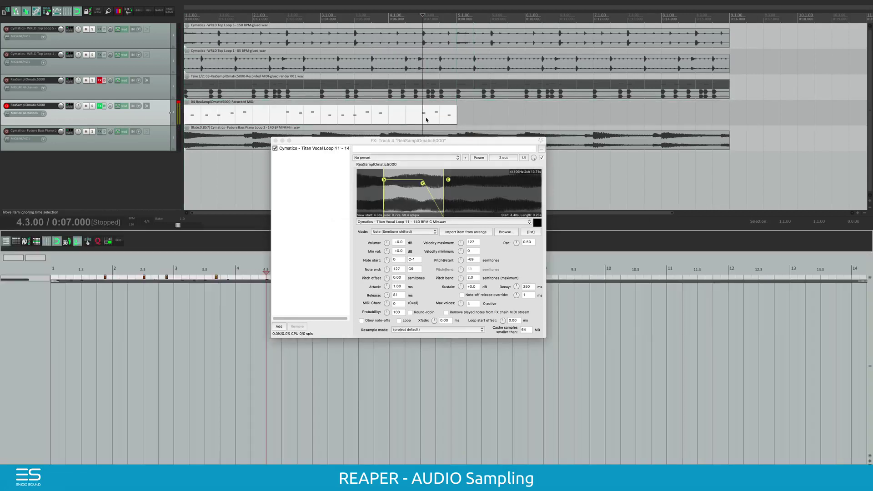
{"action": "left_click_drag", "start_coordinate": [59, 282], "coordinate": [62, 405]}
{"action": "left_click", "coordinate": [98, 241]}
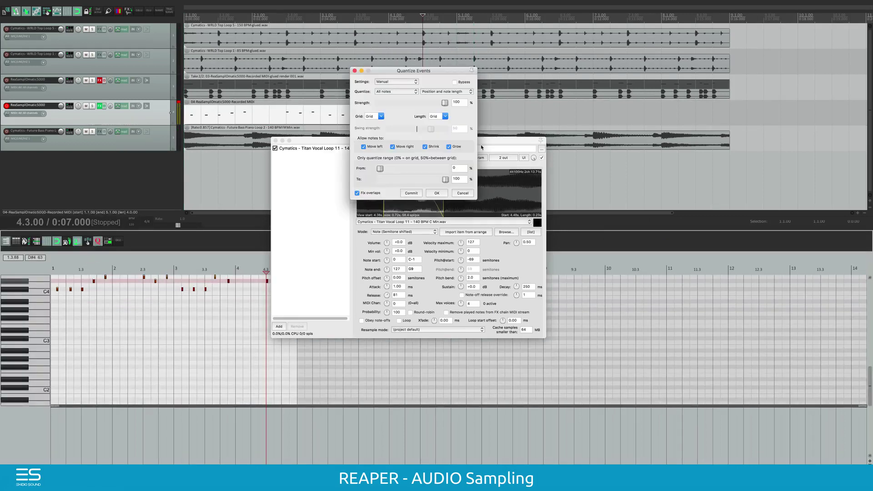
{"action": "left_click", "coordinate": [437, 193]}
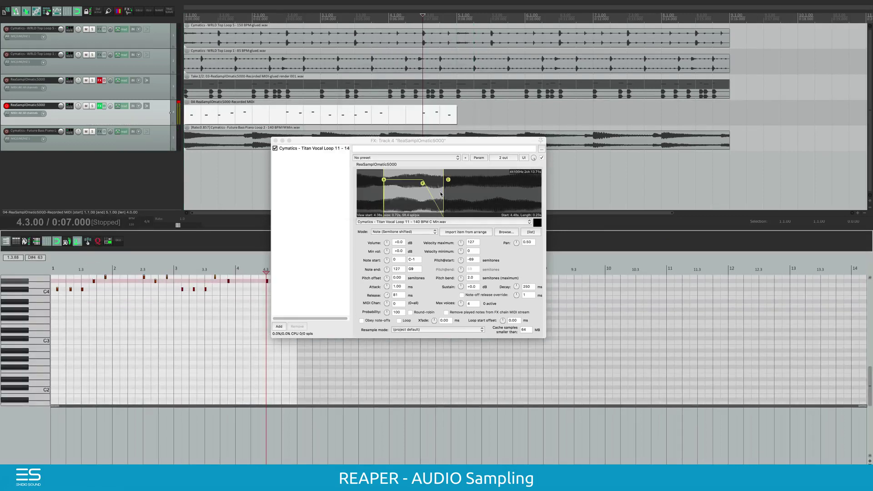
{"action": "left_click", "coordinate": [275, 141]}
- Check the quantized melody from the start and shift its first note one grid division later
{"action": "key", "text": "Home"}
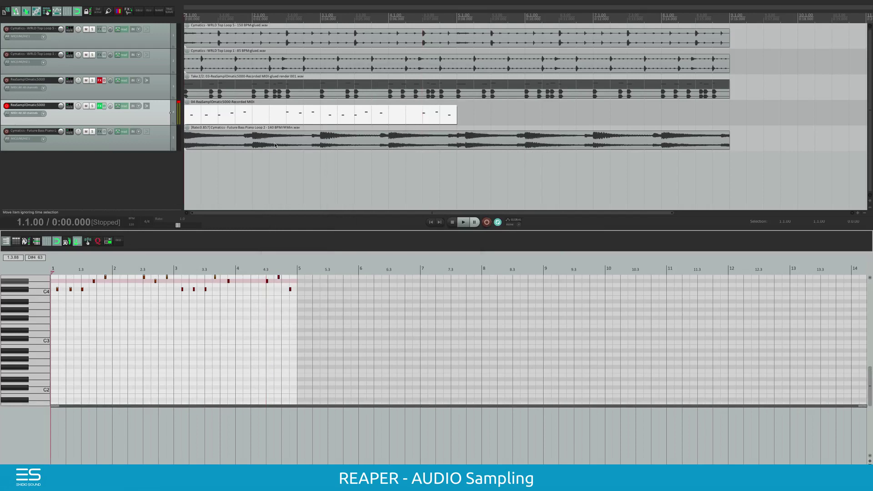
{"action": "key", "text": "space"}
{"action": "key", "text": "space"}
{"action": "scroll", "coordinate": [91, 308], "scroll_direction": "up", "scroll_amount": 4}
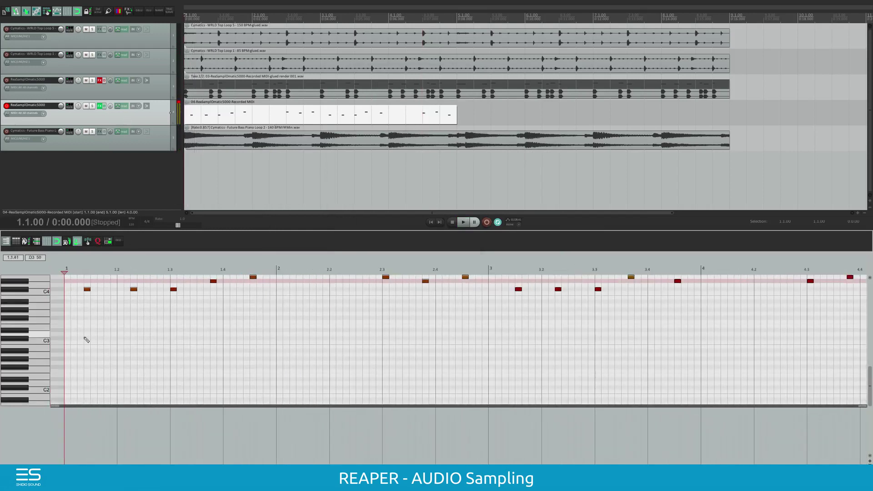
{"action": "scroll", "coordinate": [110, 341], "scroll_direction": "up", "scroll_amount": 2}
{"action": "key", "text": "space"}
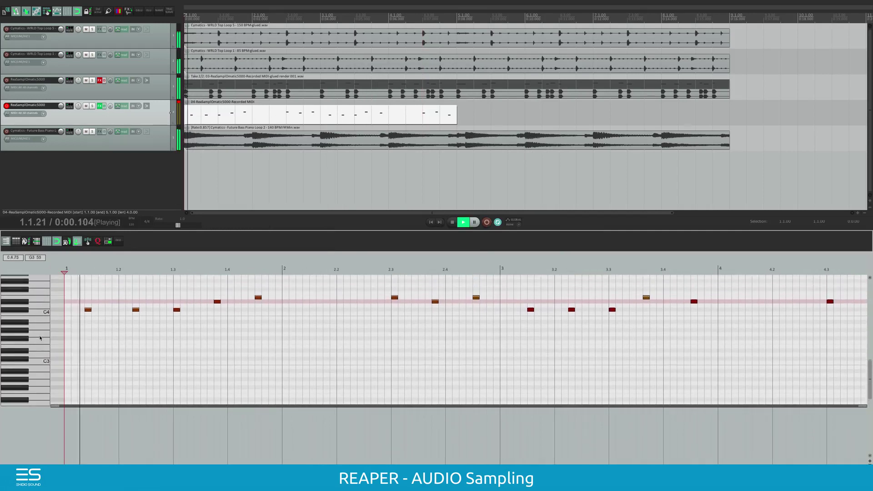
{"action": "key", "text": "space"}
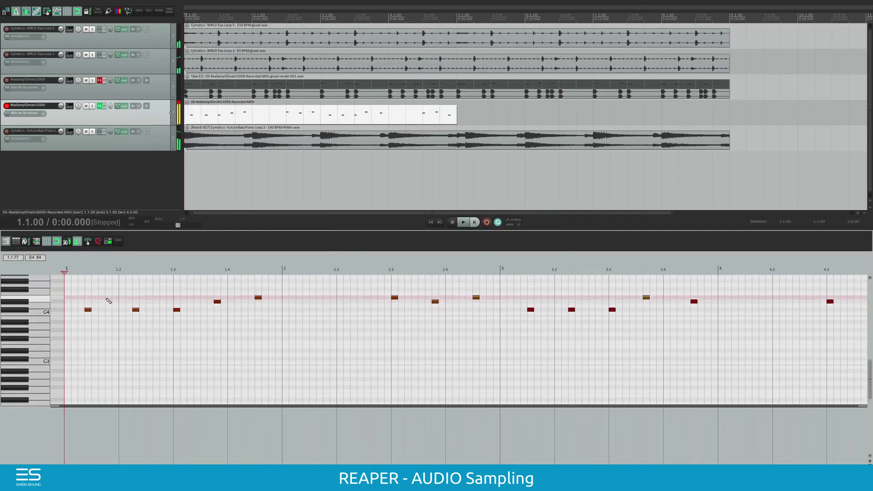
{"action": "left_click", "coordinate": [105, 302]}
{"action": "left_click", "coordinate": [87, 309]}
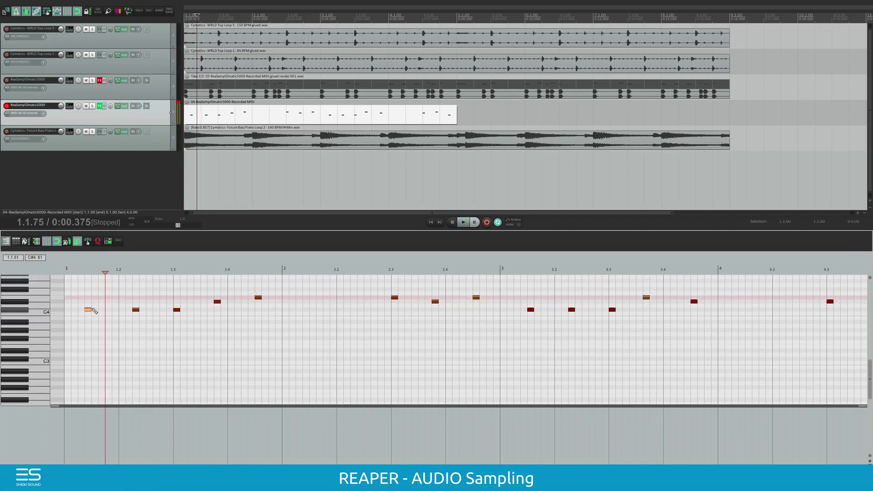
{"action": "key", "text": "ctrl+Right"}
- Play the melody and shift the note just before beat 3.4 one grid division later
{"action": "key", "text": "space"}
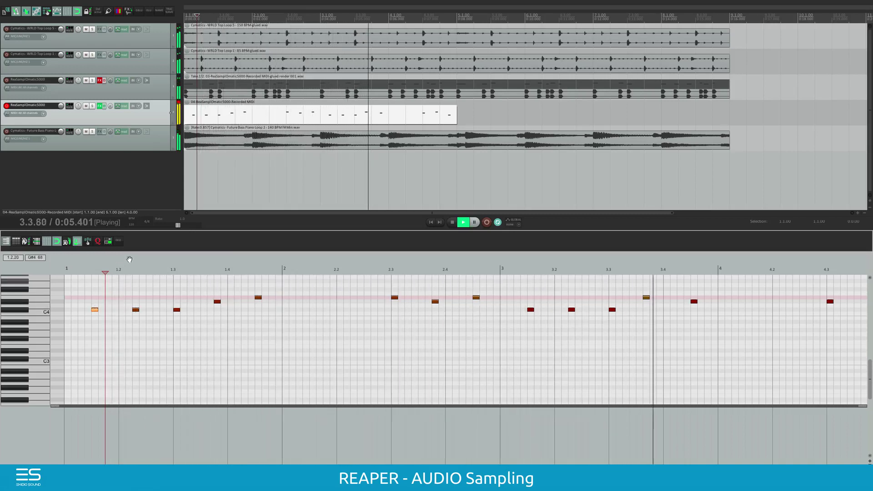
{"action": "key", "text": "space"}
{"action": "left_click", "coordinate": [646, 298]}
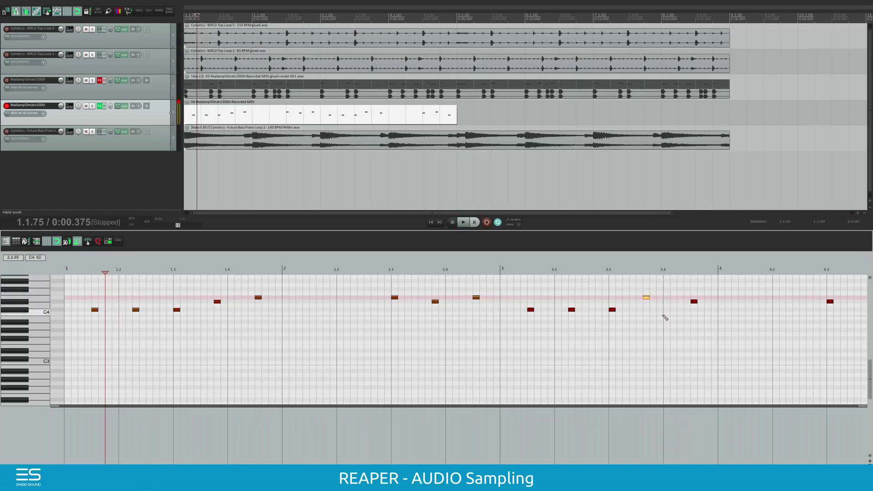
{"action": "key", "text": "Right"}
{"action": "key", "text": "space"}
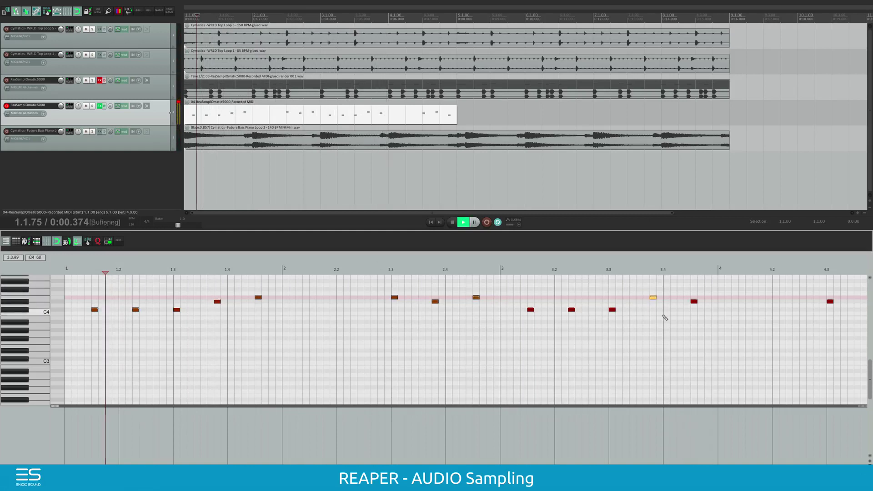
{"action": "key", "text": "space"}
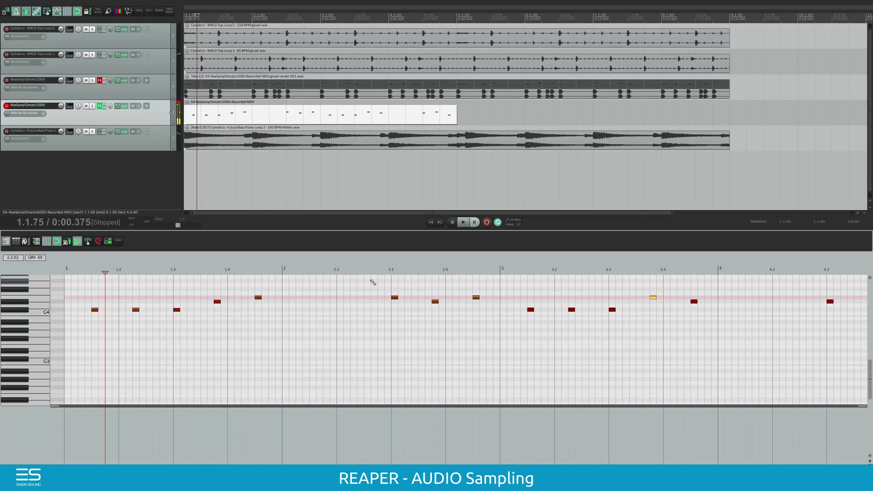
- Turn off the metronome, play the edited melody from the project start, and place the edit cursor at 3.4.00
{"action": "key", "text": "Home"}
{"action": "key", "text": "space"}
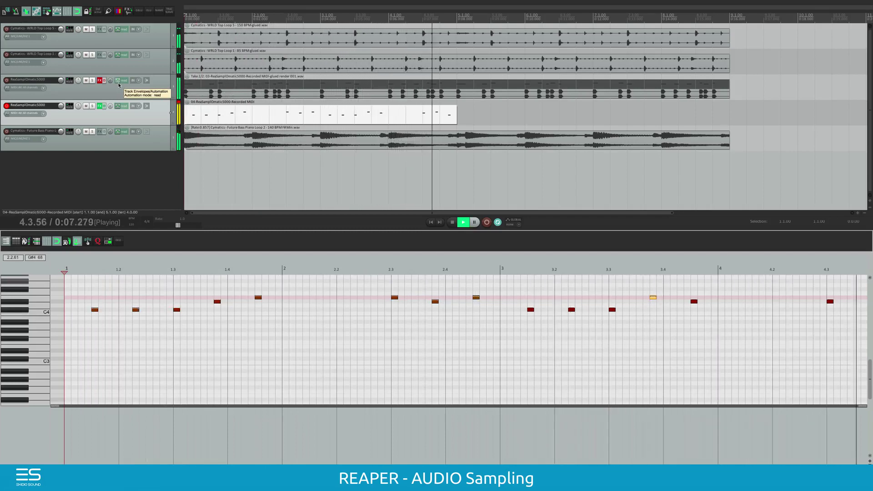
{"action": "key", "text": "space"}
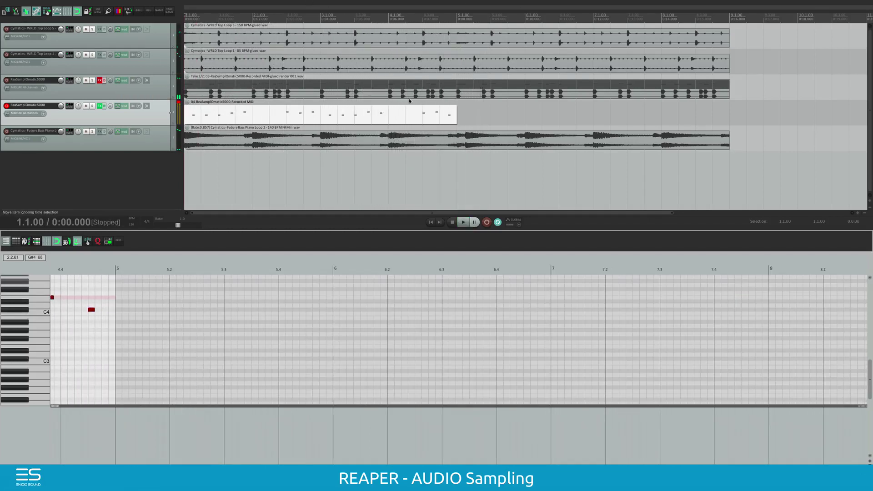
{"action": "left_click", "coordinate": [372, 115]}
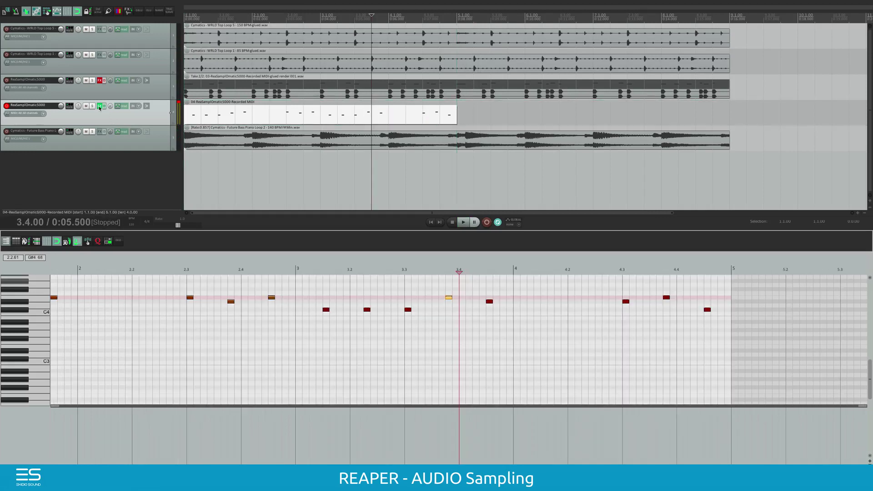
- Save the vocal sampler's current settings as a preset named "VOX Pitch"
{"action": "left_click", "coordinate": [100, 106]}
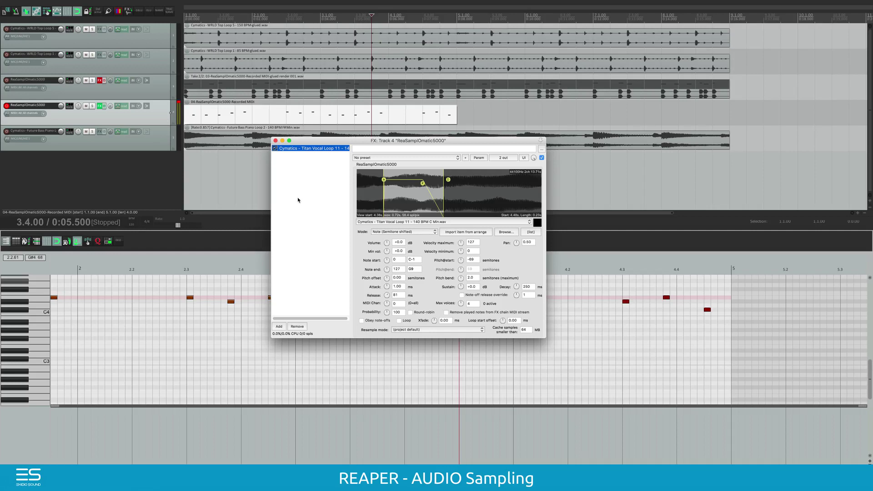
{"action": "left_click", "coordinate": [466, 158]}
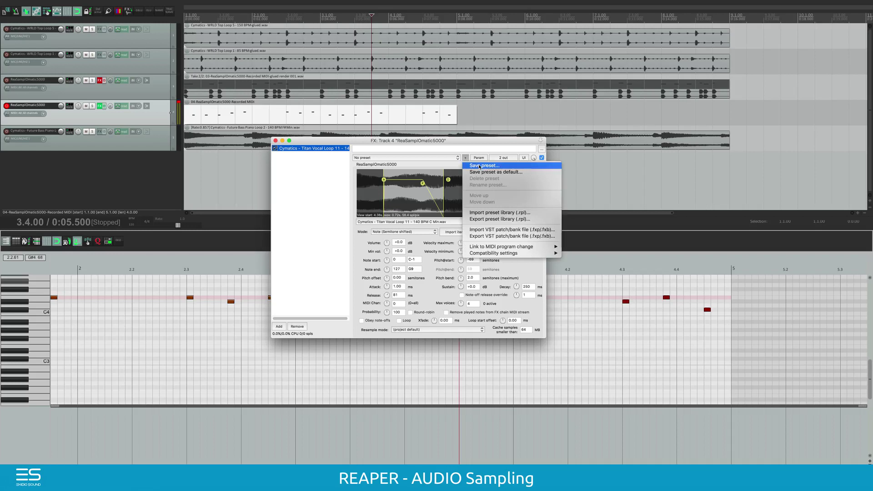
{"action": "left_click", "coordinate": [480, 167]}
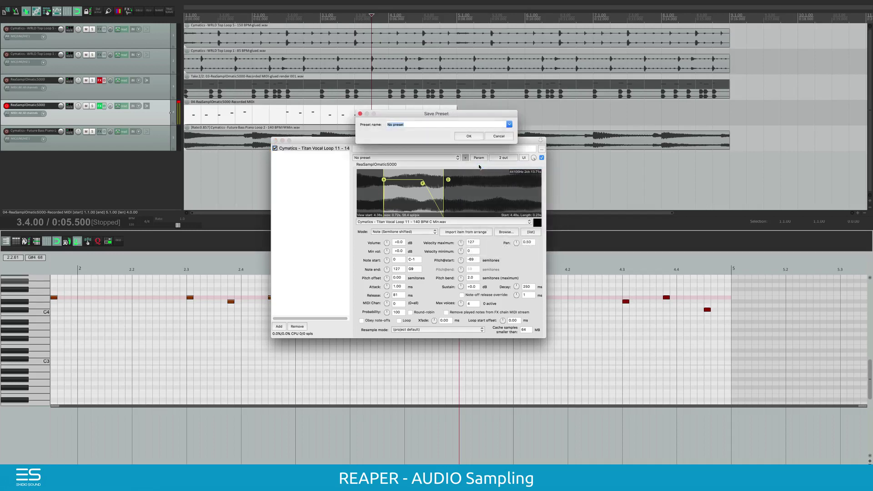
{"action": "type", "text": "VOX Pitch"}
{"action": "left_click", "coordinate": [469, 137]}
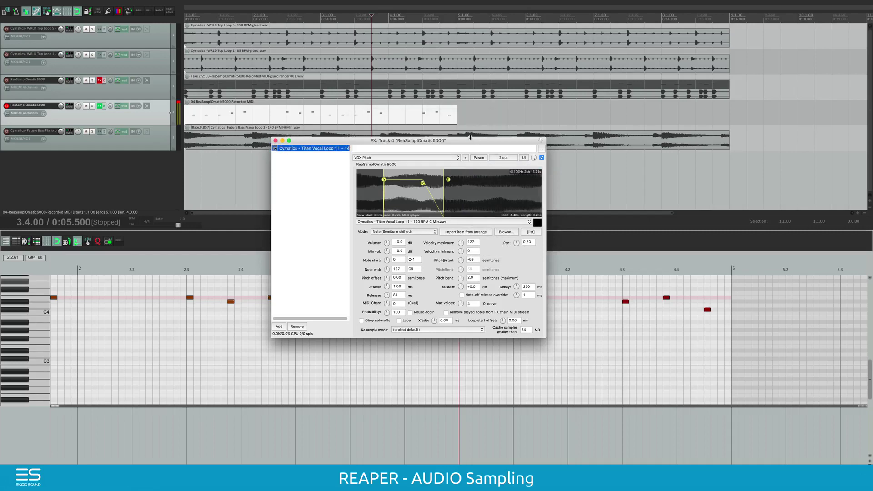
- Add the FabFilter Timeless 2 delay after the vocal sampler with the Analog Tape Echo BD preset and audition it from the start
{"action": "left_click", "coordinate": [319, 204]}
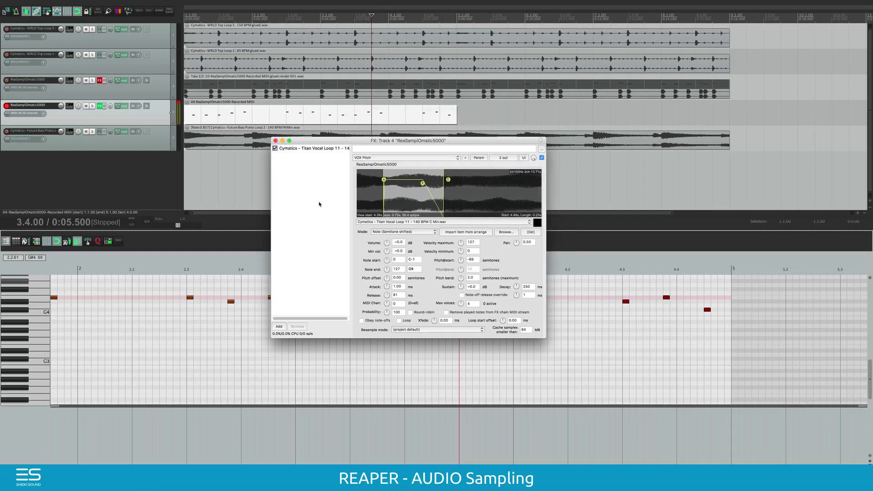
{"action": "left_click", "coordinate": [279, 326]}
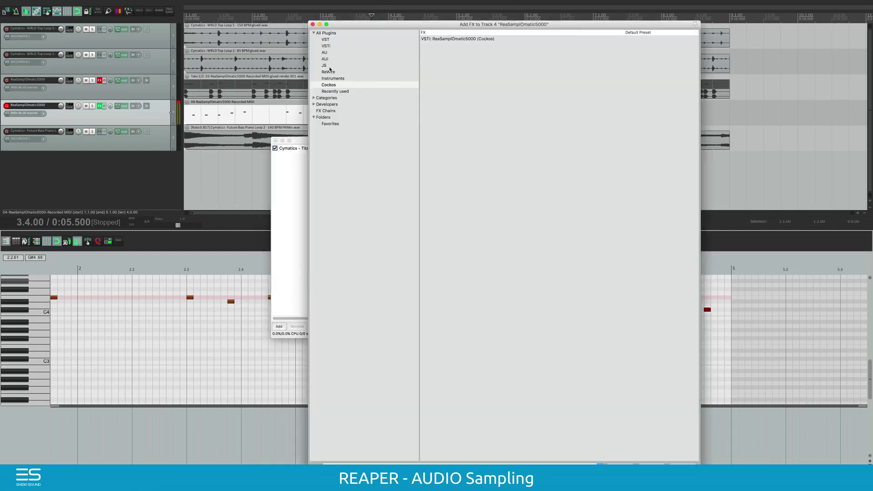
{"action": "left_click", "coordinate": [325, 33]}
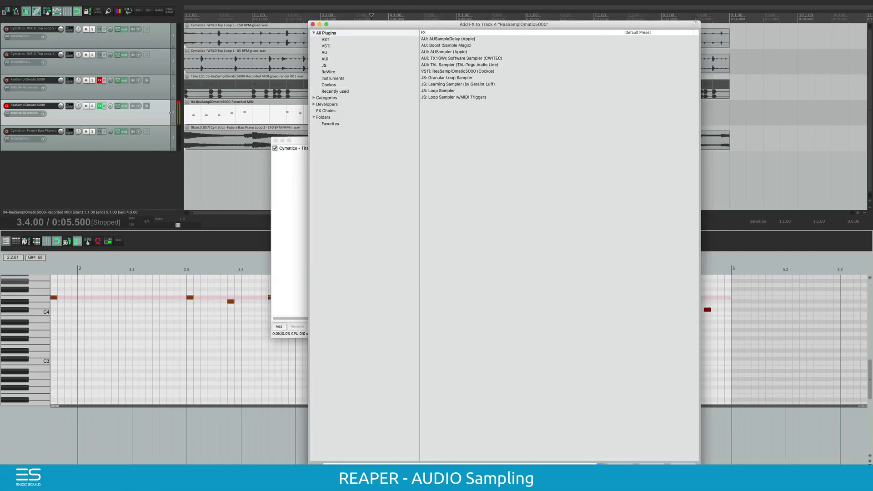
{"action": "type", "text": "timeless"}
{"action": "double_click", "coordinate": [457, 40]}
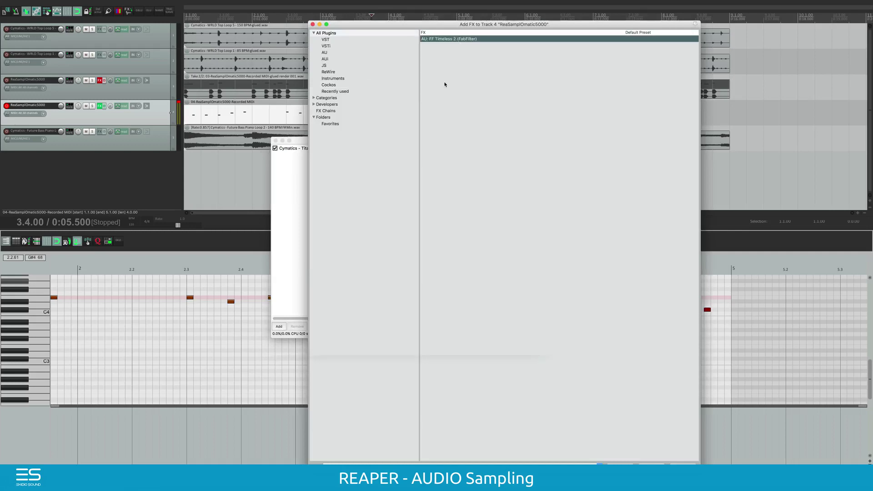
{"action": "left_click", "coordinate": [626, 170]}
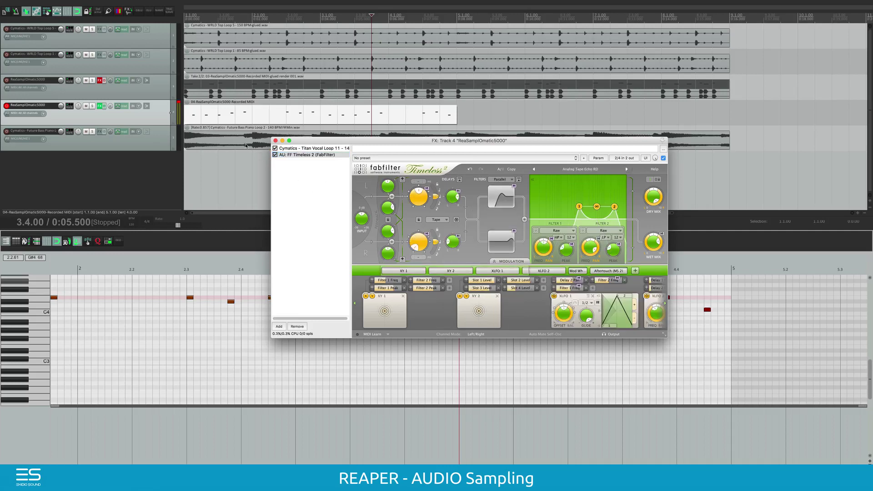
{"action": "left_click", "coordinate": [208, 185]}
{"action": "key", "text": "space"}
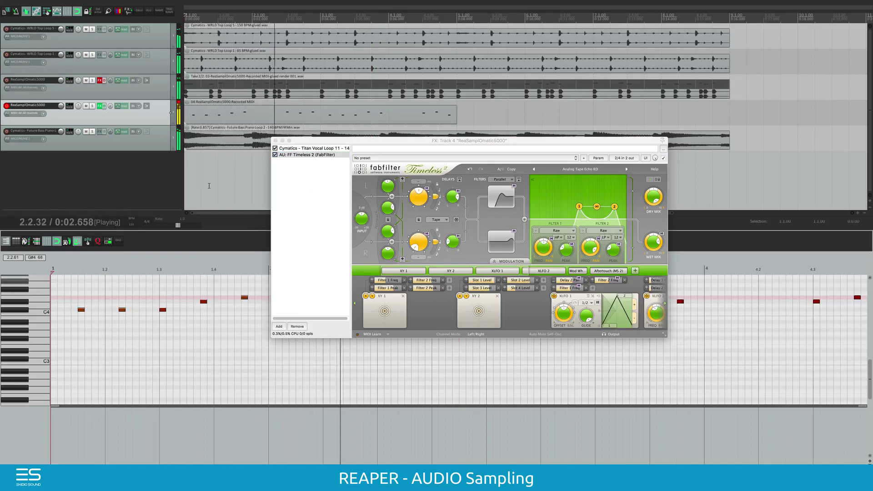
{"action": "key", "text": "space"}
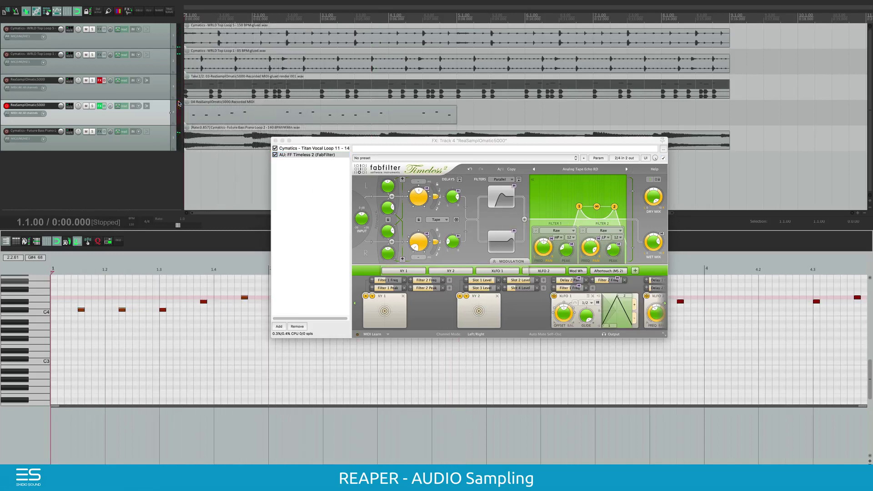
- Add the JS Master Limiter (Ekidio Sound) after the Timeless 2 delay and set its limit to -1 dB
{"action": "left_click", "coordinate": [294, 279]}
{"action": "left_click", "coordinate": [279, 326]}
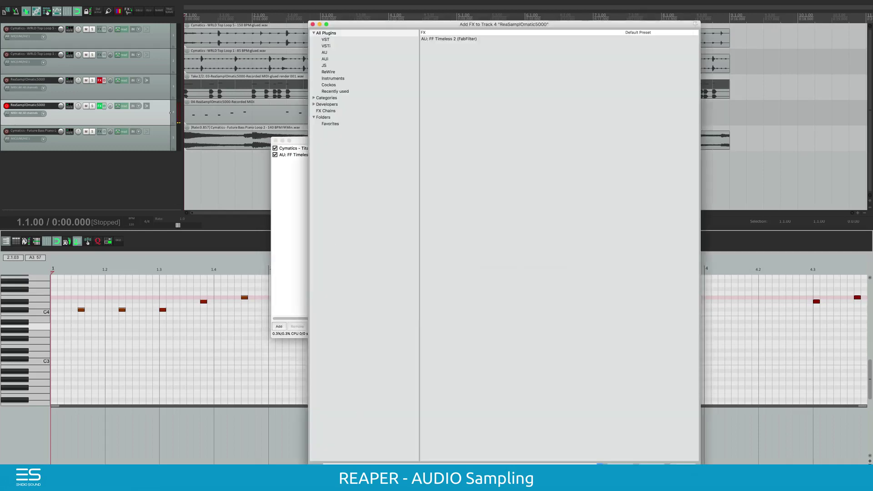
{"action": "type", "text": "master"}
{"action": "left_click", "coordinate": [323, 65]}
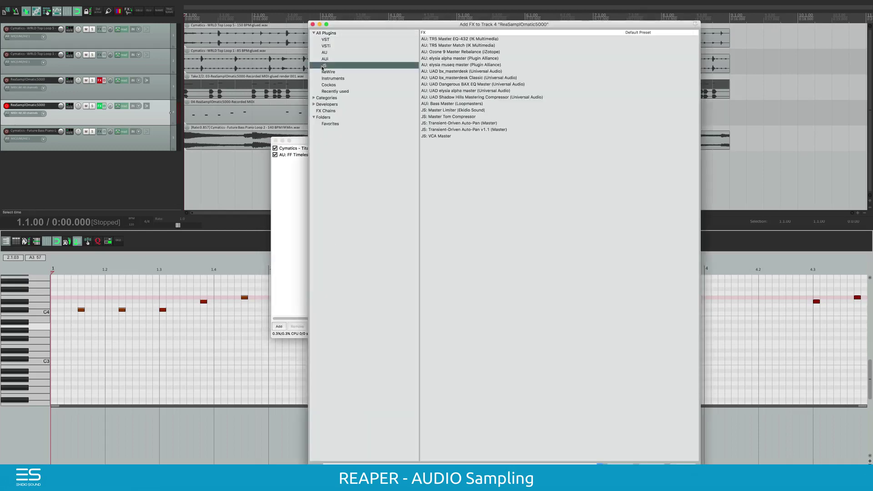
{"action": "double_click", "coordinate": [438, 39]}
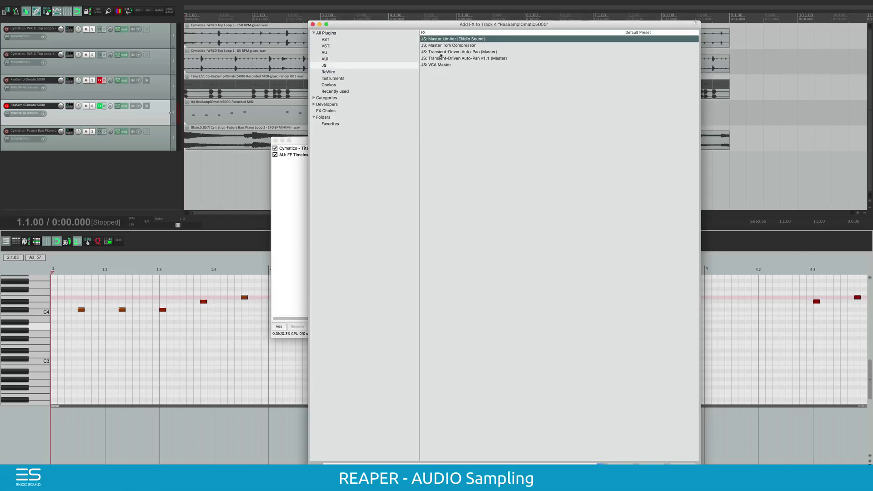
{"action": "left_click", "coordinate": [510, 210]}
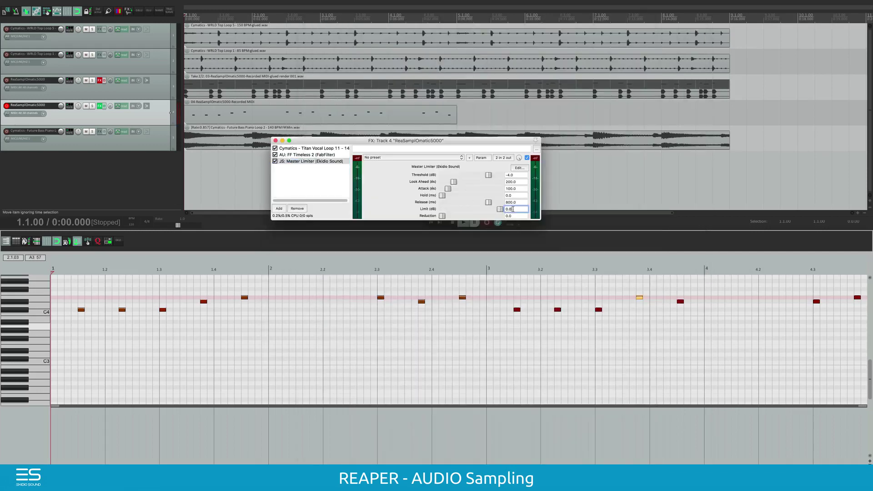
{"action": "type", "text": "-1"}
- Play the project from the start to hear the vocal melody with the limiter
{"action": "left_click", "coordinate": [204, 171]}
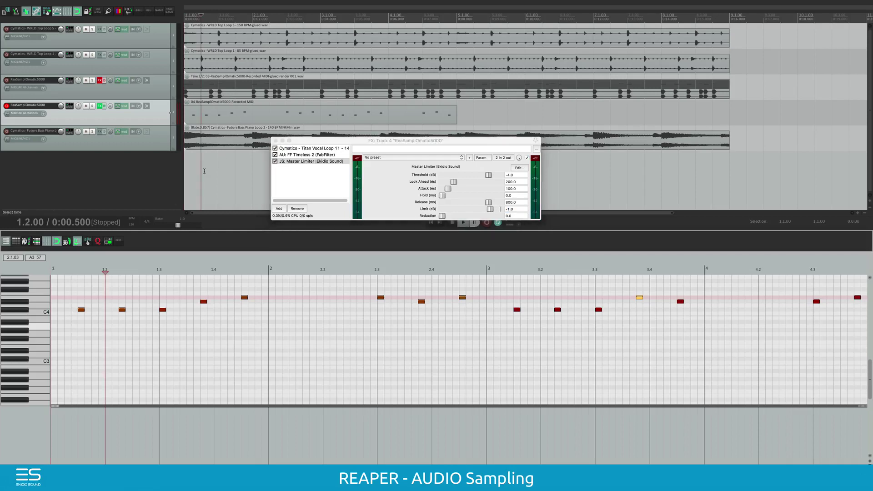
{"action": "key", "text": "Home"}
{"action": "key", "text": "space"}
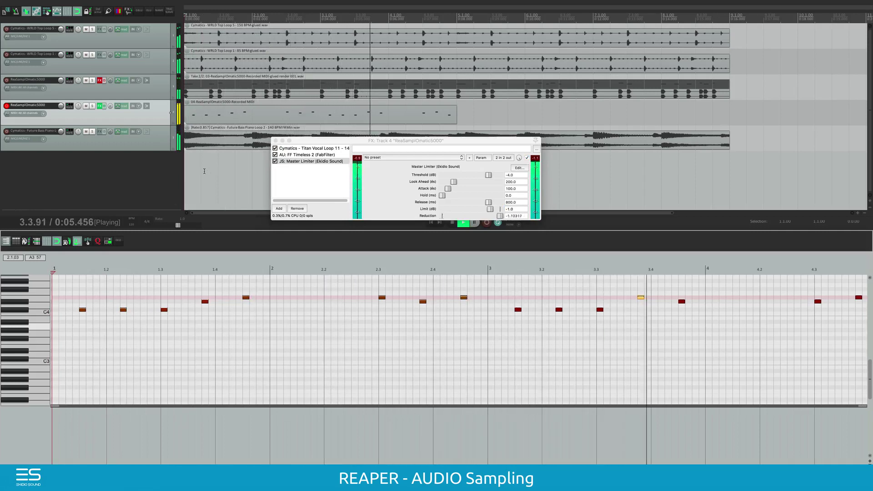
{"action": "key", "text": "space"}
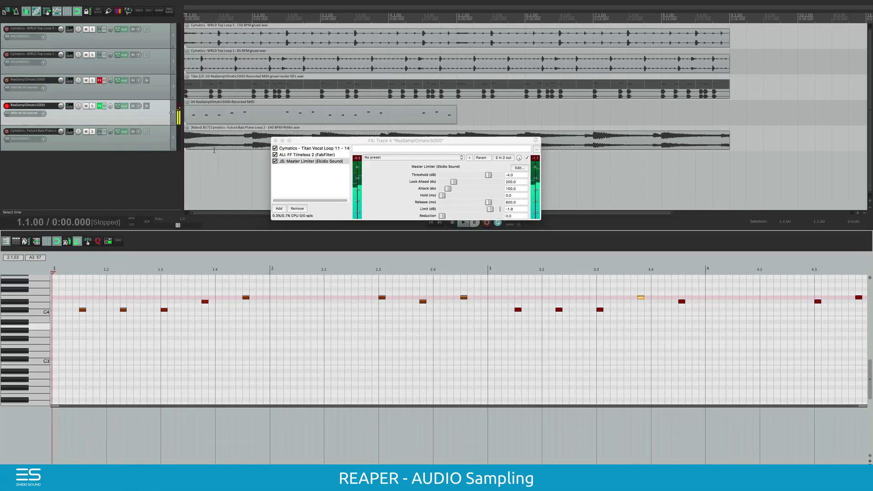
- Save all effects on the vocal sampler track as an FX chain named "Vokal Pitcheing INSTR"
{"action": "left_click", "coordinate": [218, 114]}
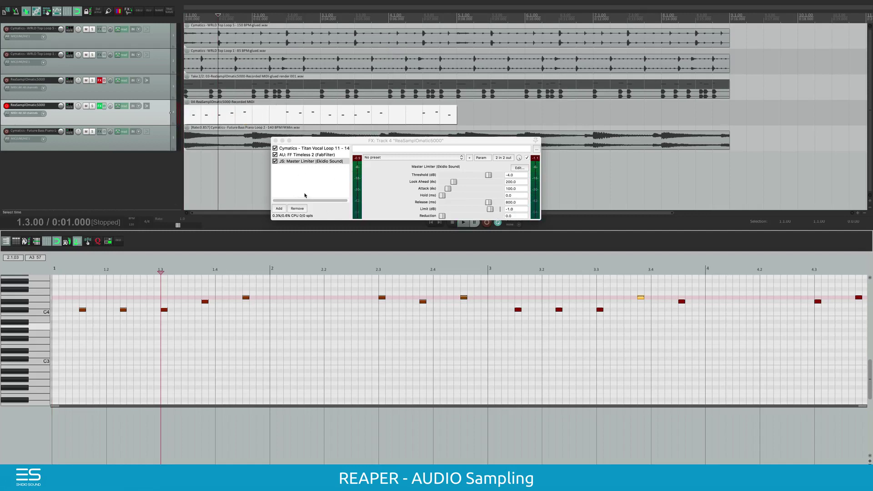
{"action": "left_click", "coordinate": [292, 183]}
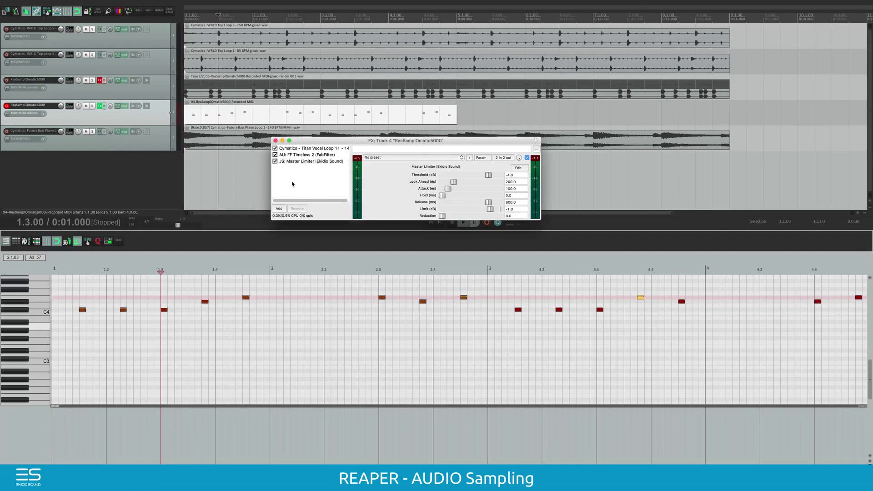
{"action": "right_click", "coordinate": [293, 184]}
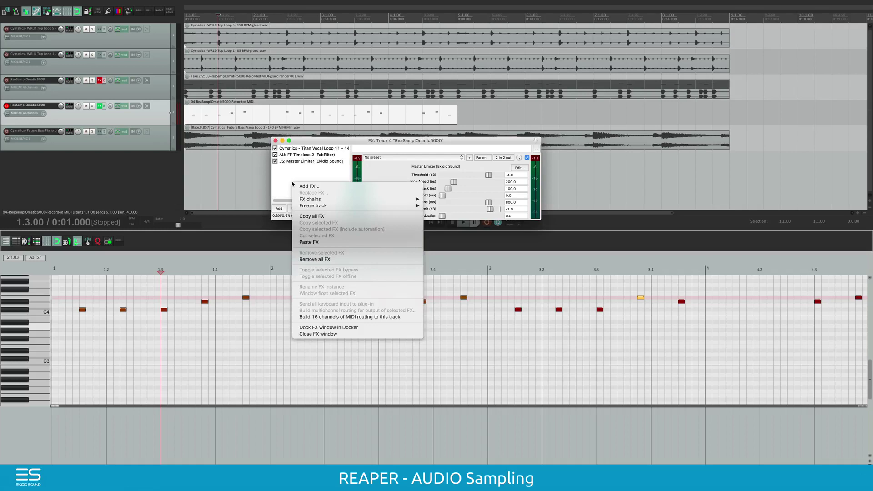
{"action": "mouse_move", "coordinate": [303, 202]}
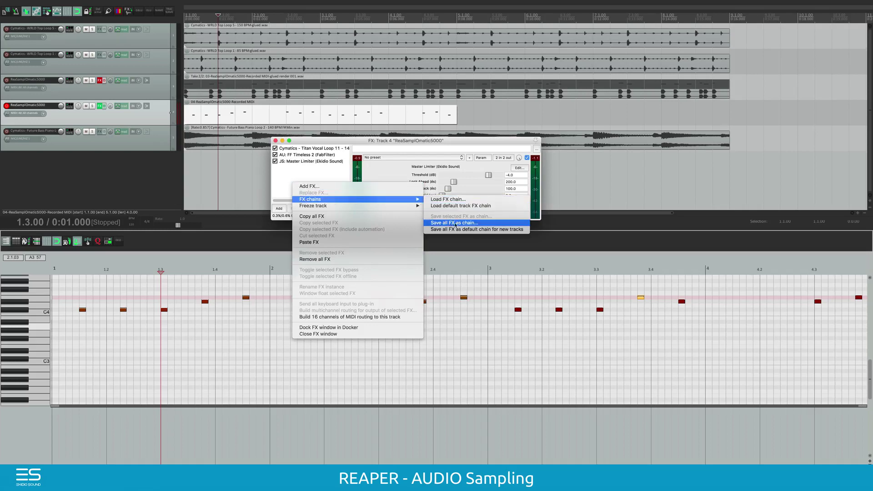
{"action": "left_click", "coordinate": [470, 224]}
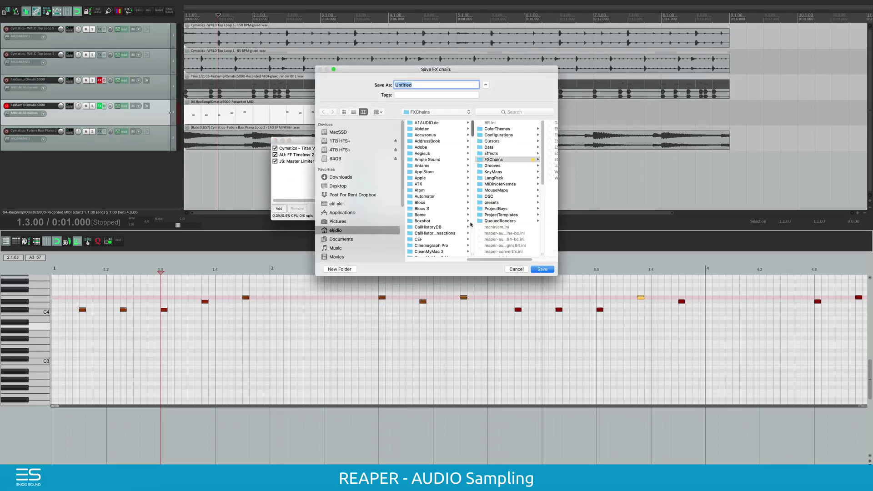
{"action": "type", "text": "Vokal Pitcheing INSTR"}
{"action": "key", "text": "Return"}
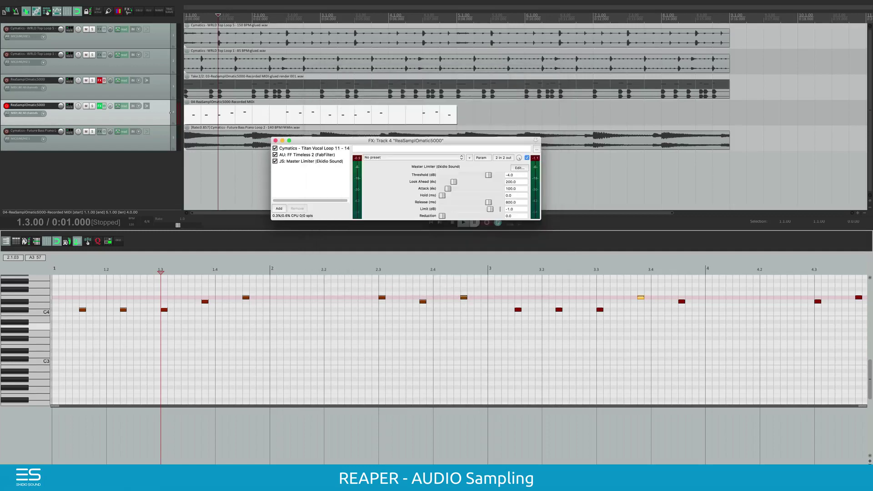
{"action": "left_click", "coordinate": [155, 120]}
{"action": "key", "text": "Delete"}
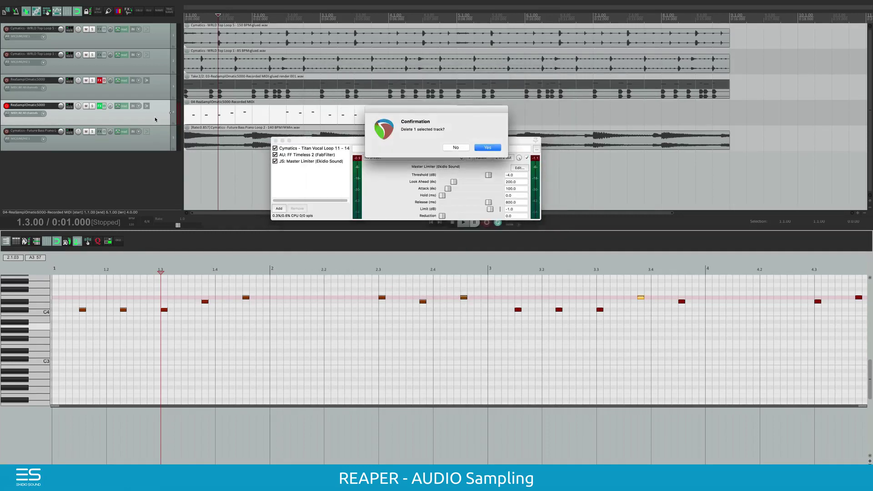
{"action": "key", "text": "Return"}
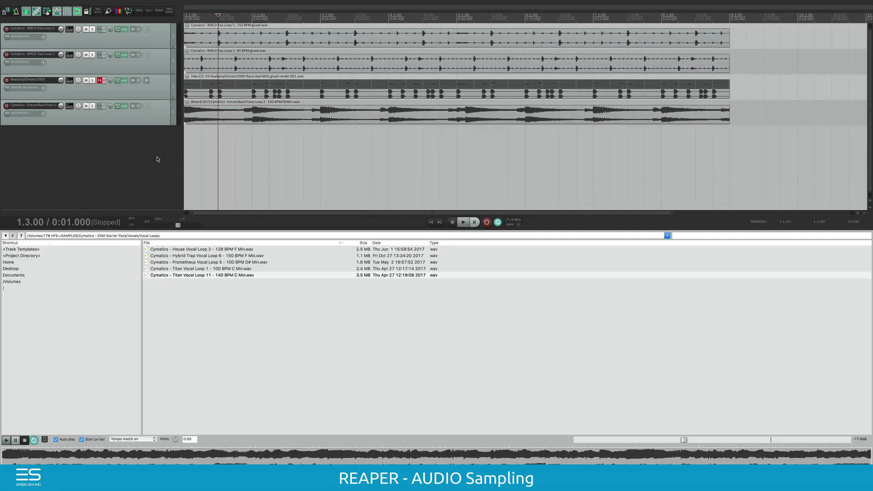
{"action": "key", "text": "super+z"}
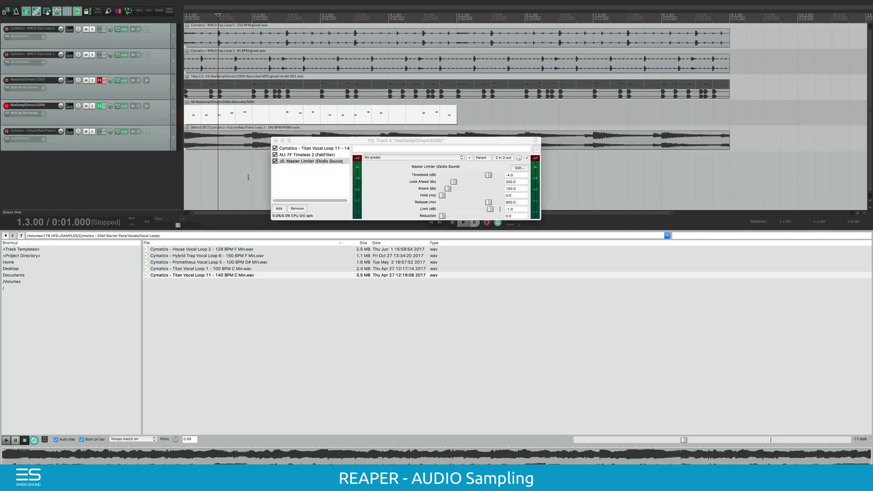
- Remove the sampler, delay and limiter from the vocal track and play the project from 1.3.00 without them
{"action": "left_click", "coordinate": [308, 183]}
{"action": "left_click", "coordinate": [324, 148]}
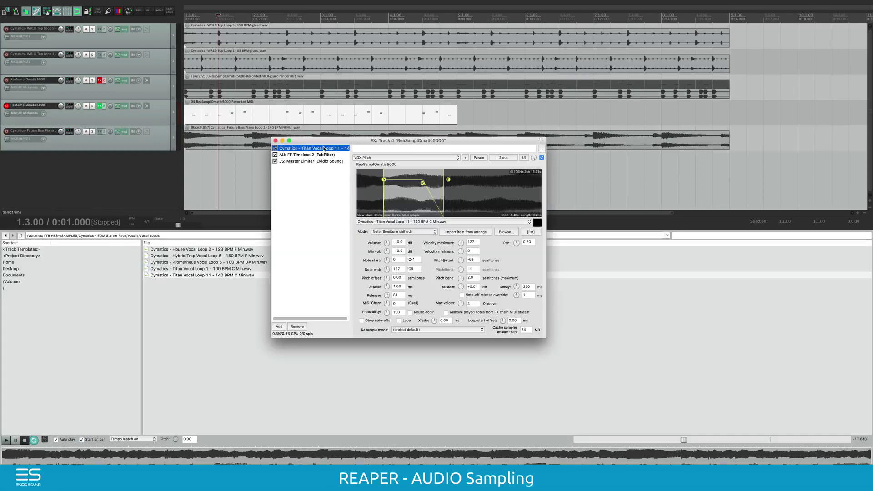
{"action": "key", "text": "shift+Down"}
{"action": "key", "text": "shift+Down"}
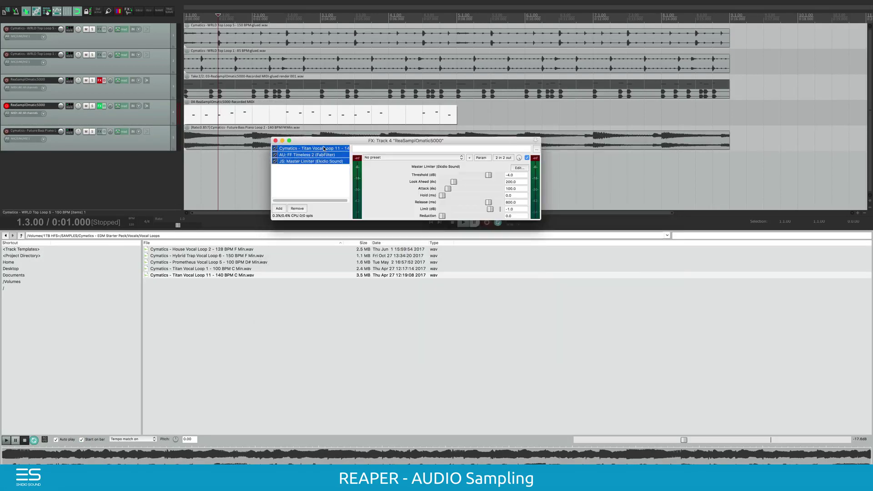
{"action": "key", "text": "Delete"}
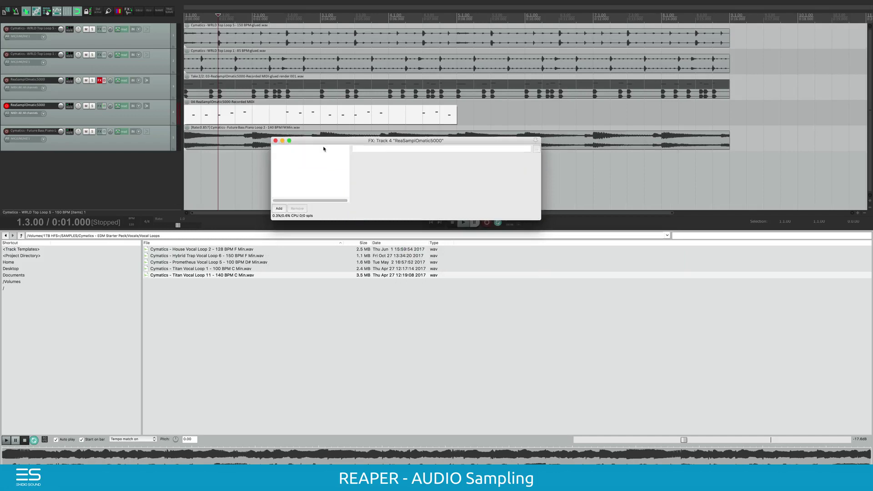
{"action": "left_click_drag", "start_coordinate": [316, 144], "coordinate": [340, 204]}
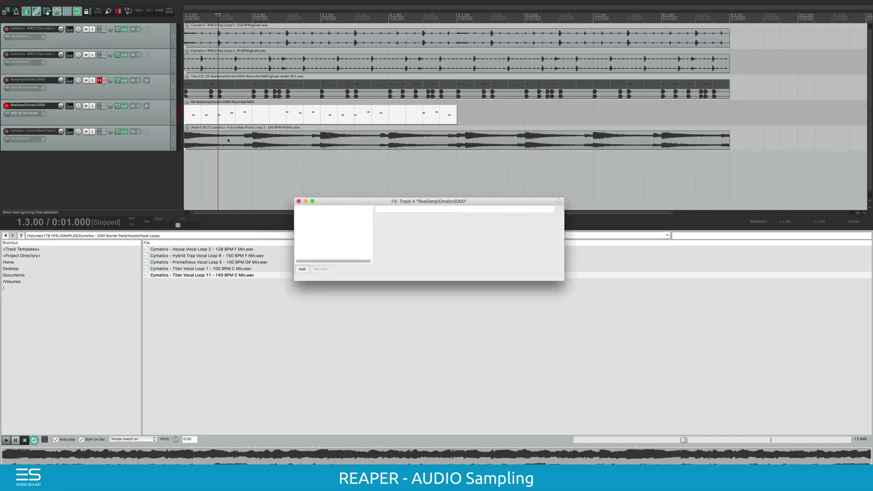
{"action": "key", "text": "space"}
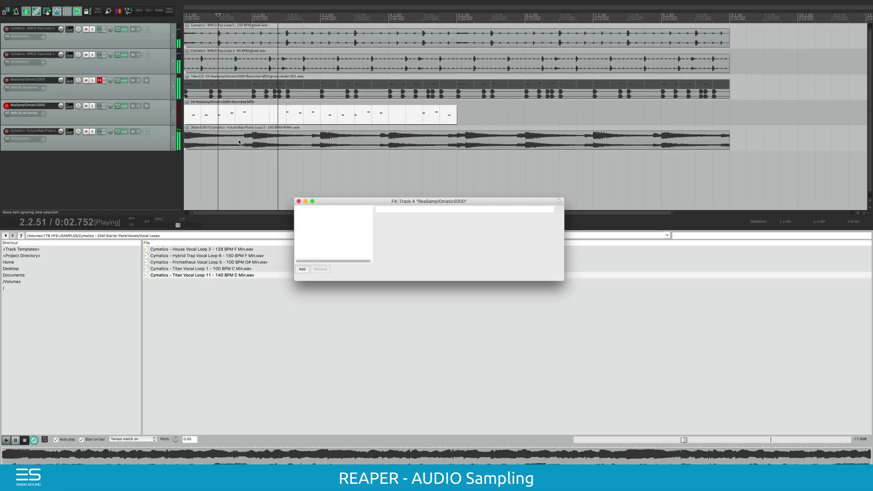
{"action": "key", "text": "space"}
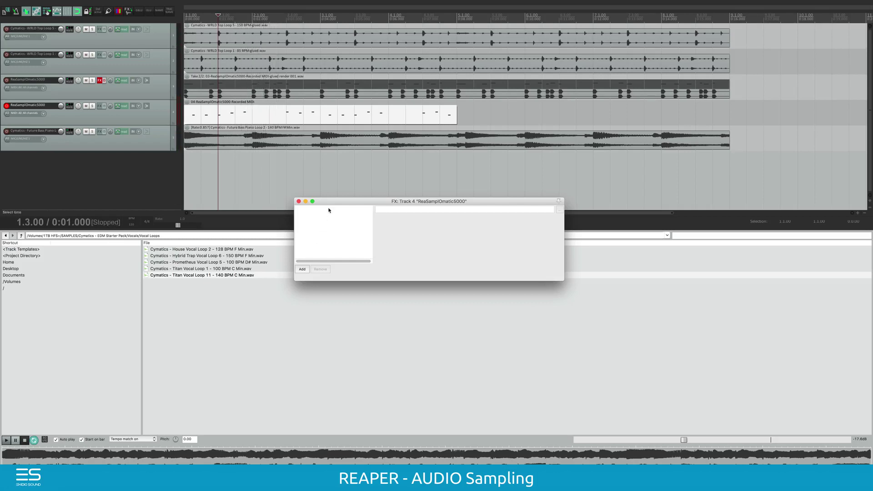
- Load the saved FX chain "Vokal Pitcheing INSTR" onto the vocal track
{"action": "right_click", "coordinate": [329, 228]}
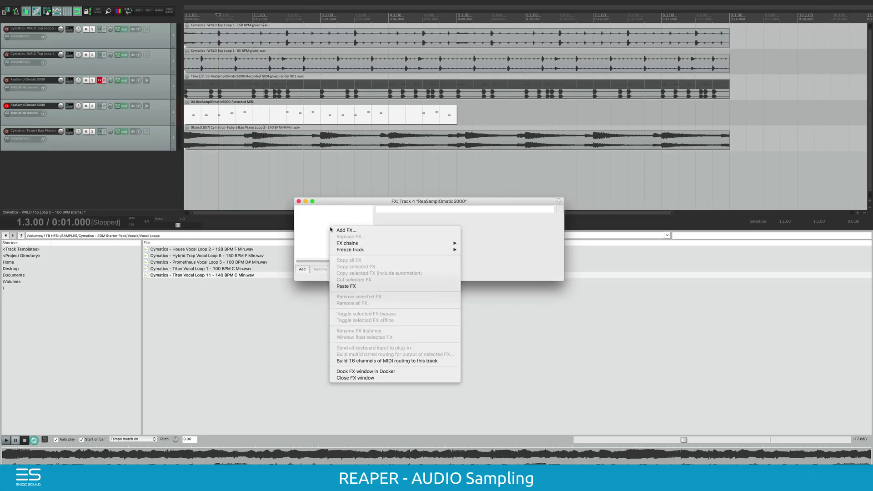
{"action": "mouse_move", "coordinate": [363, 243]}
{"action": "left_click", "coordinate": [489, 244]}
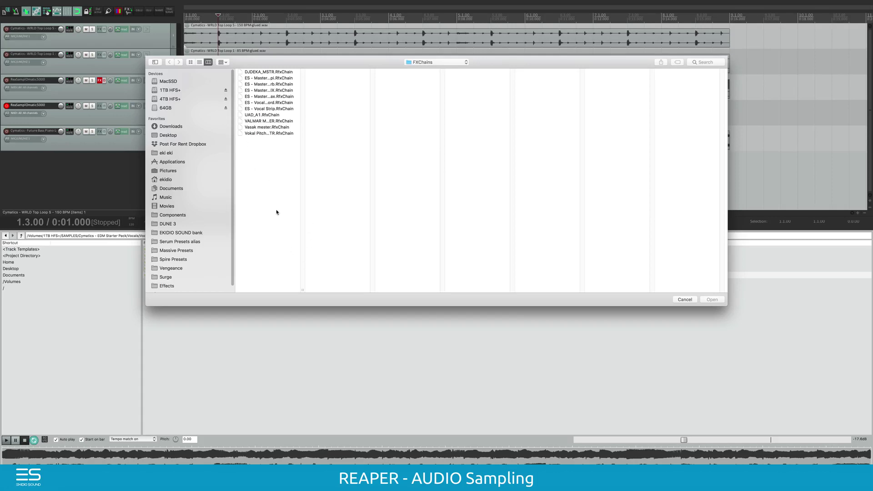
{"action": "left_click_drag", "start_coordinate": [301, 287], "coordinate": [384, 286]}
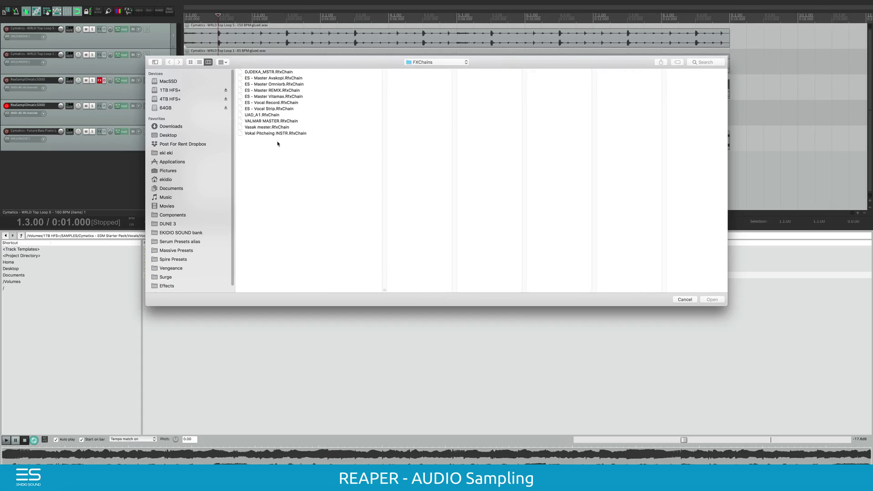
{"action": "left_click", "coordinate": [265, 134]}
{"action": "left_click", "coordinate": [712, 299]}
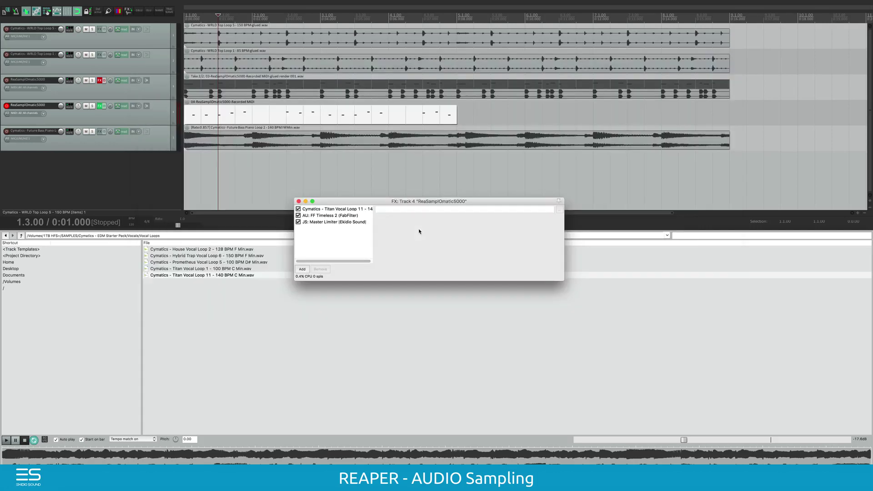
- Inspect the settings of the three loaded effects and play the project from the start
{"action": "left_click", "coordinate": [325, 209]}
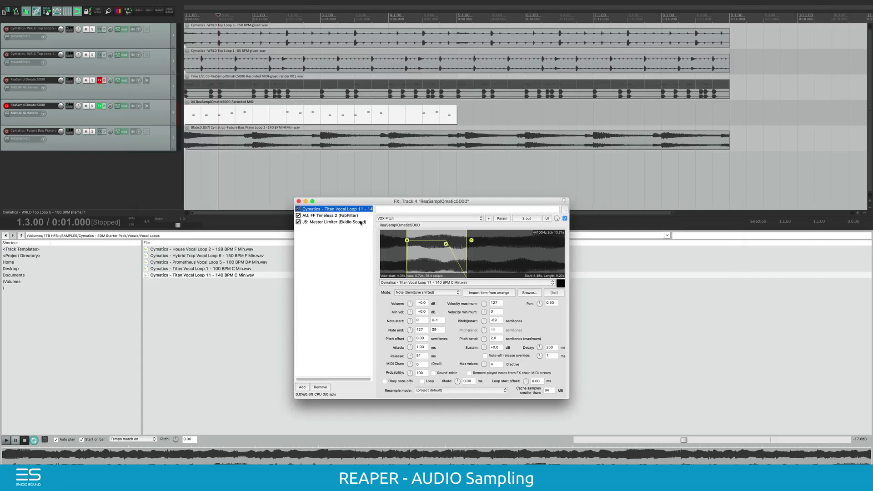
{"action": "left_click", "coordinate": [334, 216]}
{"action": "left_click", "coordinate": [328, 222]}
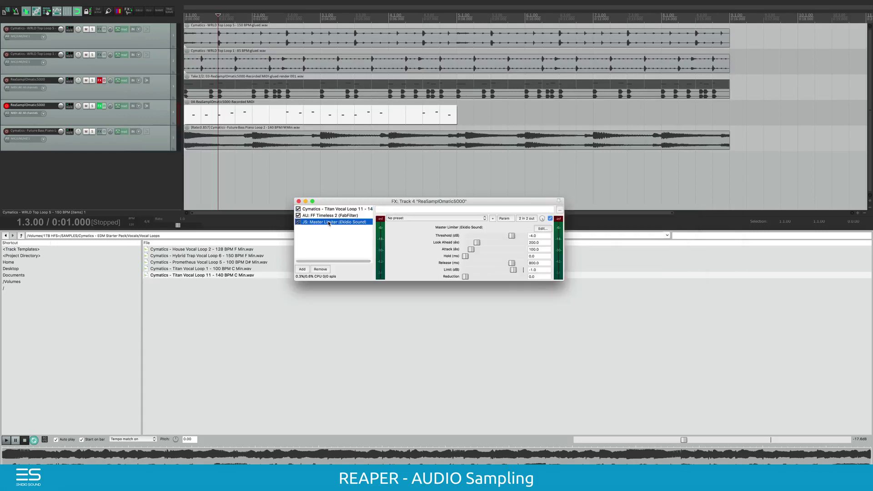
{"action": "left_click", "coordinate": [266, 184]}
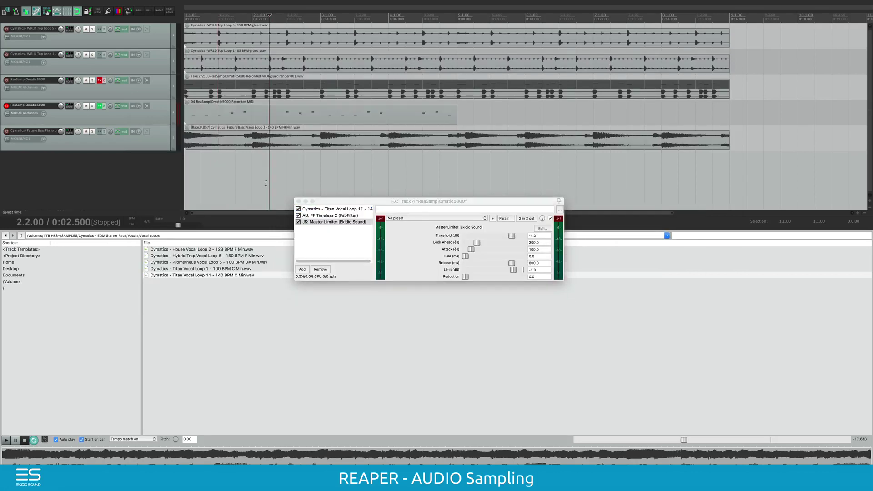
{"action": "key", "text": "Home"}
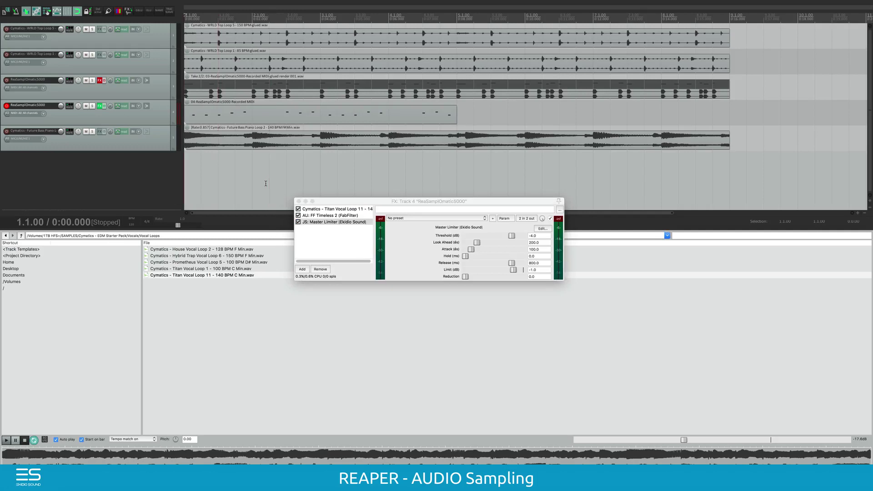
{"action": "key", "text": "space"}
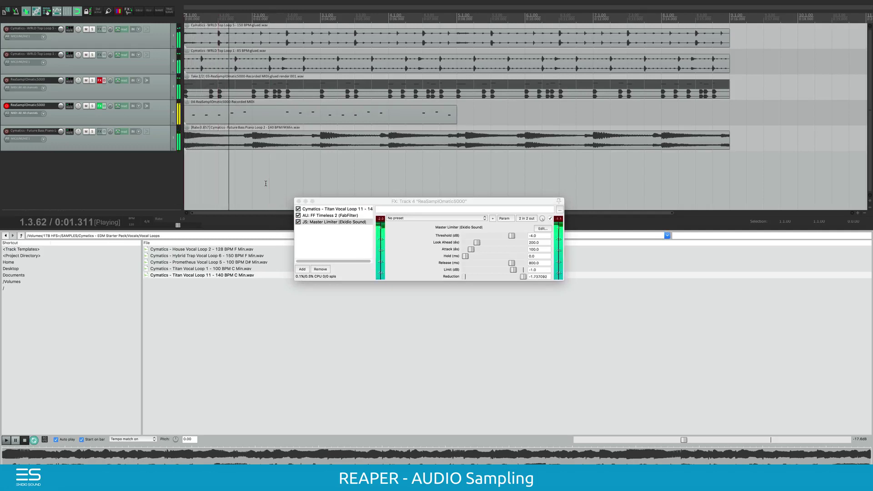
{"action": "key", "text": "space"}
- Render the vocal MIDI item to audio as a new take and bypass the track's effects
{"action": "left_click", "coordinate": [269, 116]}
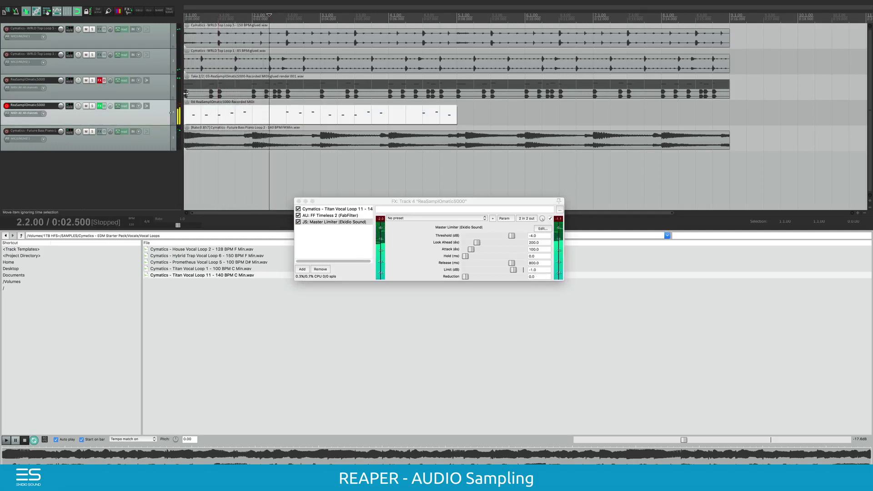
{"action": "left_click", "coordinate": [128, 11]}
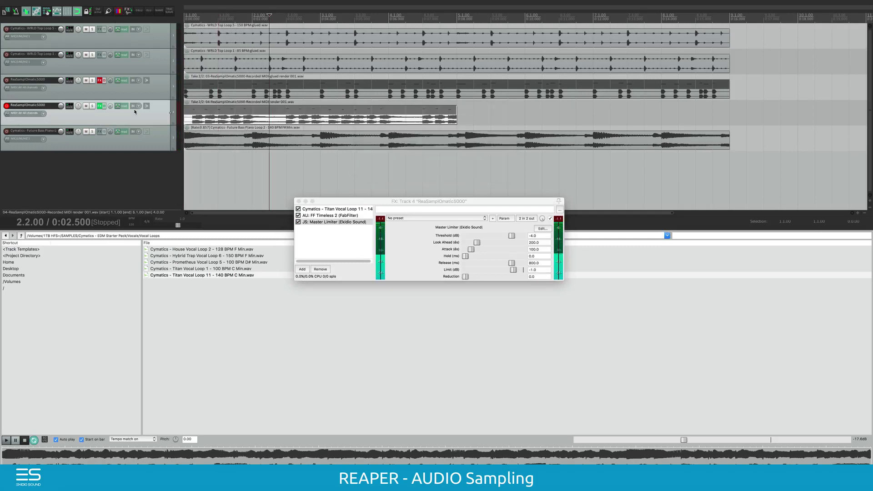
{"action": "left_click", "coordinate": [101, 108]}
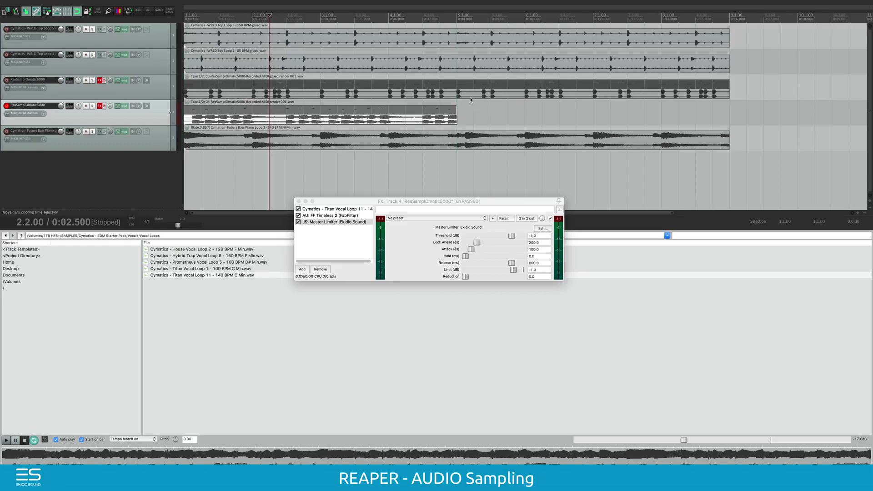
{"action": "scroll", "coordinate": [458, 105], "scroll_direction": "up", "scroll_amount": 5}
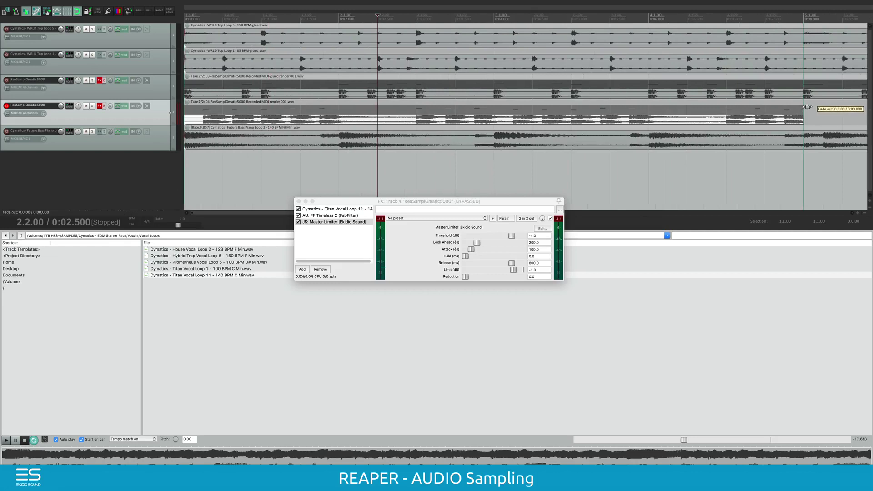
- Duplicate the rendered vocal item to fill bars 5 to 8, play the project and close the track's effects window
{"action": "left_click", "coordinate": [769, 119]}
{"action": "scroll", "coordinate": [245, 119], "scroll_direction": "down", "scroll_amount": 8}
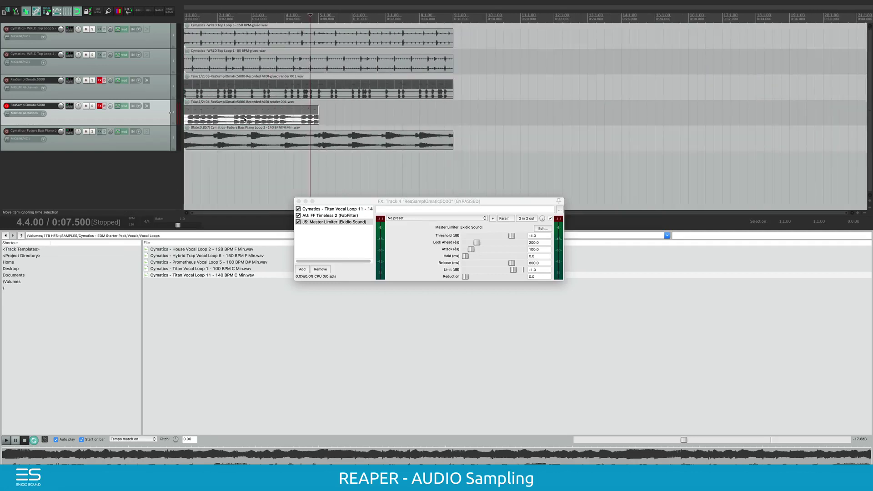
{"action": "key", "text": "ctrl+d"}
{"action": "key", "text": "space"}
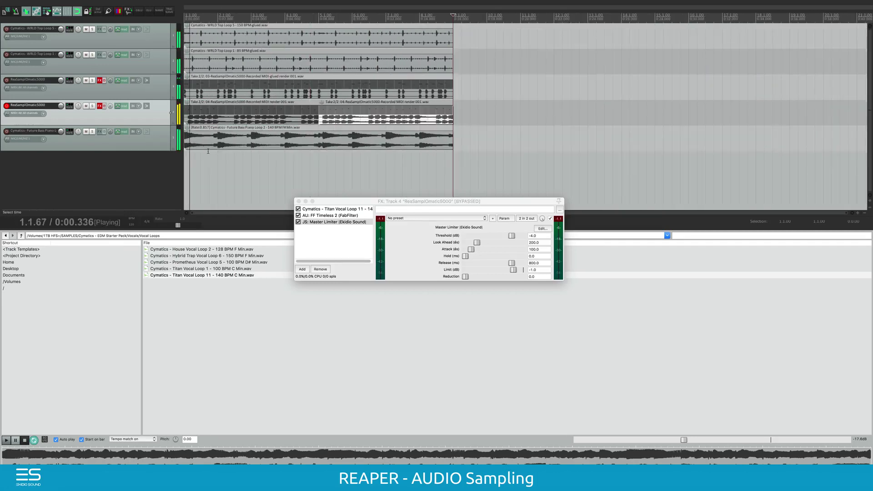
{"action": "left_click", "coordinate": [299, 201]}
{"action": "left_click", "coordinate": [83, 181]}
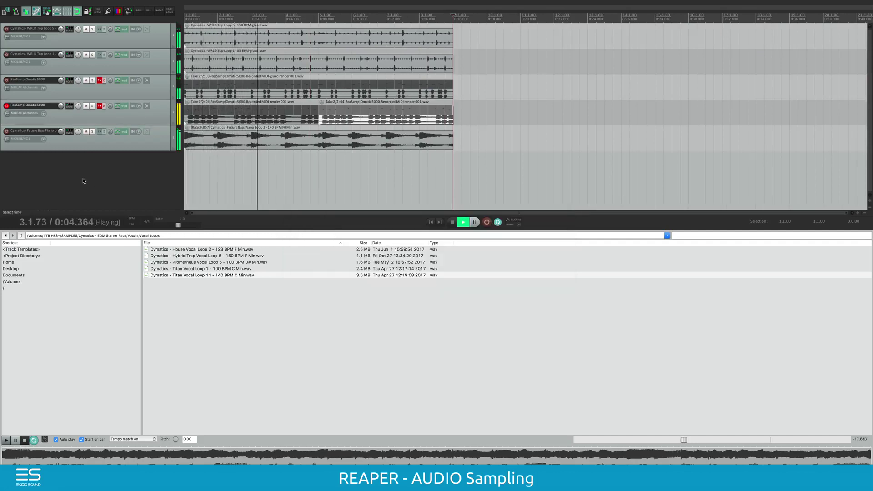
{"action": "key", "text": "space"}
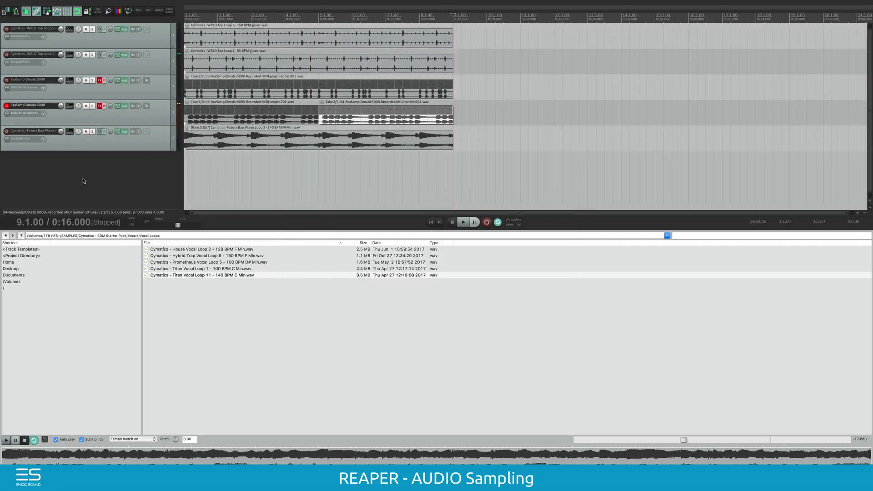
- Browse to the BASS LOOPS folder of the Audioteknik_Deep_Dub_House sample pack and preview AT_DDH_BL_07.wav
{"action": "left_click", "coordinate": [21, 235]}
{"action": "left_click", "coordinate": [20, 236]}
{"action": "left_click", "coordinate": [20, 236]}
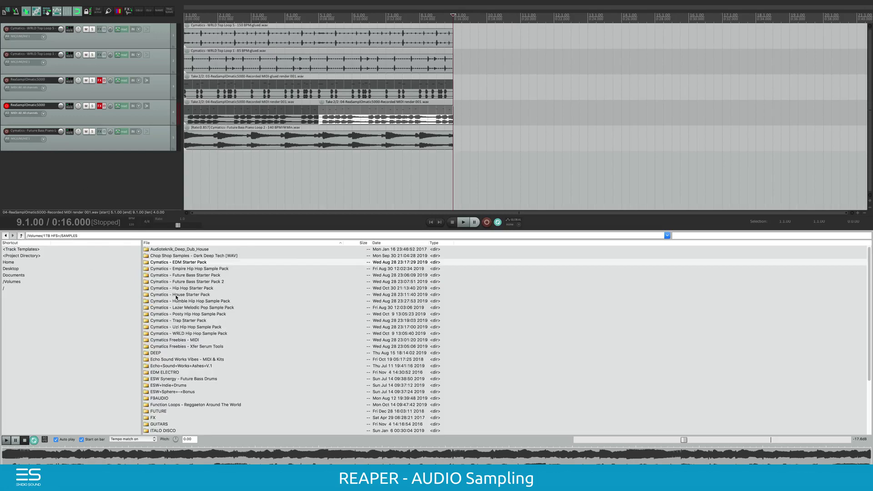
{"action": "double_click", "coordinate": [168, 249]}
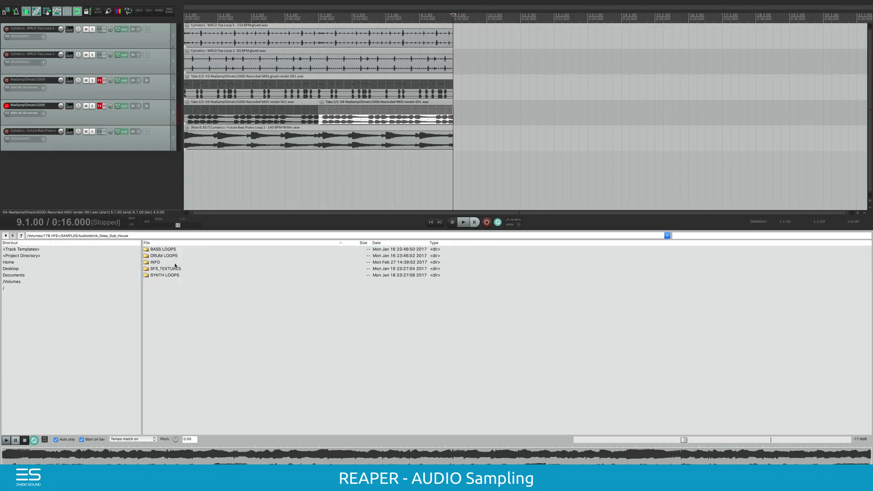
{"action": "double_click", "coordinate": [162, 250]}
{"action": "left_click", "coordinate": [168, 288]}
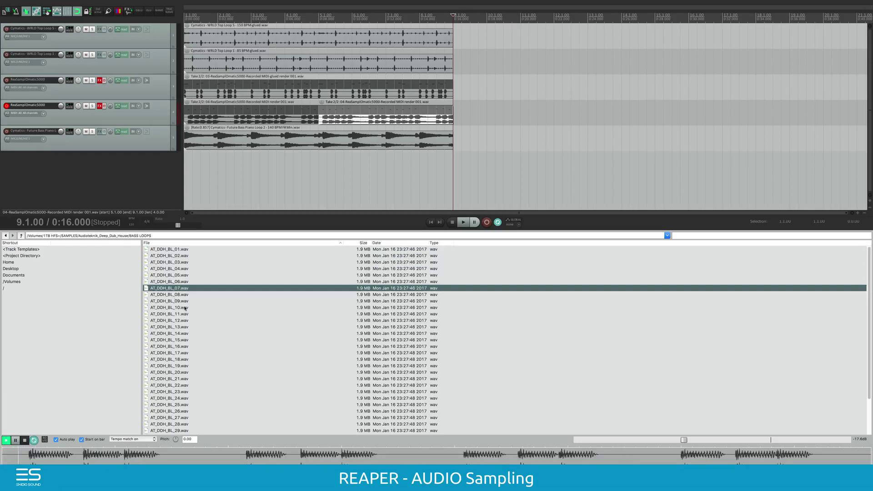
- Insert AT_DDH_BL_07.wav on a new track at the project start and play it with the other tracks, hiding the sample browser
{"action": "left_click_drag", "start_coordinate": [176, 289], "coordinate": [192, 171]}
{"action": "left_click", "coordinate": [234, 171]}
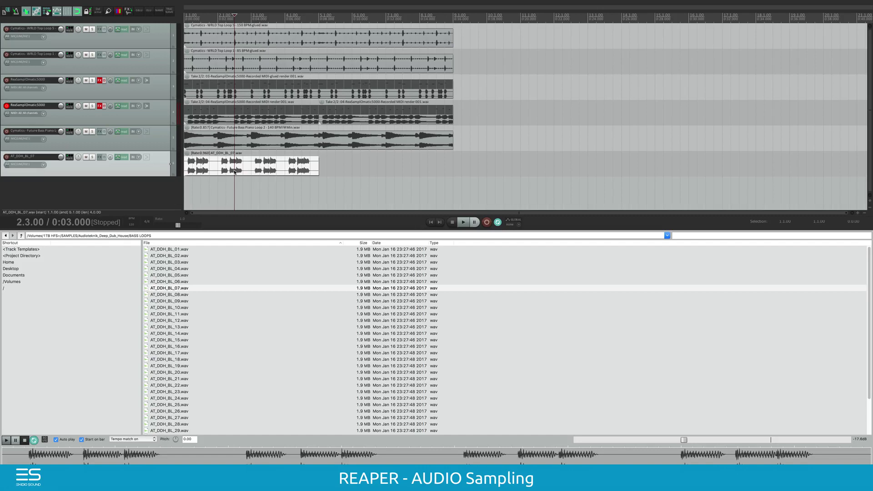
{"action": "key", "text": "Home"}
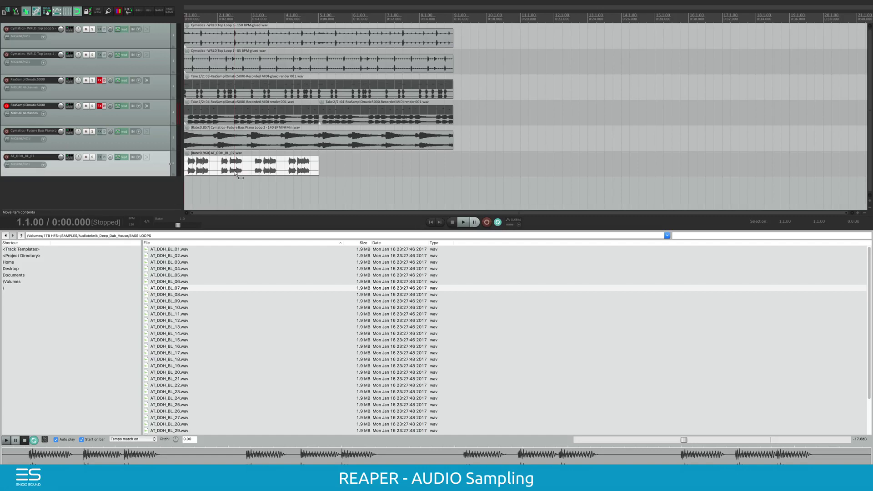
{"action": "key", "text": "alt+d"}
{"action": "key", "text": "space"}
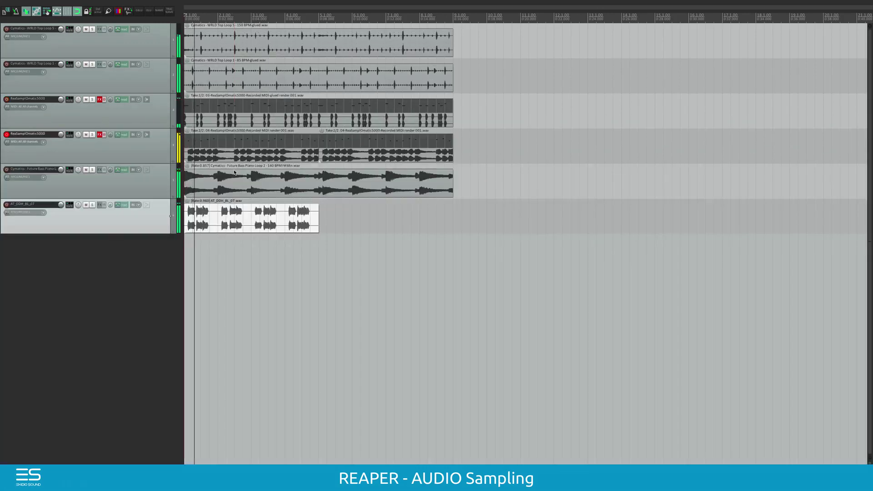
{"action": "scroll", "coordinate": [227, 227], "scroll_direction": "up", "scroll_amount": 3}
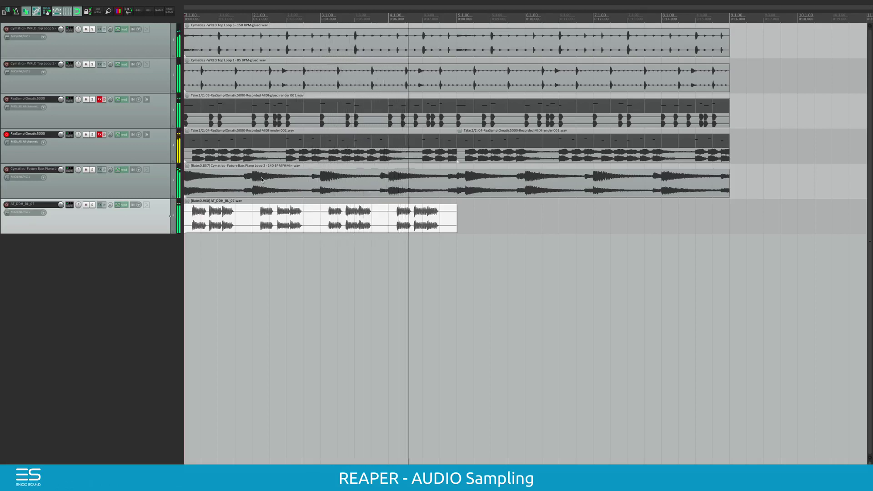
{"action": "left_click", "coordinate": [286, 212]}
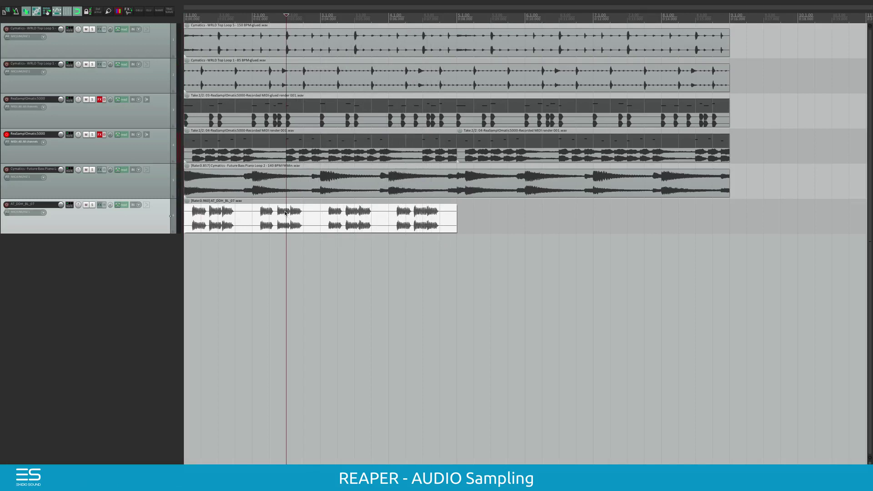
- Pitch the bass loop down to -5 semitones and solo its track for playback from the start
{"action": "left_click", "coordinate": [270, 217]}
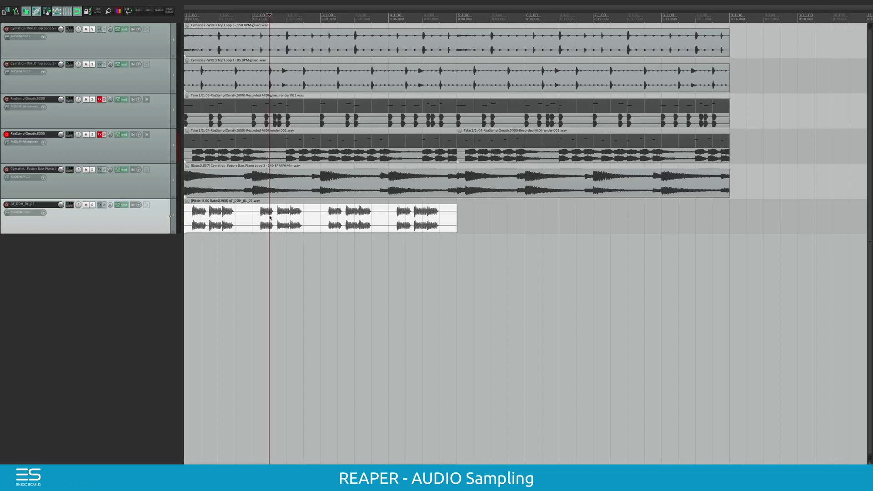
{"action": "left_click", "coordinate": [92, 205]}
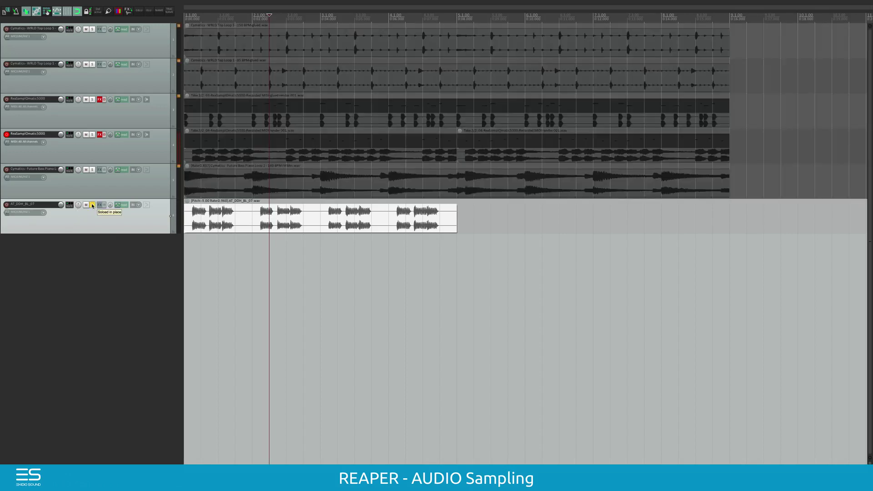
{"action": "key", "text": "space"}
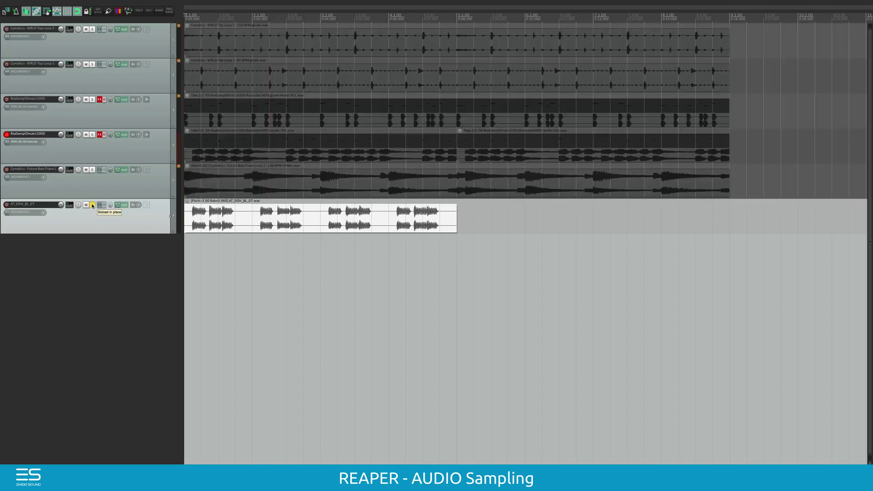
{"action": "key", "text": "space"}
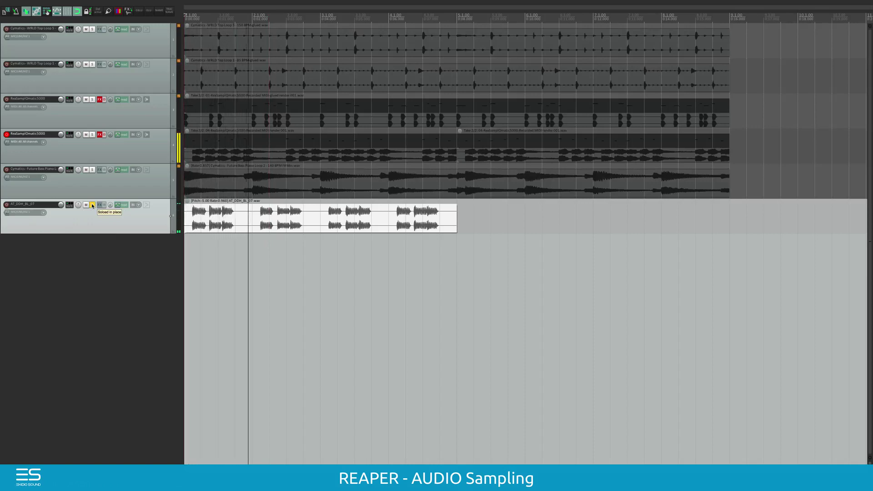
- Raise the bass loop's pitch semitone by semitone to +3 during playback
{"action": "key", "text": "KP_9"}
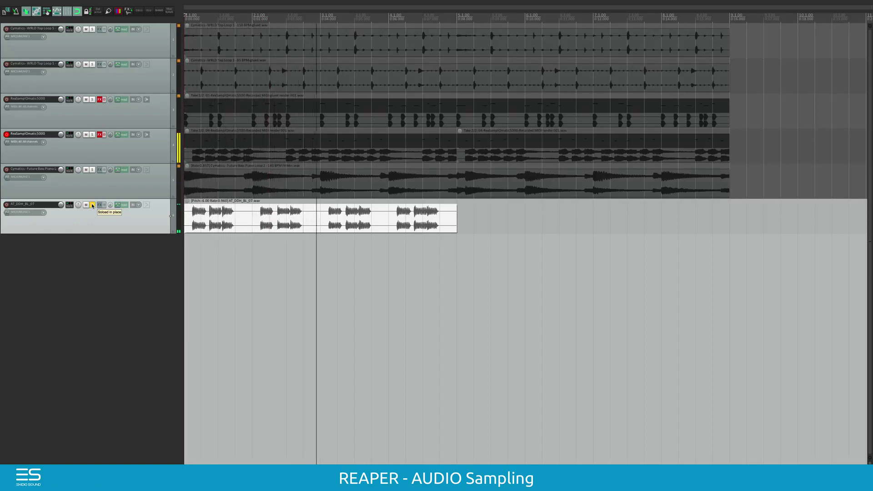
{"action": "key", "text": "KP_9"}
{"action": "key", "text": "KP_9"}
{"action": "key", "text": "KP_9"}
{"action": "key", "text": "KP_9"}
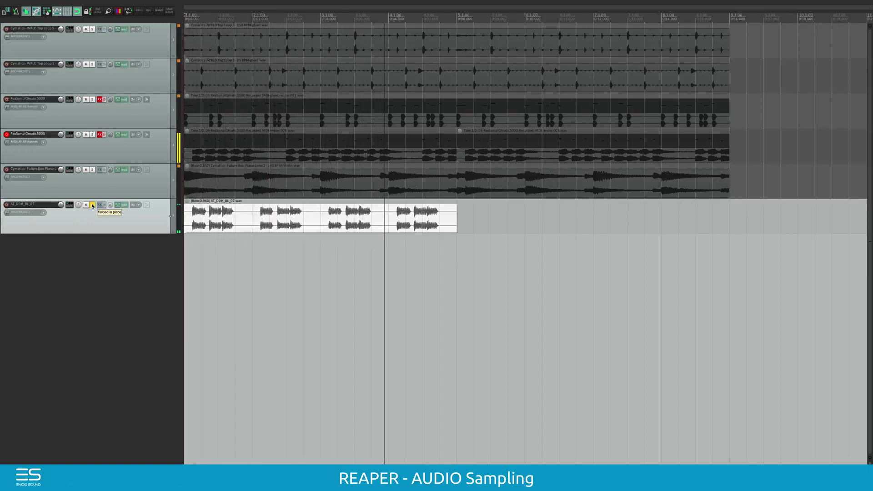
{"action": "key", "text": "KP_9"}
{"action": "key", "text": "KP_9"}
{"action": "key", "text": "KP_9"}
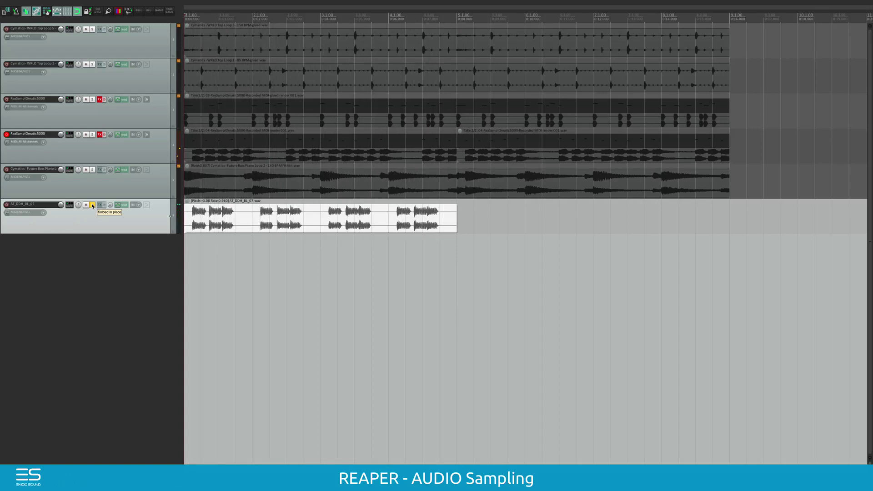
- Solo the piano loop track as well and play a four-bar time selection from 1.1.00 to 5.1.00
{"action": "left_click", "coordinate": [92, 171]}
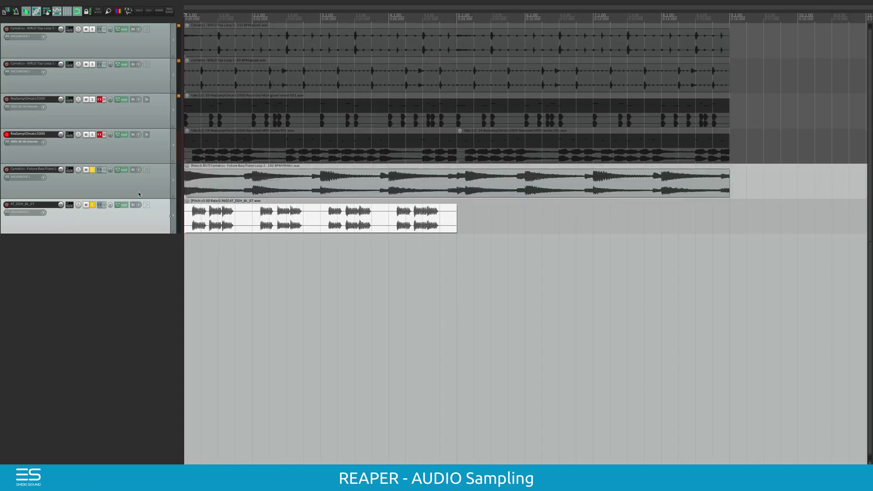
{"action": "left_click", "coordinate": [268, 221]}
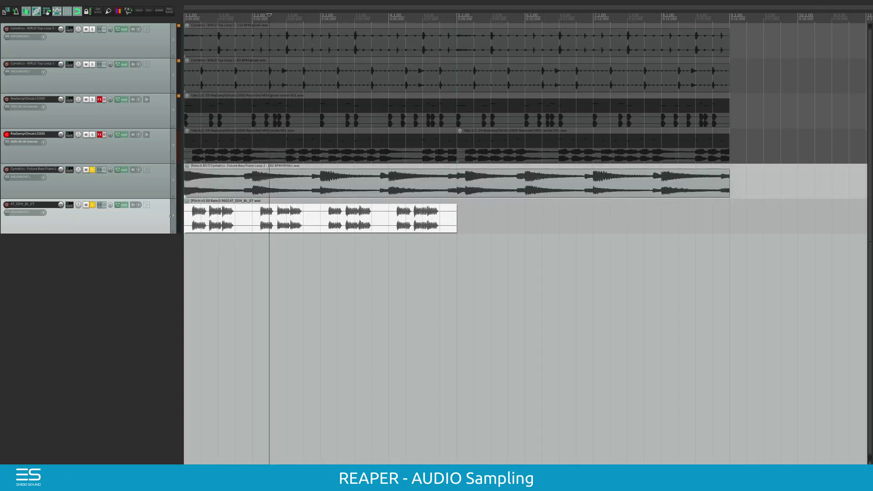
{"action": "left_click_drag", "start_coordinate": [187, 26], "coordinate": [456, 26]}
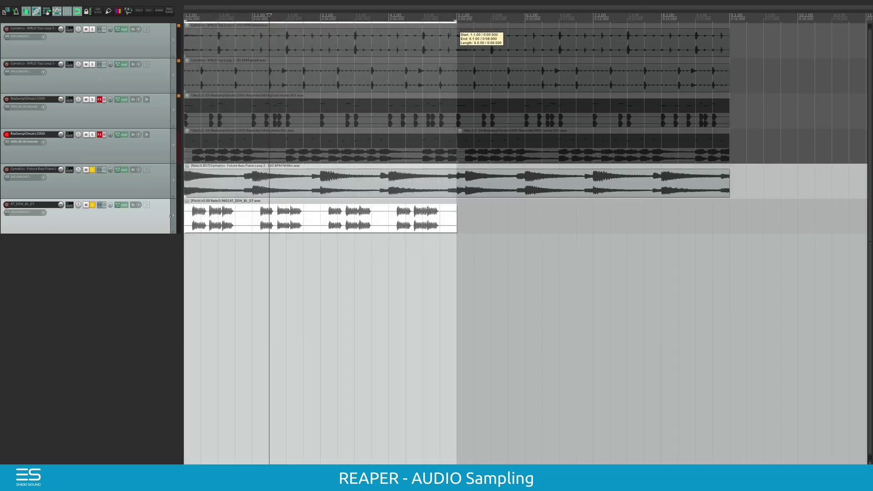
{"action": "key", "text": "space"}
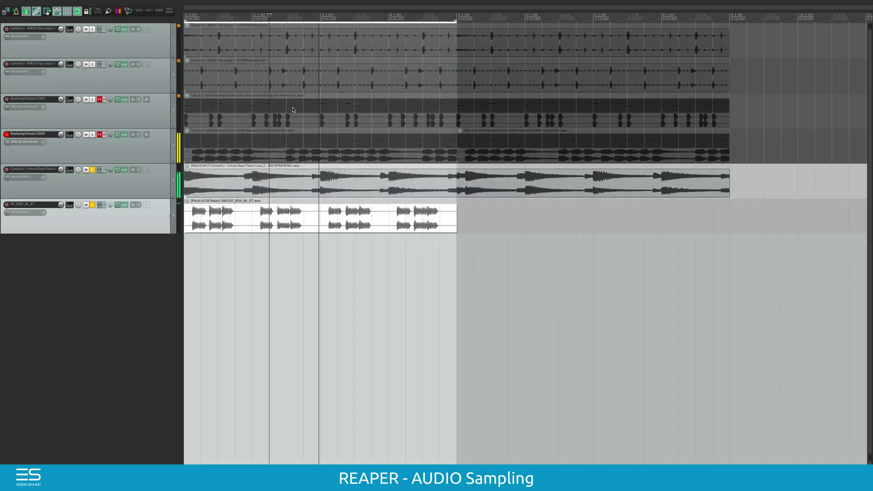
- Lower the bass loop's pitch step by step to -2 semitones while playing it against the piano
{"action": "left_click", "coordinate": [231, 224]}
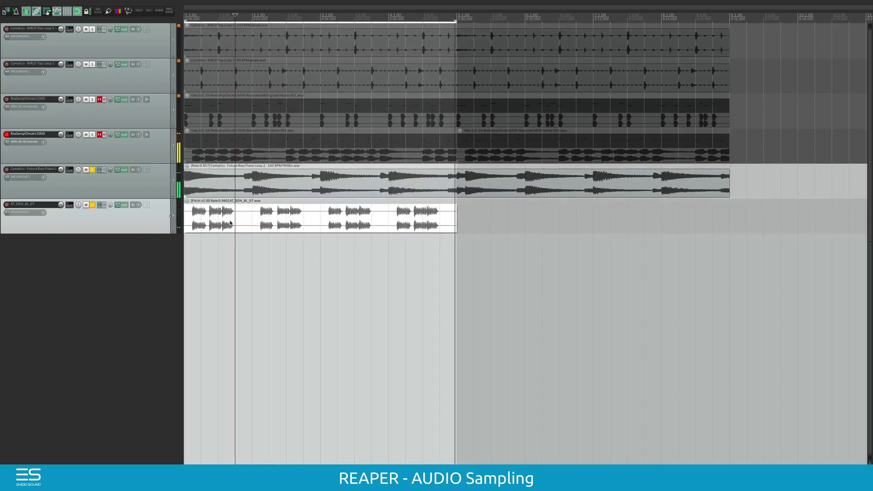
{"action": "key", "text": "KP_Subtract"}
{"action": "key", "text": "KP_Subtract"}
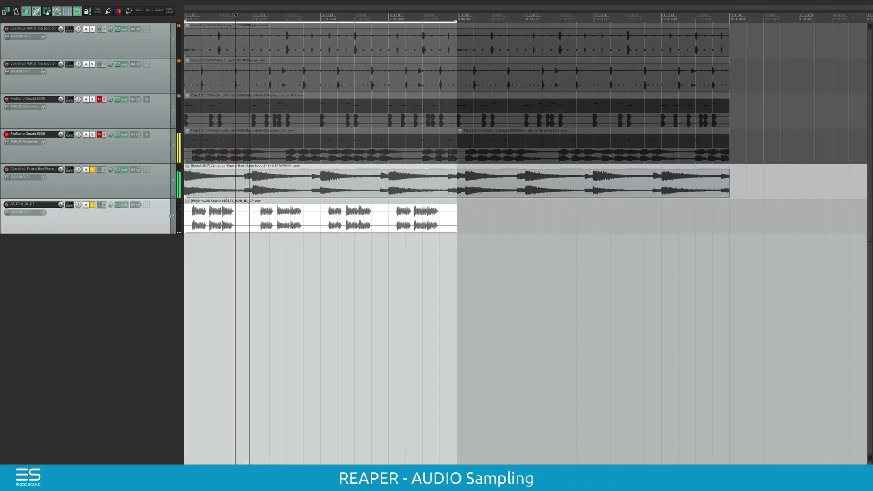
{"action": "key", "text": "Escape"}
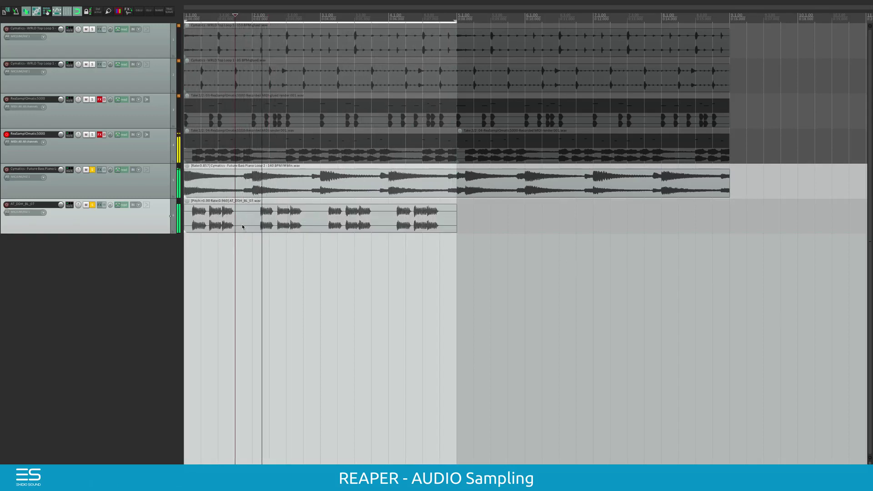
{"action": "left_click", "coordinate": [257, 213]}
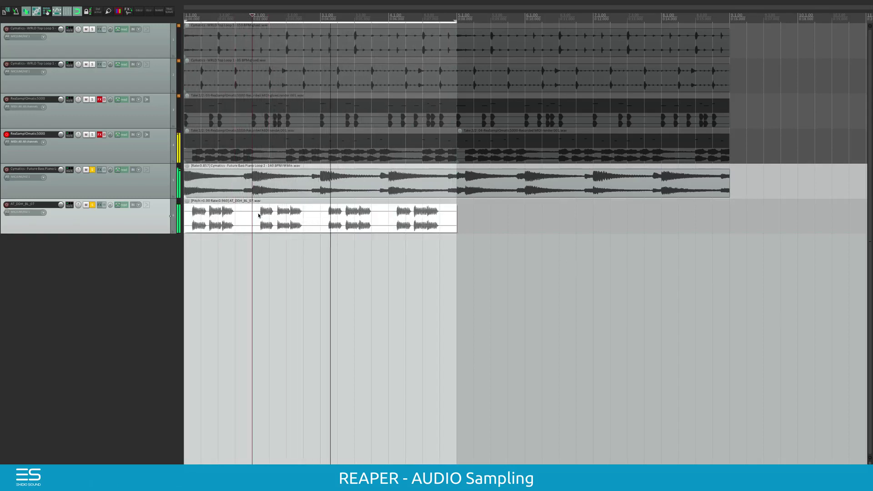
{"action": "key", "text": "shift+KP_3"}
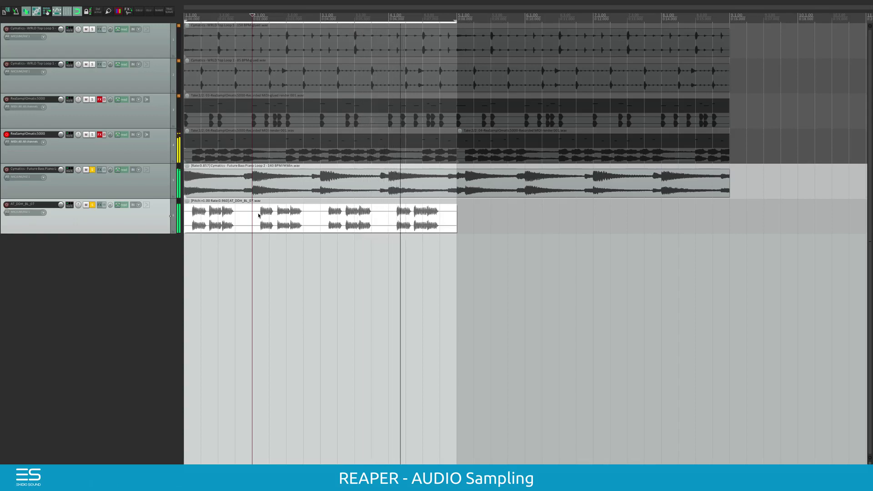
{"action": "key", "text": "shift+KP_3"}
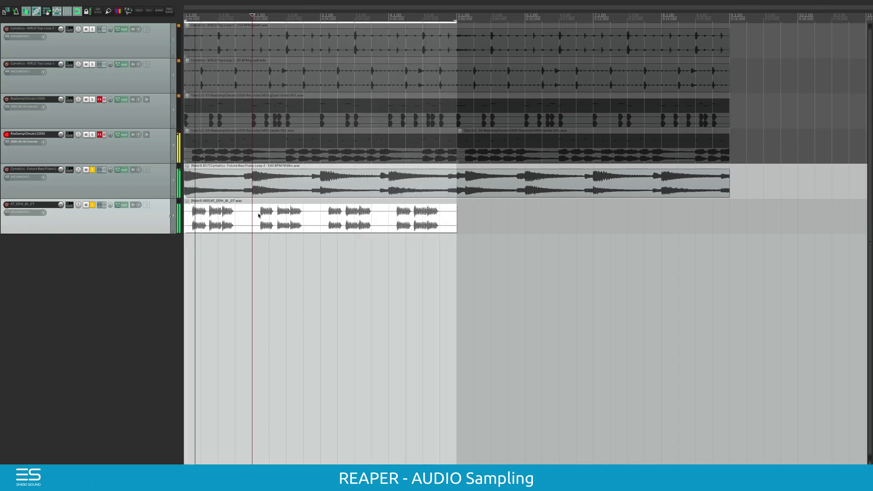
{"action": "key", "text": "shift+KP_3"}
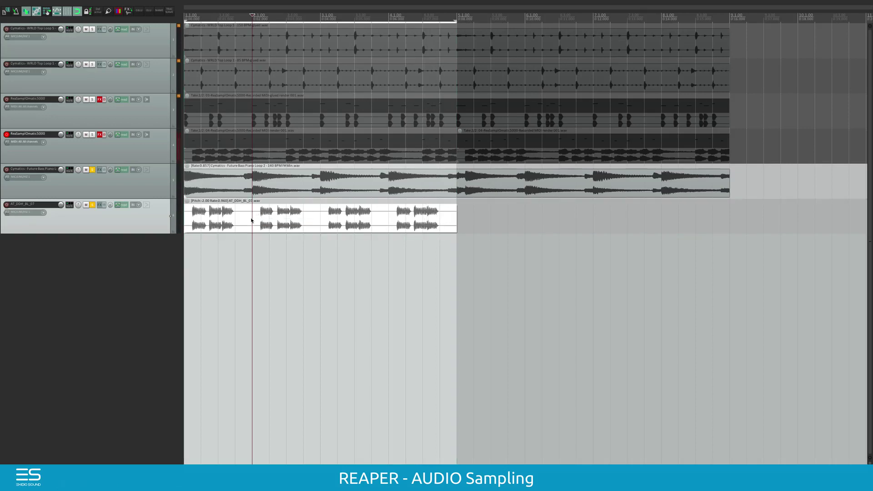
- Split the bass loop at the start of bars 2, 3 and 4 into one-bar items
{"action": "key", "text": "s"}
{"action": "left_click", "coordinate": [320, 219]}
{"action": "key", "text": "s"}
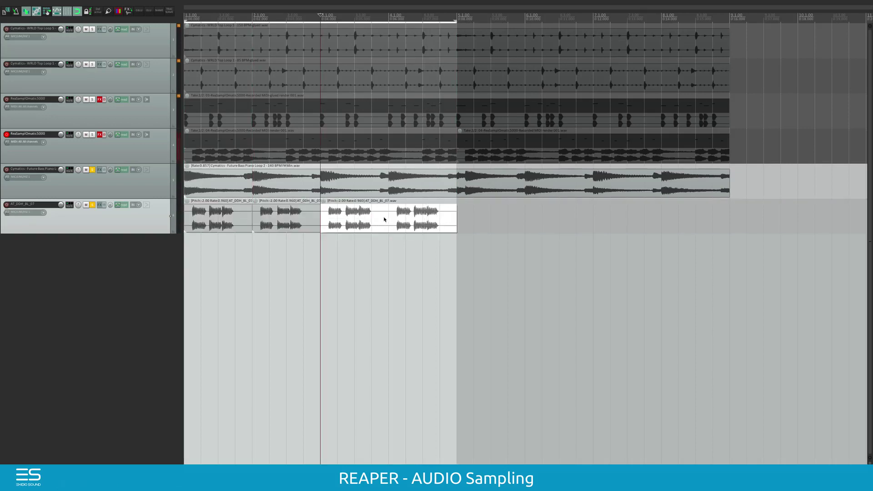
{"action": "left_click", "coordinate": [383, 220]}
{"action": "key", "text": "s"}
- Retune the one-bar bass items against the piano, setting the first to -5 semitones and the fourth to 0
{"action": "left_click", "coordinate": [223, 211]}
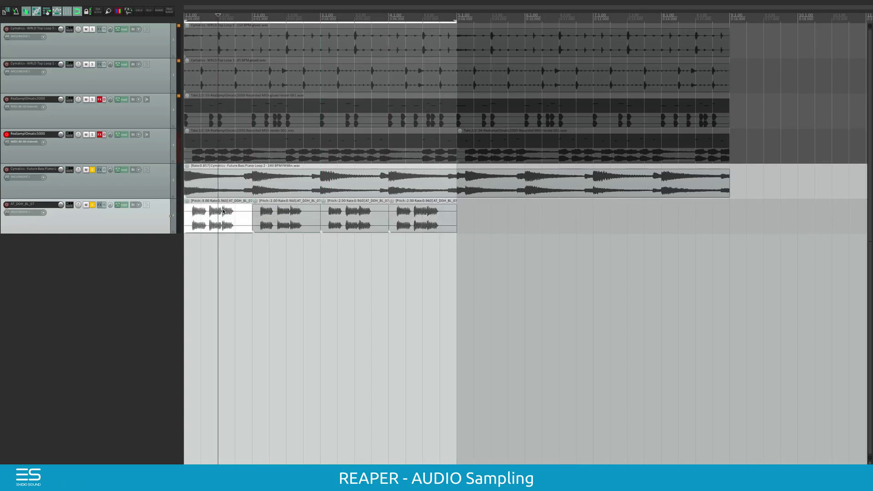
{"action": "key", "text": "Home"}
{"action": "key", "text": "space"}
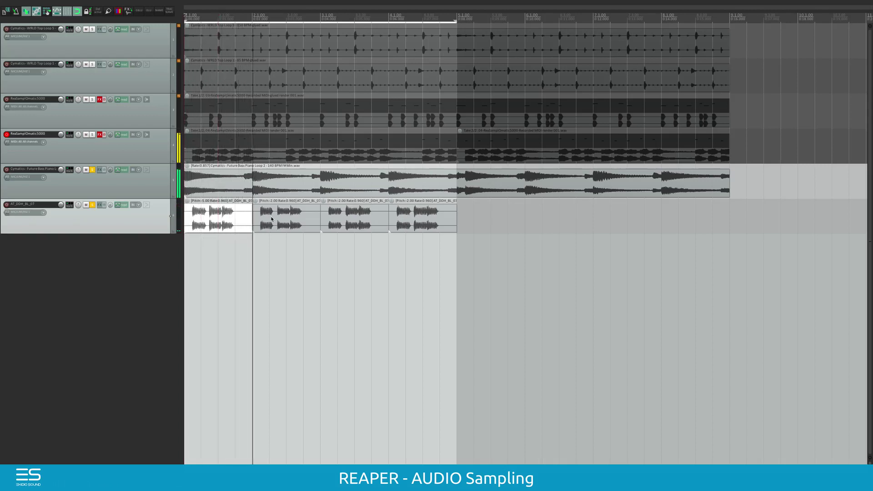
{"action": "left_click", "coordinate": [354, 215]}
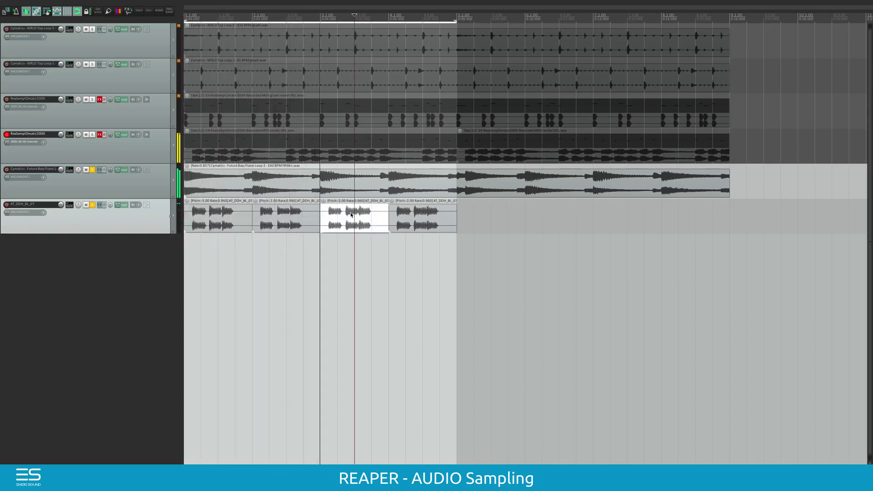
{"action": "left_click", "coordinate": [404, 212]}
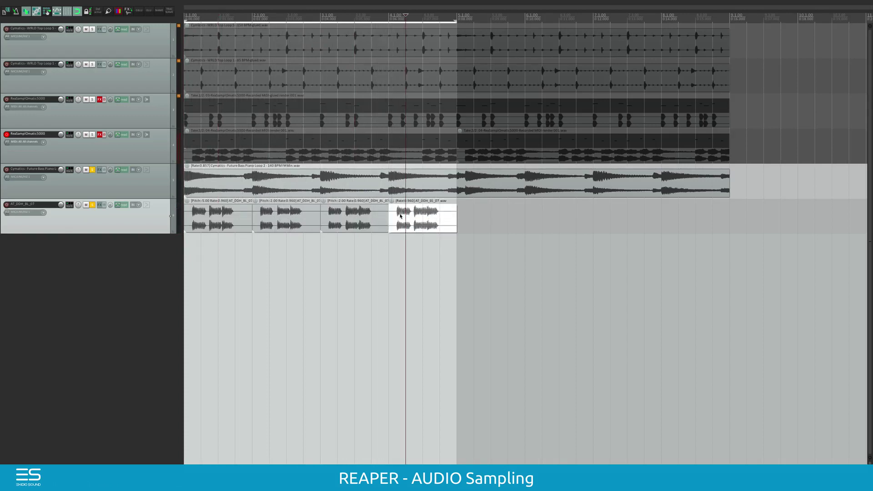
- Play the fourth one-bar bass item against the piano from the start of bar 4
{"action": "left_click", "coordinate": [388, 216]}
{"action": "key", "text": "space"}
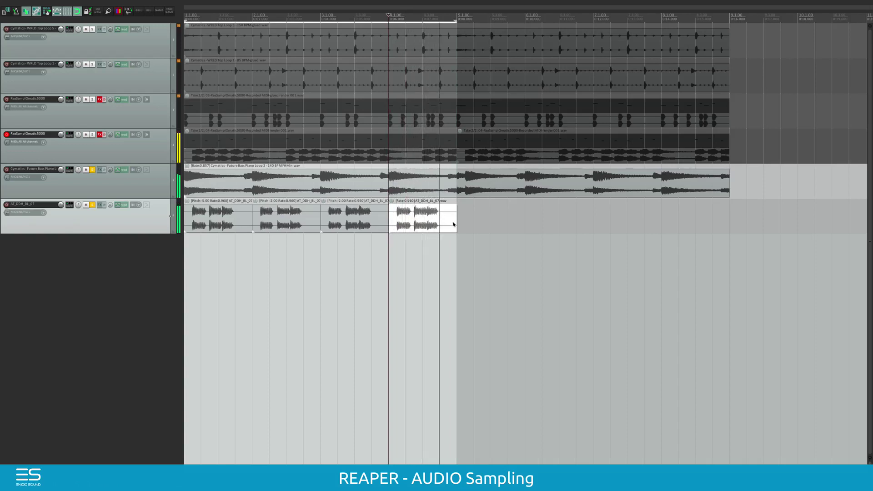
{"action": "key", "text": "space"}
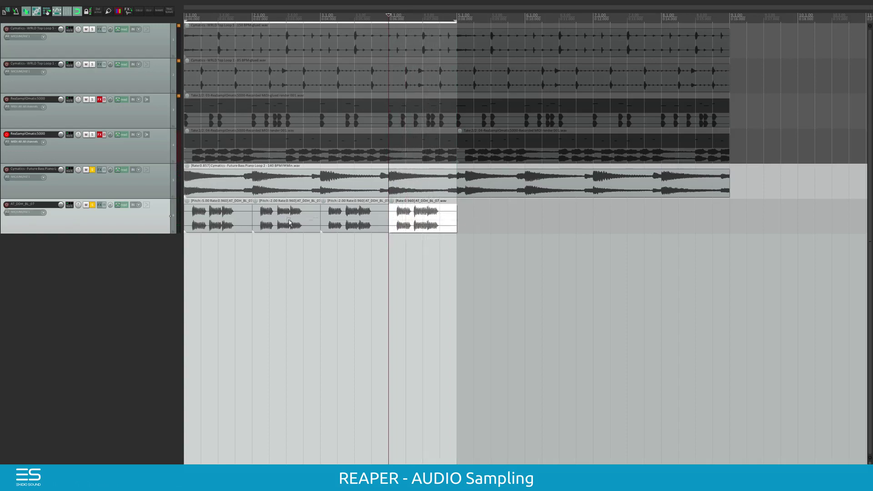
- Glue the four one-bar bass items into a single item and play it against the piano from the start of bar 1
{"action": "left_click", "coordinate": [205, 224], "text": "shift"}
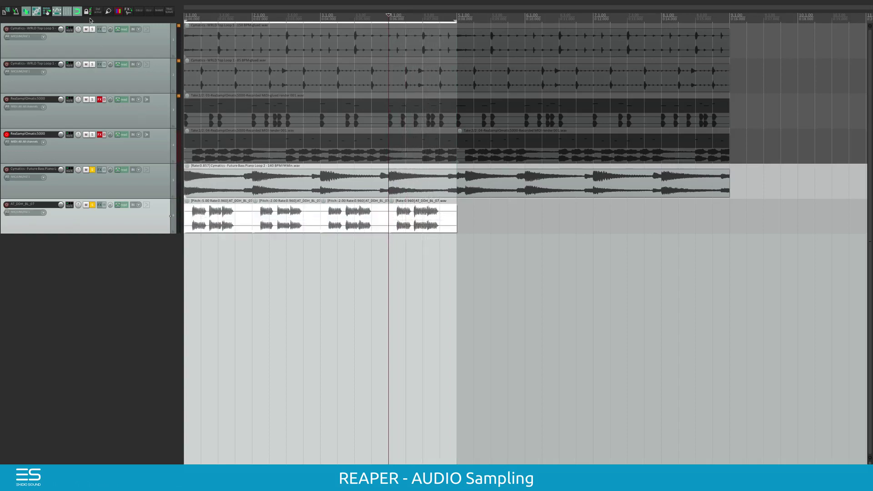
{"action": "left_click", "coordinate": [108, 13]}
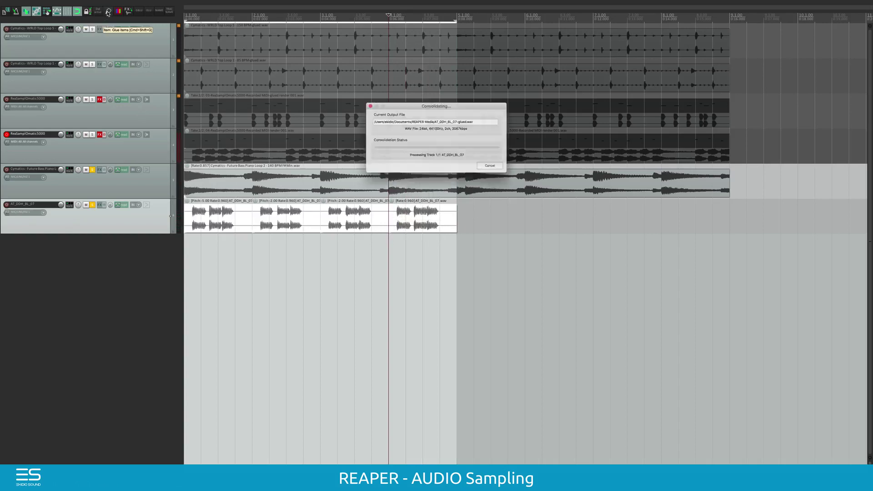
{"action": "left_click", "coordinate": [187, 217]}
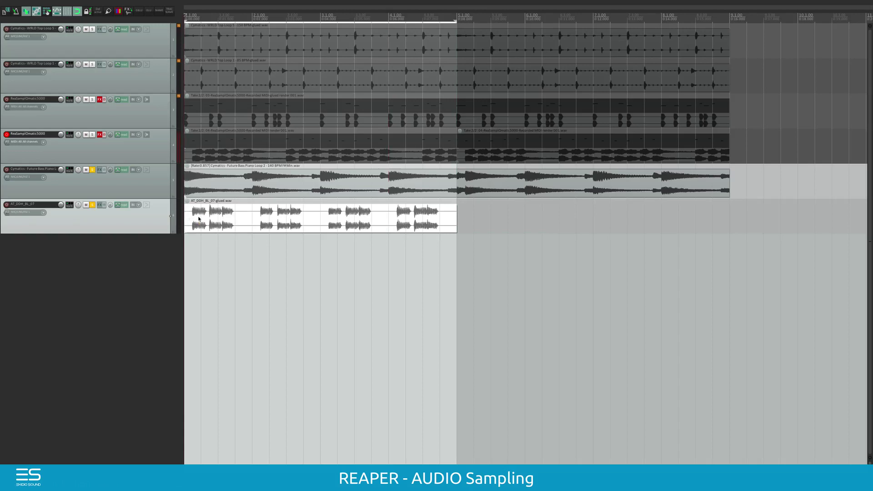
{"action": "key", "text": "space"}
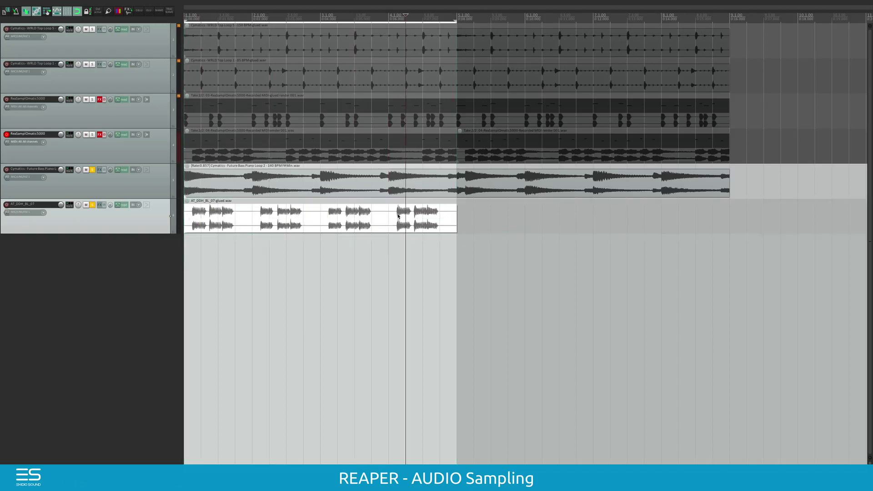
{"action": "key", "text": "space"}
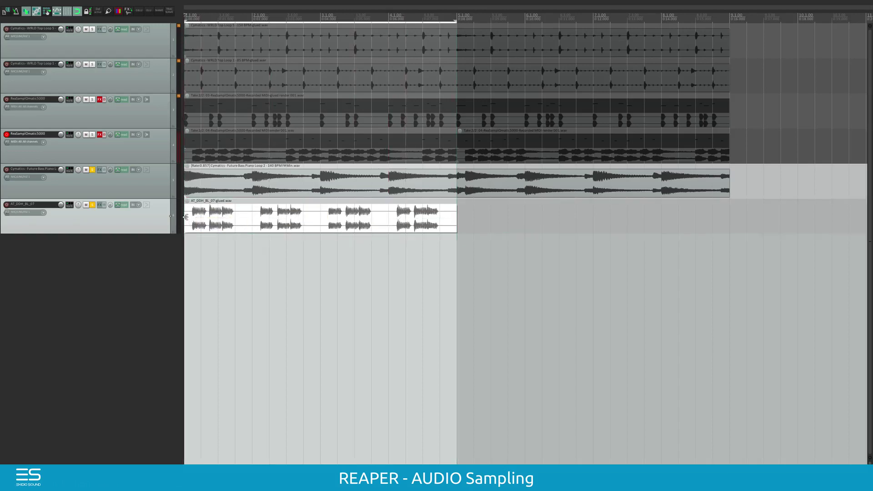
{"action": "key", "text": "space"}
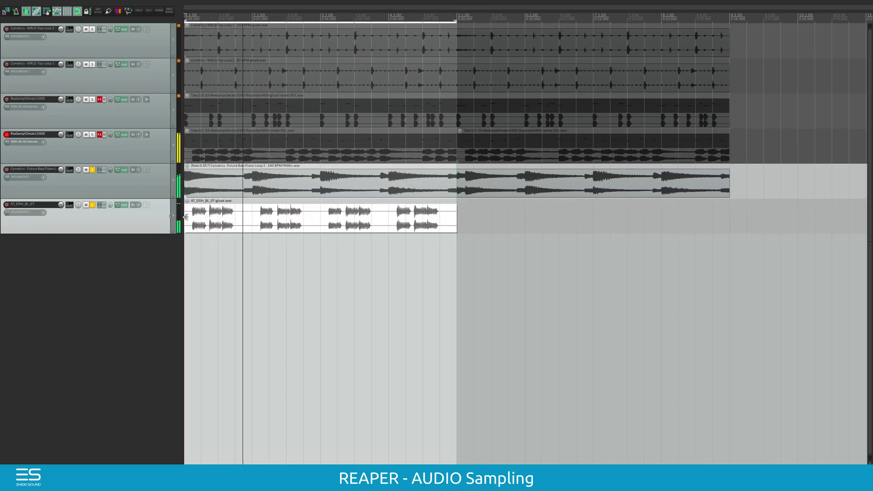